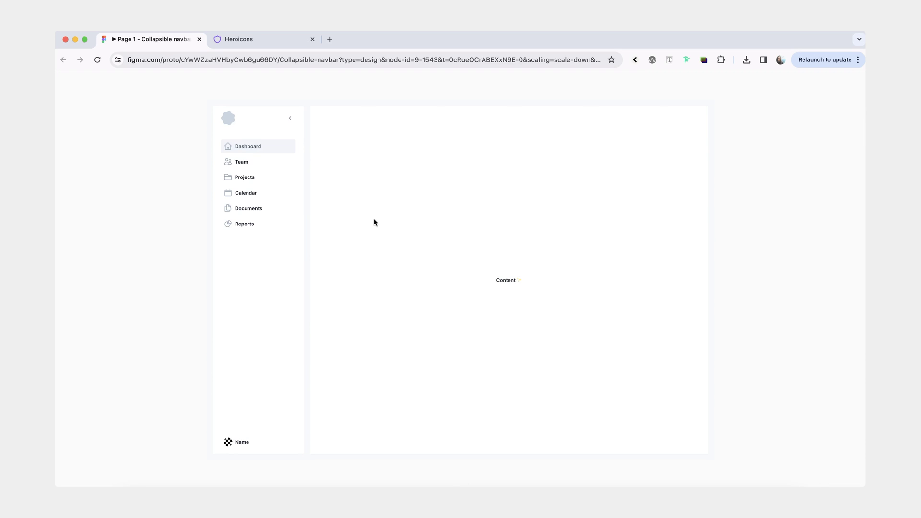
Collapse the prototype's navbar sidebar to a narrow rail, then open a new blank browser tab
{"action": "left_click", "coordinate": [290, 120]}
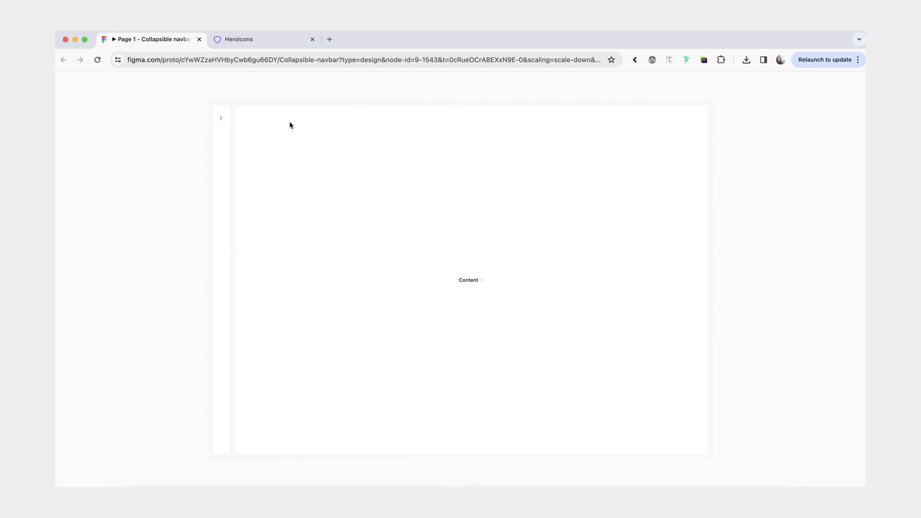
{"action": "left_click", "coordinate": [220, 121]}
Go to figma.new to create a fresh Untitled Figma design file
{"action": "left_click", "coordinate": [330, 39]}
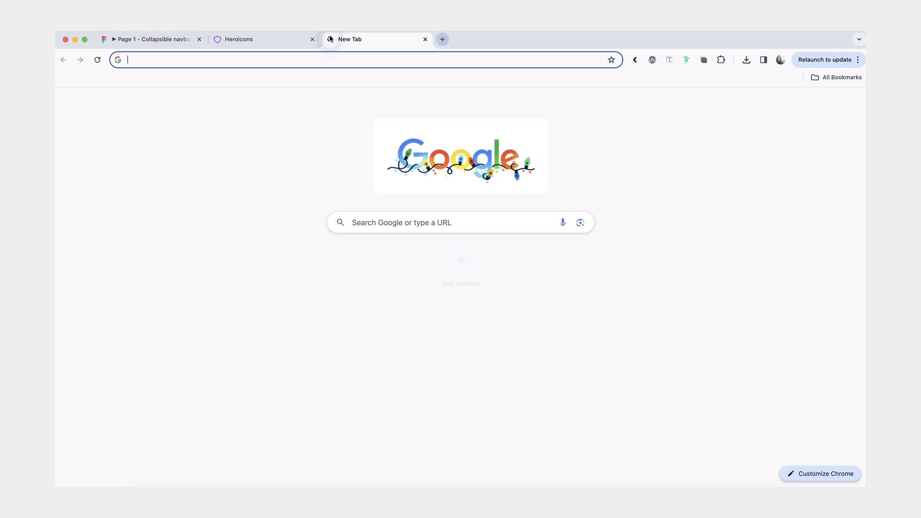
{"action": "type", "text": "figma.new"}
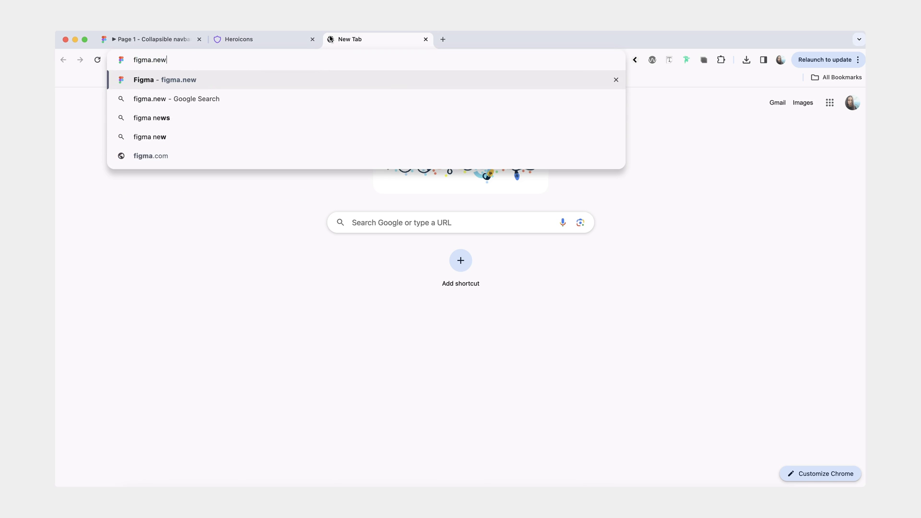
{"action": "key", "text": "Return"}
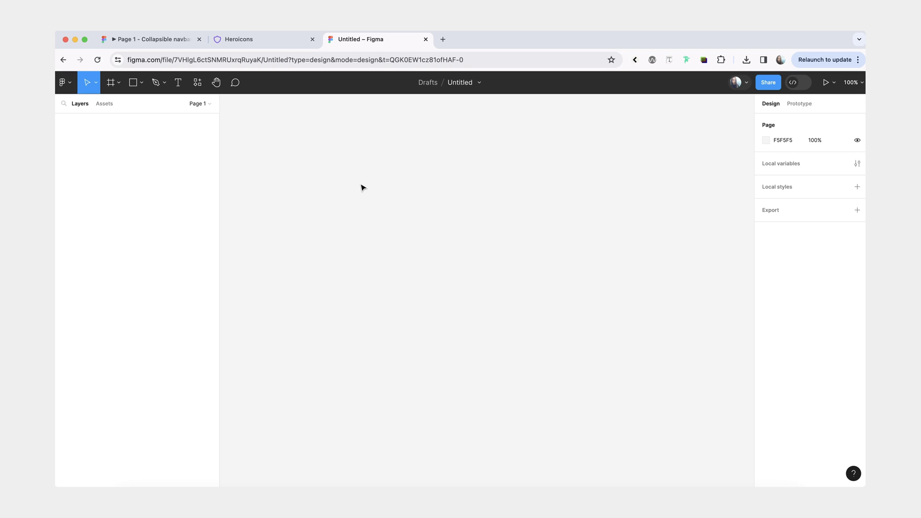
Use the Variables Starter plugin to create Slate colour, Radii and Spacing variables
{"action": "left_click", "coordinate": [197, 82]}
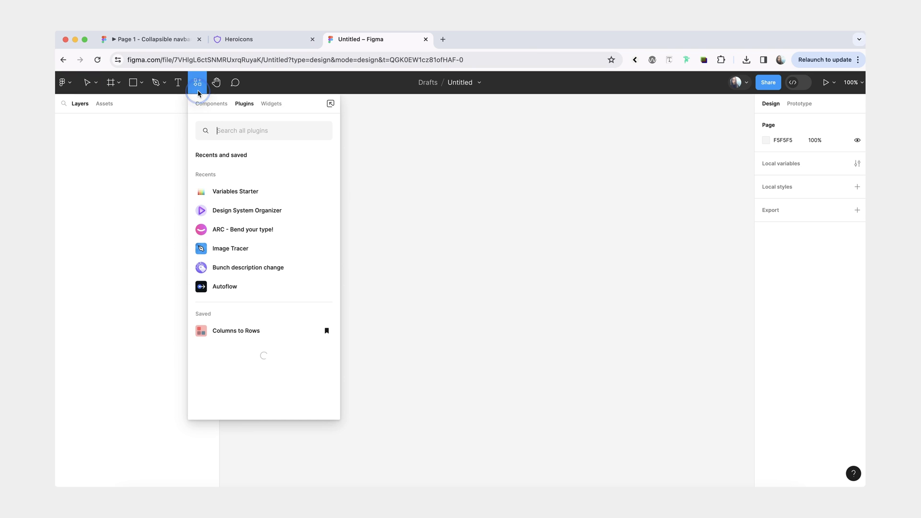
{"action": "left_click", "coordinate": [247, 192]}
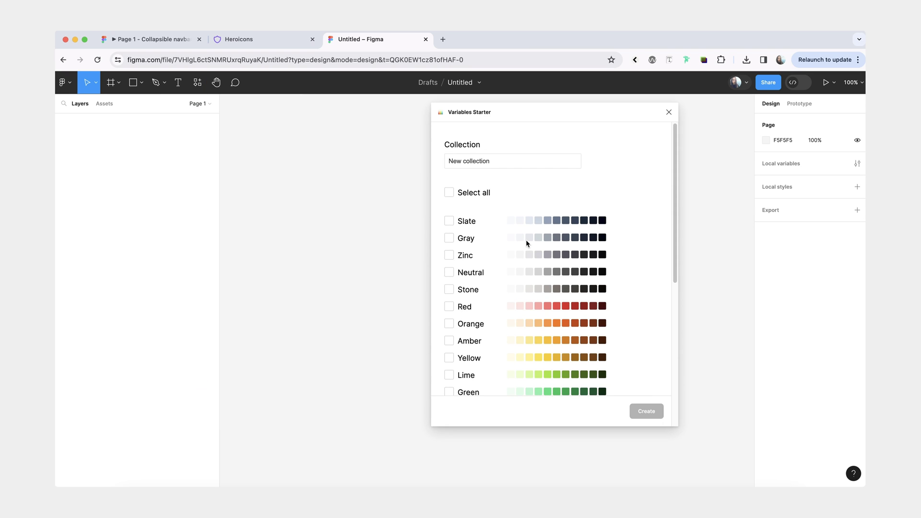
{"action": "scroll", "coordinate": [525, 240], "scroll_direction": "down", "scroll_amount": 1}
{"action": "left_click", "coordinate": [449, 218]}
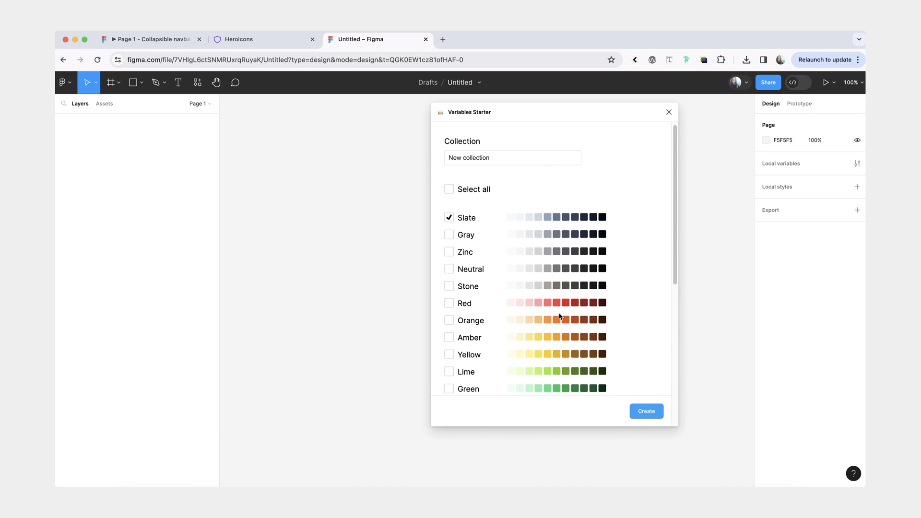
{"action": "scroll", "coordinate": [559, 316], "scroll_direction": "down", "scroll_amount": 2}
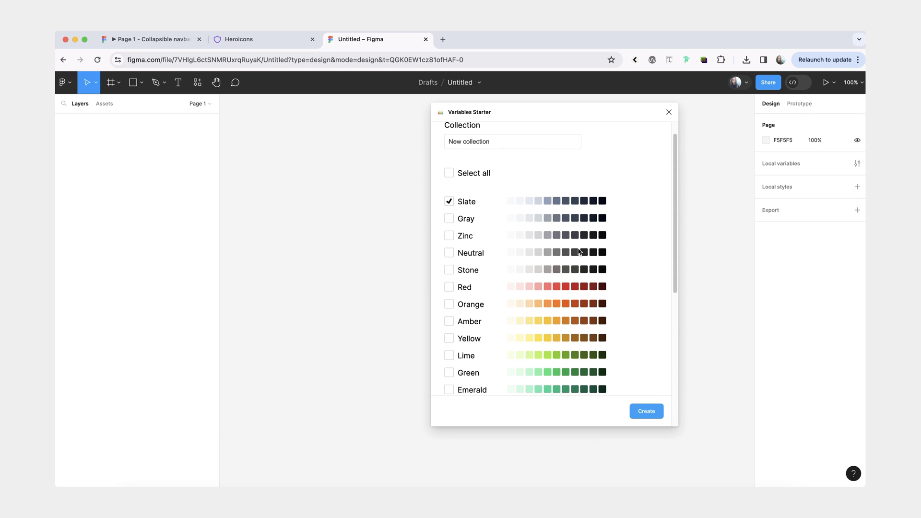
{"action": "scroll", "coordinate": [579, 251], "scroll_direction": "down", "scroll_amount": 10}
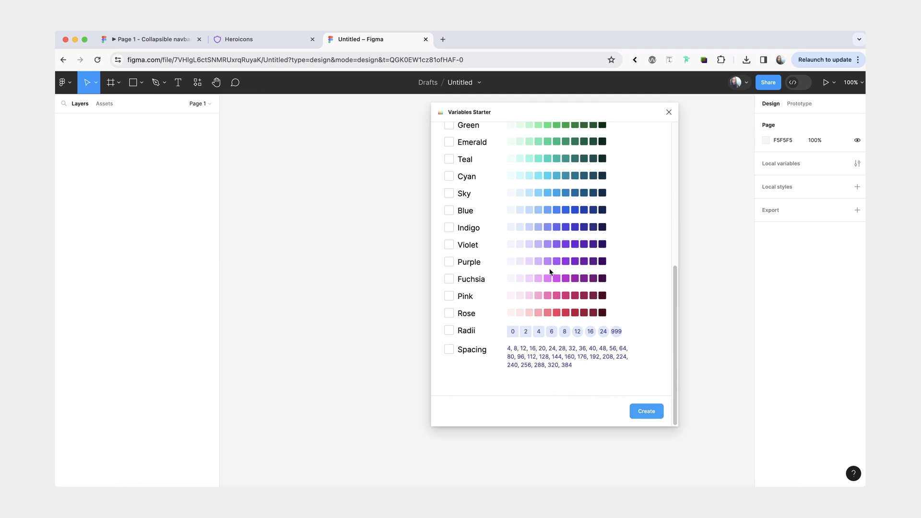
{"action": "left_click", "coordinate": [447, 332]}
{"action": "left_click", "coordinate": [450, 349]}
{"action": "left_click", "coordinate": [652, 416]}
Review the slate, space and radii groups in Local variables, then return to the prototype
{"action": "left_click", "coordinate": [858, 165]}
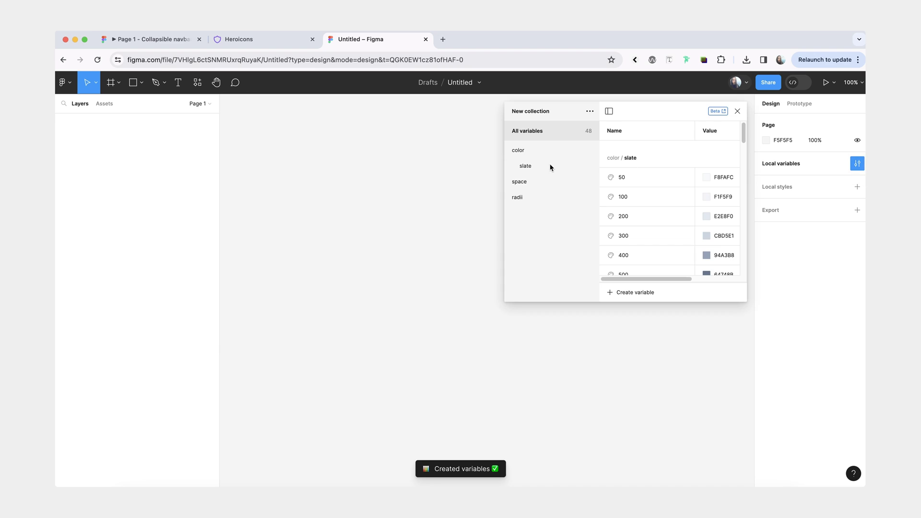
{"action": "left_click_drag", "start_coordinate": [505, 297], "coordinate": [377, 375]}
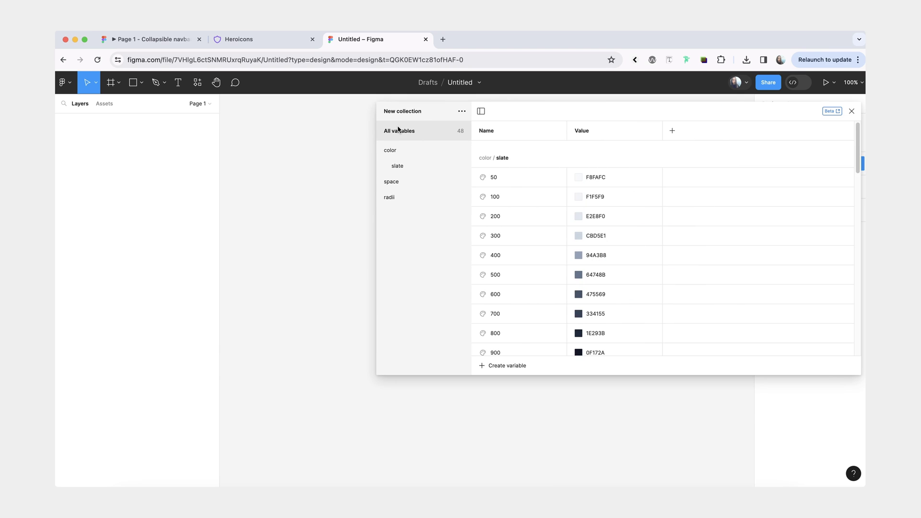
{"action": "left_click", "coordinate": [403, 168]}
{"action": "left_click", "coordinate": [401, 181]}
{"action": "left_click", "coordinate": [402, 199]}
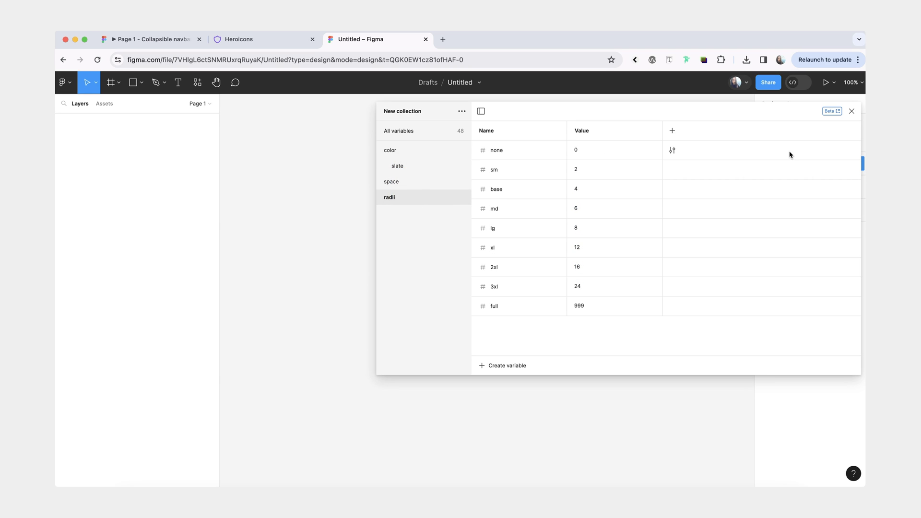
{"action": "left_click", "coordinate": [852, 111]}
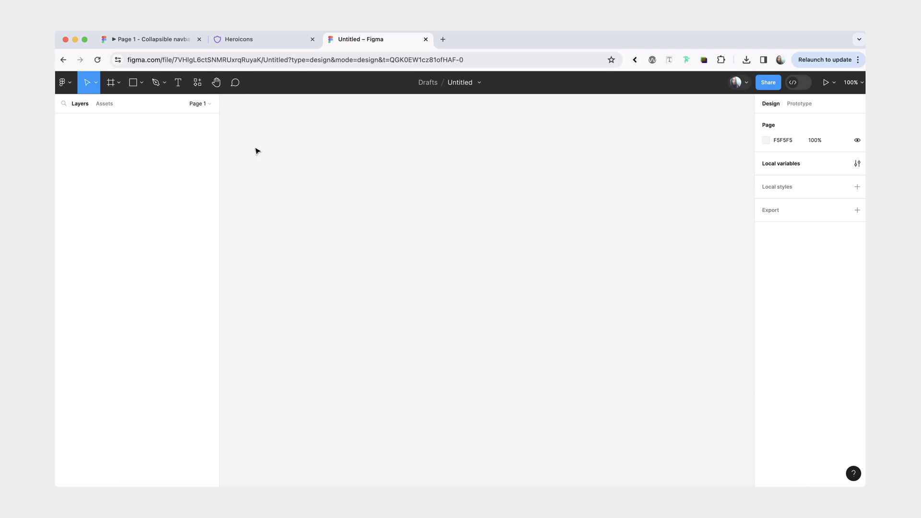
{"action": "left_click", "coordinate": [151, 41]}
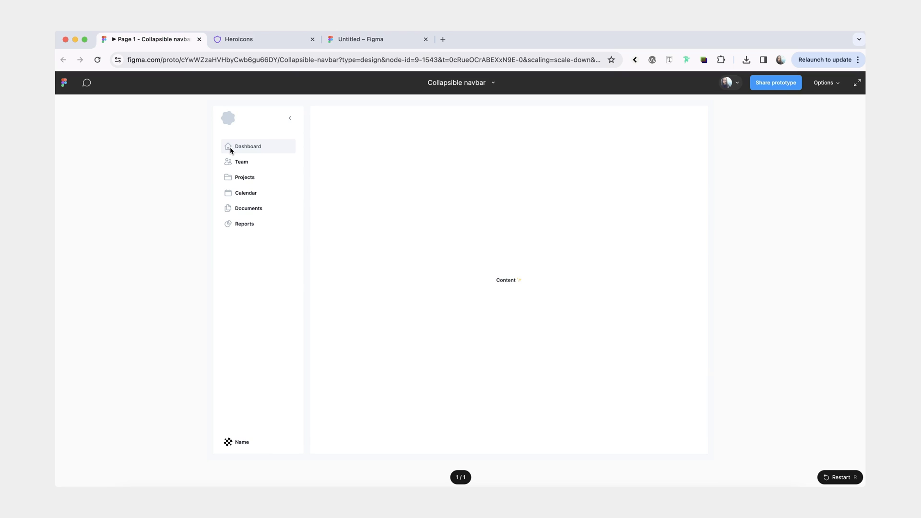
Search Heroicons for 'home' and copy the home icon's SVG
{"action": "left_click", "coordinate": [240, 40]}
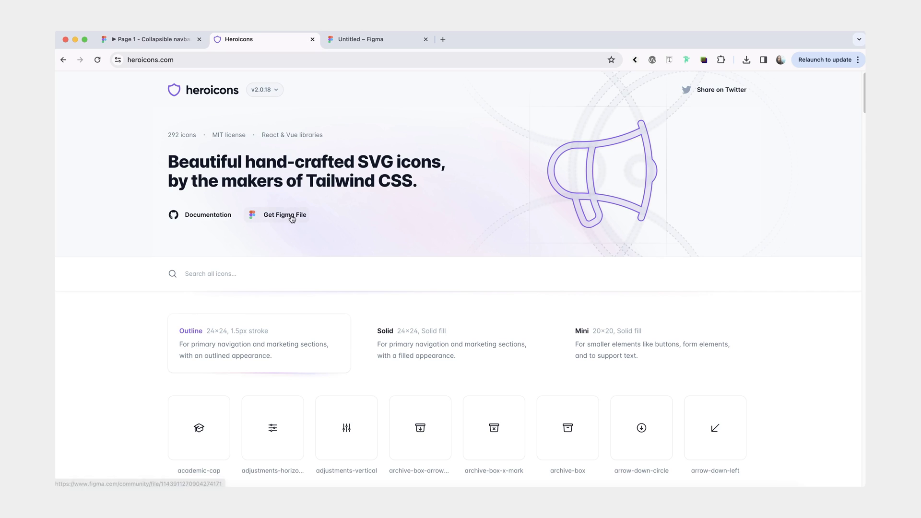
{"action": "left_click", "coordinate": [287, 276]}
{"action": "type", "text": "home"}
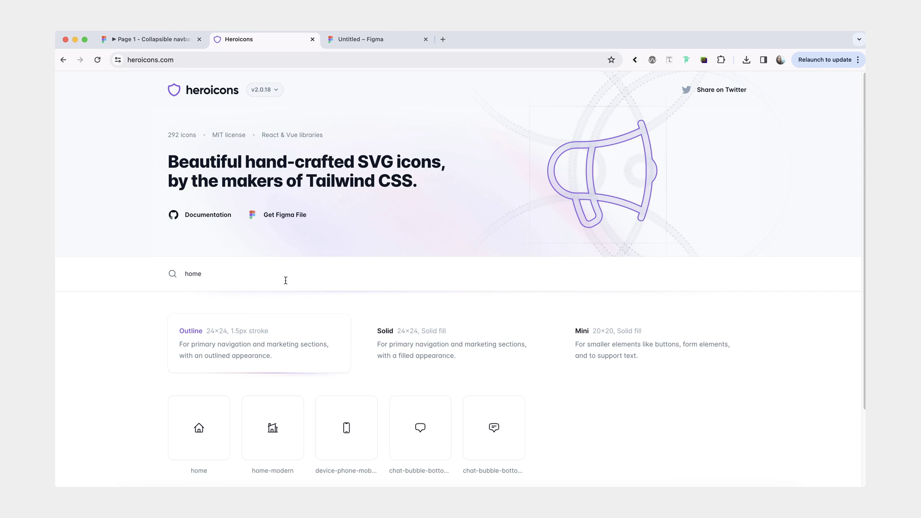
{"action": "left_click", "coordinate": [199, 413]}
Paste the home icon, rename it 'home icon', and make it a component
{"action": "left_click", "coordinate": [366, 41]}
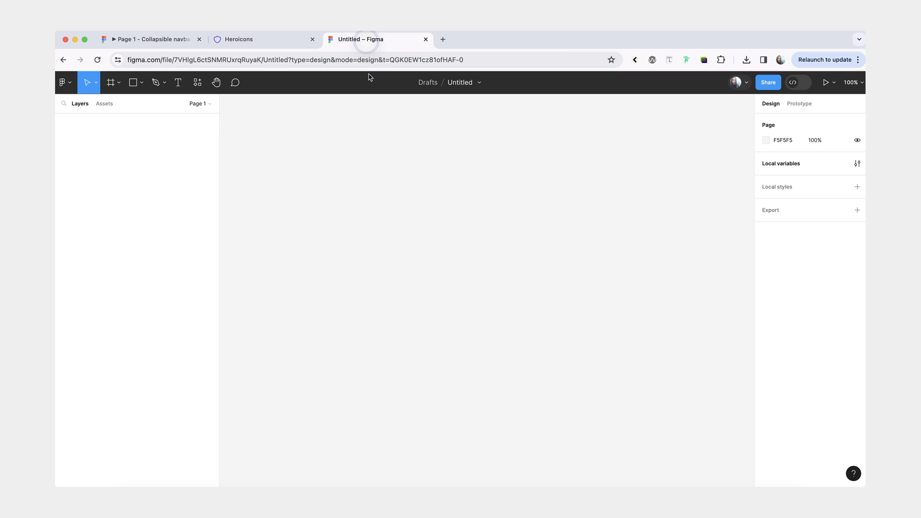
{"action": "key", "text": "super+v"}
{"action": "key", "text": "shift+2"}
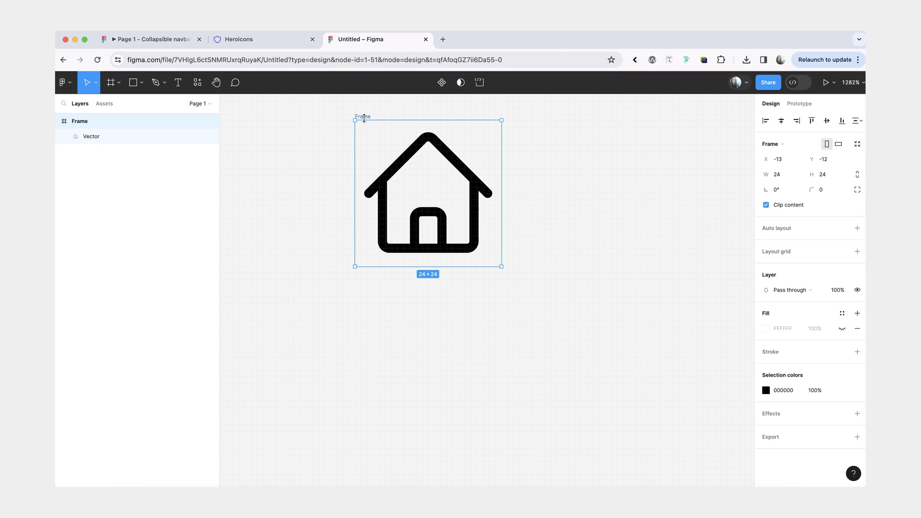
{"action": "double_click", "coordinate": [364, 117]}
{"action": "type", "text": "home icon"}
{"action": "key", "text": "Return"}
{"action": "left_click", "coordinate": [144, 121]}
{"action": "left_click", "coordinate": [441, 83]}
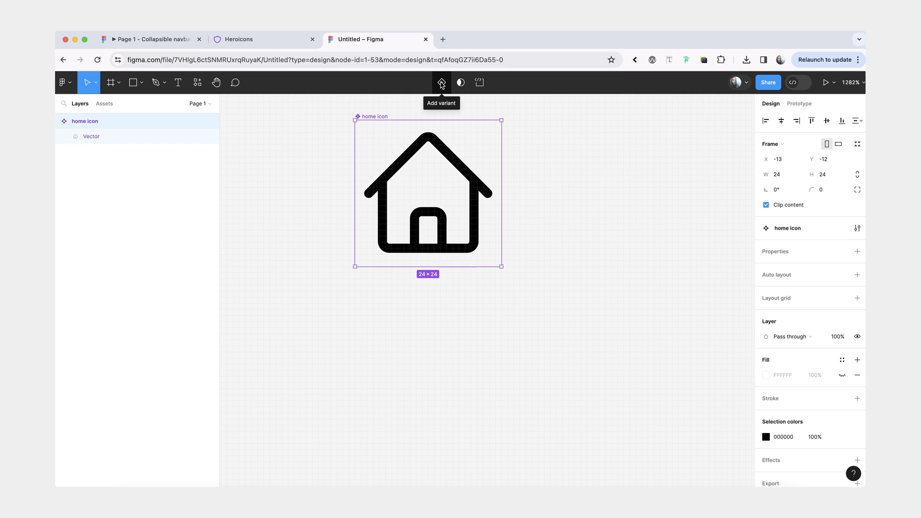
{"action": "left_click", "coordinate": [539, 107]}
{"action": "scroll", "coordinate": [510, 139], "scroll_direction": "down", "scroll_amount": 3}
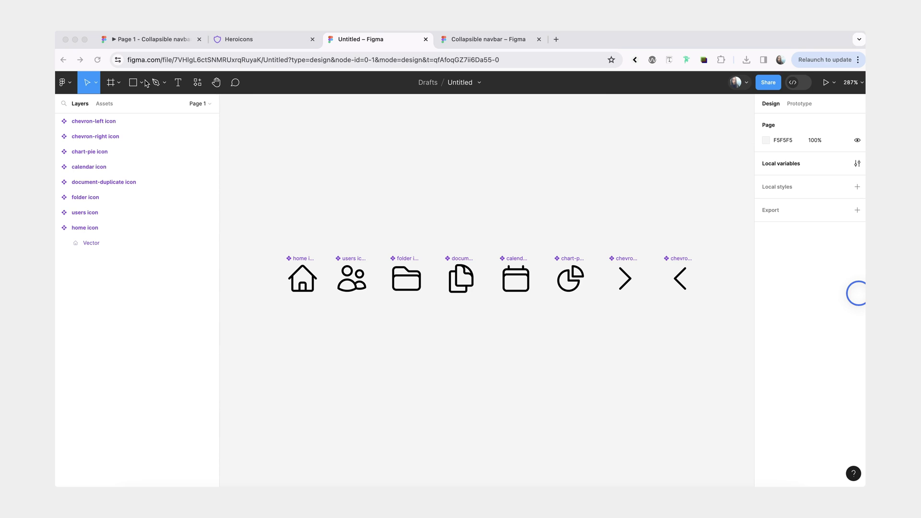
Draw a section around the row of icon components and name it 'icons'
{"action": "left_click", "coordinate": [119, 82]}
{"action": "left_click", "coordinate": [104, 116]}
{"action": "left_click_drag", "start_coordinate": [246, 195], "coordinate": [746, 373]}
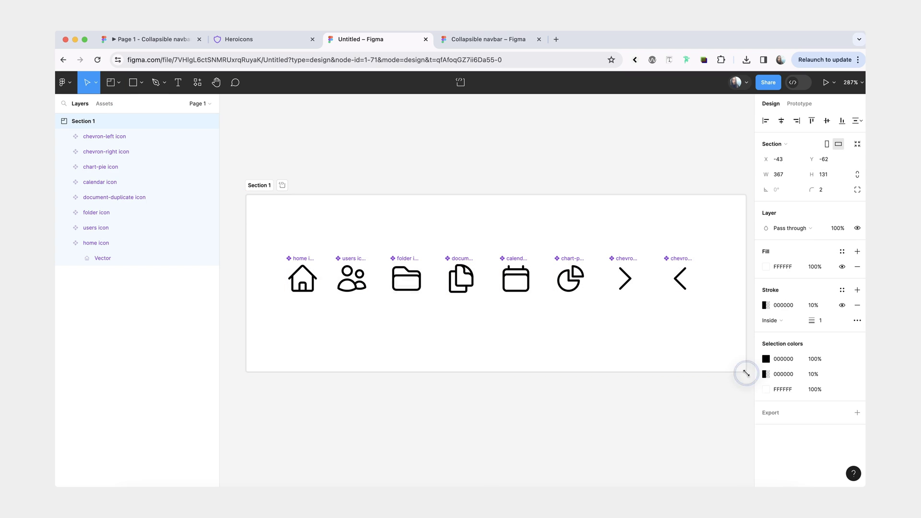
{"action": "double_click", "coordinate": [251, 185]}
{"action": "type", "text": "id"}
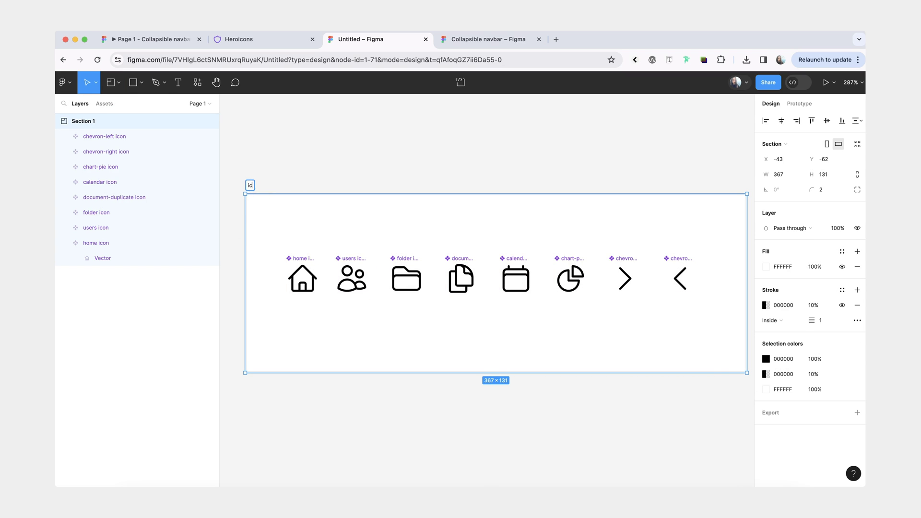
{"action": "key", "text": "Return"}
Place a home icon instance below the icons section
{"action": "left_click", "coordinate": [300, 165]}
{"action": "scroll", "coordinate": [300, 164], "scroll_direction": "down", "scroll_amount": 2}
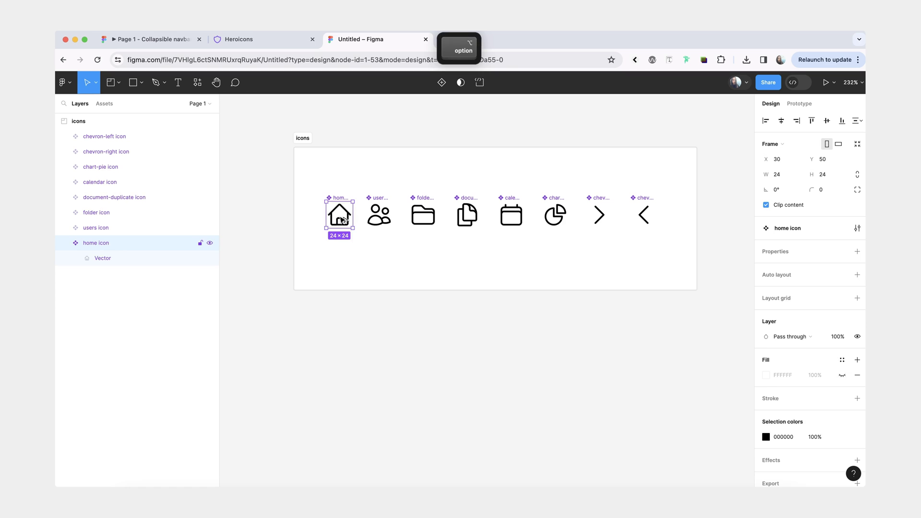
{"action": "left_click_drag", "start_coordinate": [339, 215], "coordinate": [339, 356]}
Add a Semi Bold, size 14 'Item' text label beside the home icon
{"action": "left_click", "coordinate": [373, 346]}
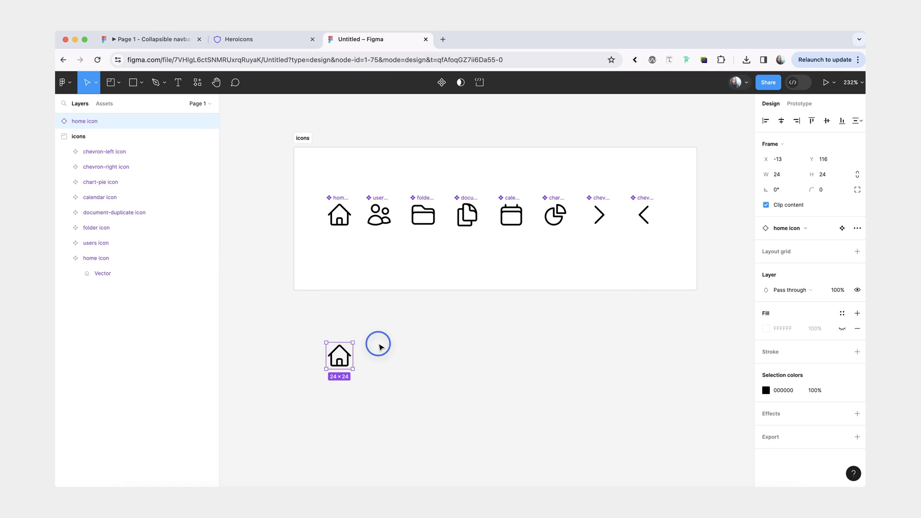
{"action": "left_click", "coordinate": [178, 82]}
{"action": "left_click", "coordinate": [367, 355]}
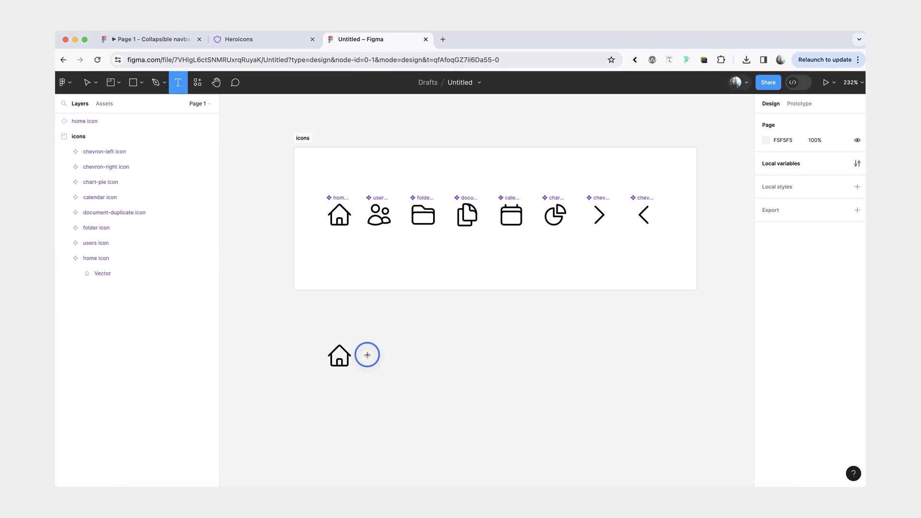
{"action": "type", "text": "Item"}
{"action": "key", "text": "Escape"}
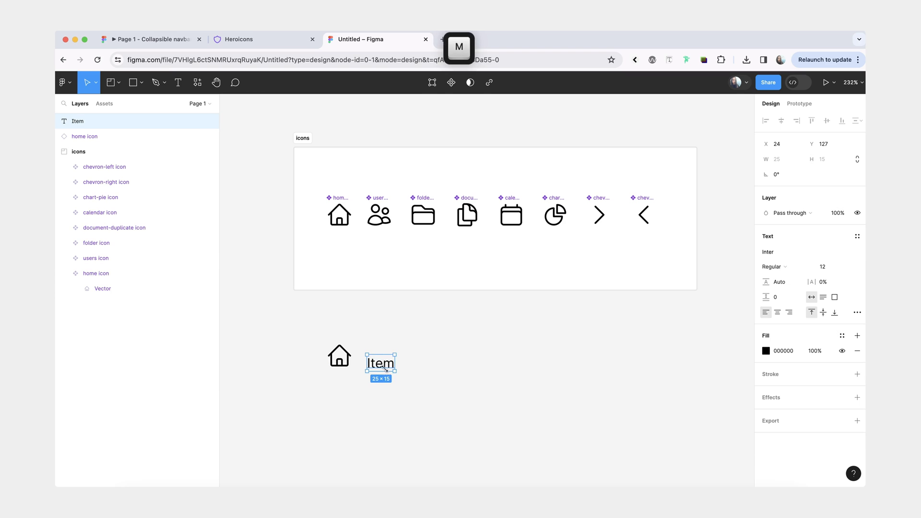
{"action": "left_click_drag", "start_coordinate": [381, 373], "coordinate": [377, 365]}
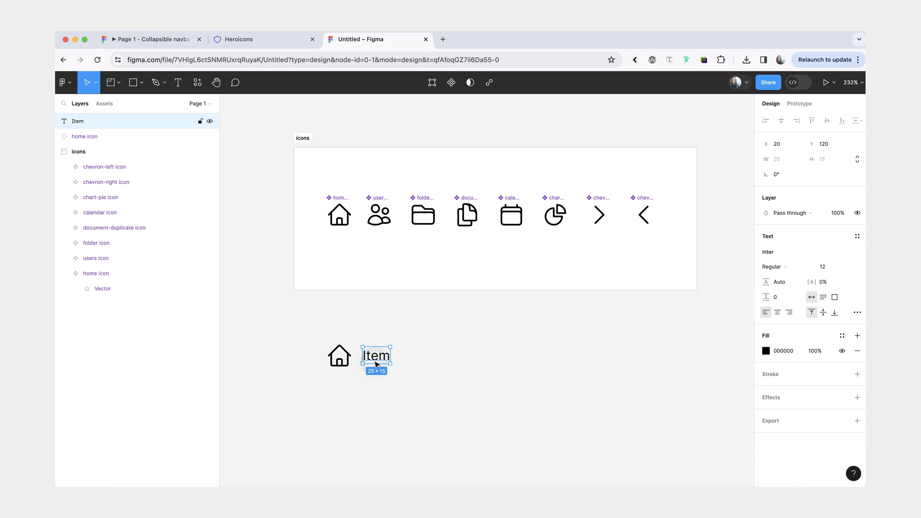
{"action": "left_click", "coordinate": [822, 266]}
{"action": "type", "text": "1"}
{"action": "key", "text": "Return"}
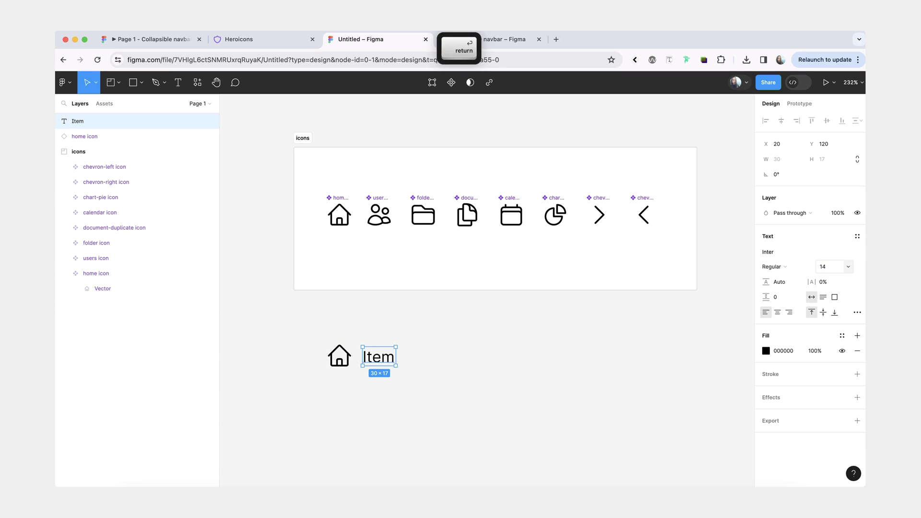
{"action": "left_click", "coordinate": [777, 268]}
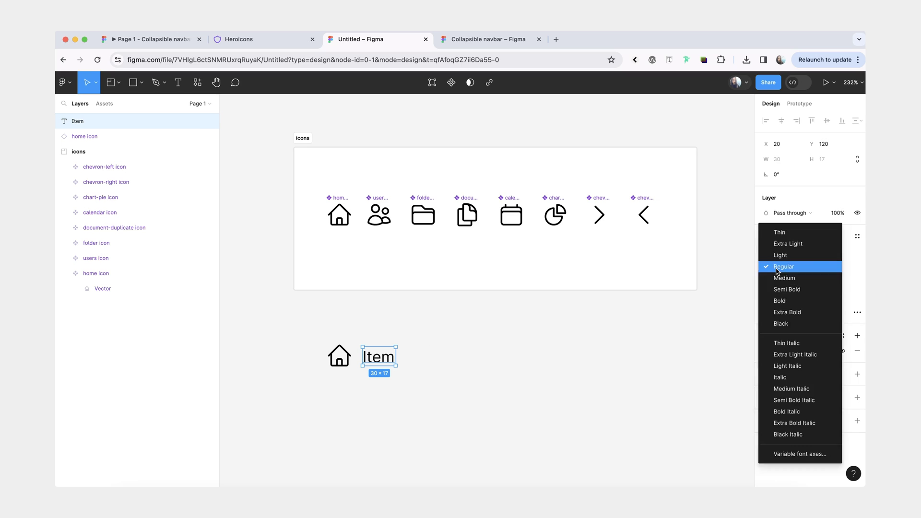
{"action": "left_click", "coordinate": [779, 288]}
Wrap icon and label in auto layout with gap and padding of 8
{"action": "left_click", "coordinate": [340, 364], "text": "shift"}
{"action": "key", "text": "shift+a"}
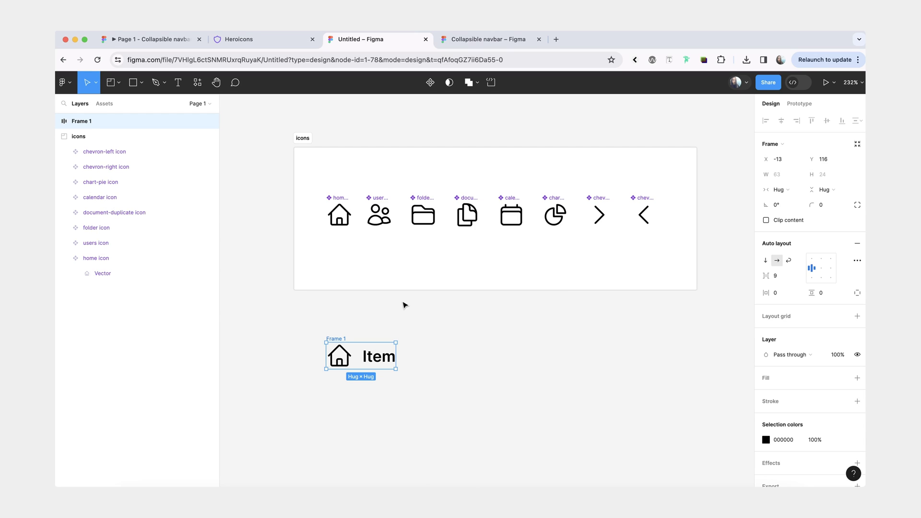
{"action": "left_click", "coordinate": [796, 276]}
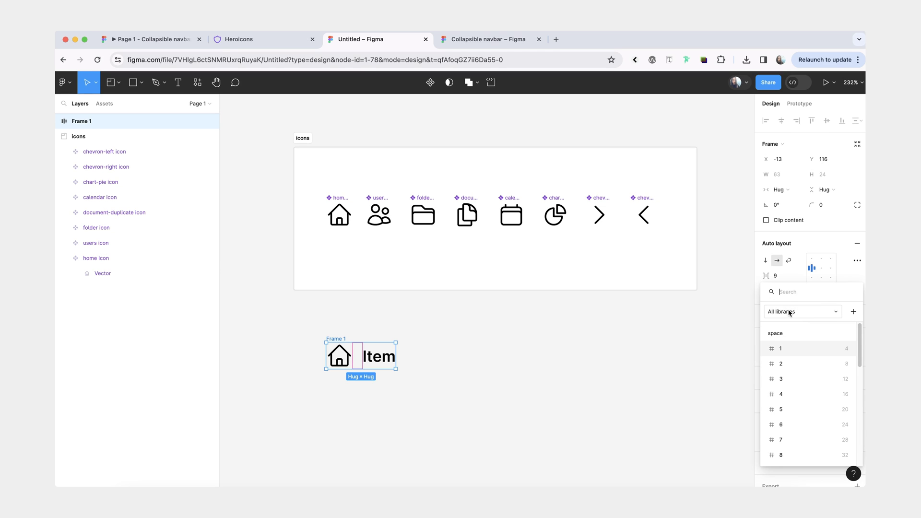
{"action": "left_click", "coordinate": [792, 365]}
{"action": "left_click", "coordinate": [799, 293]}
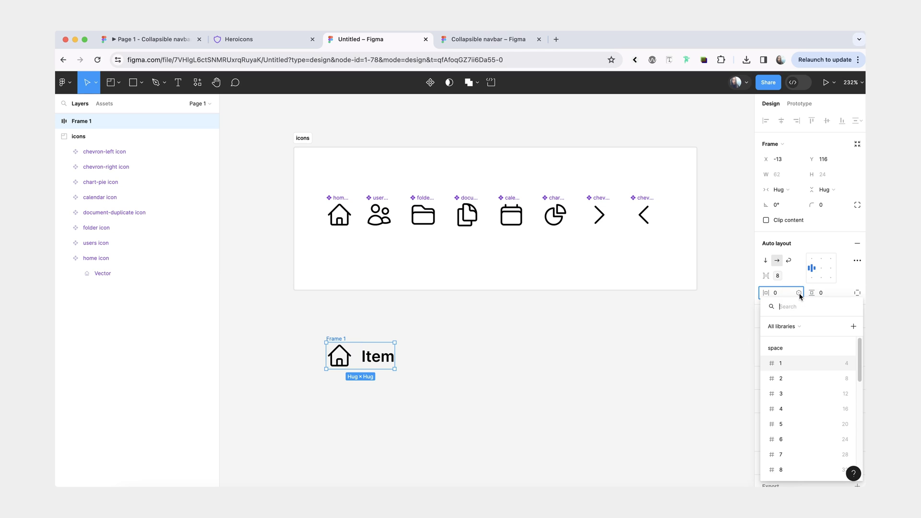
{"action": "left_click", "coordinate": [794, 379]}
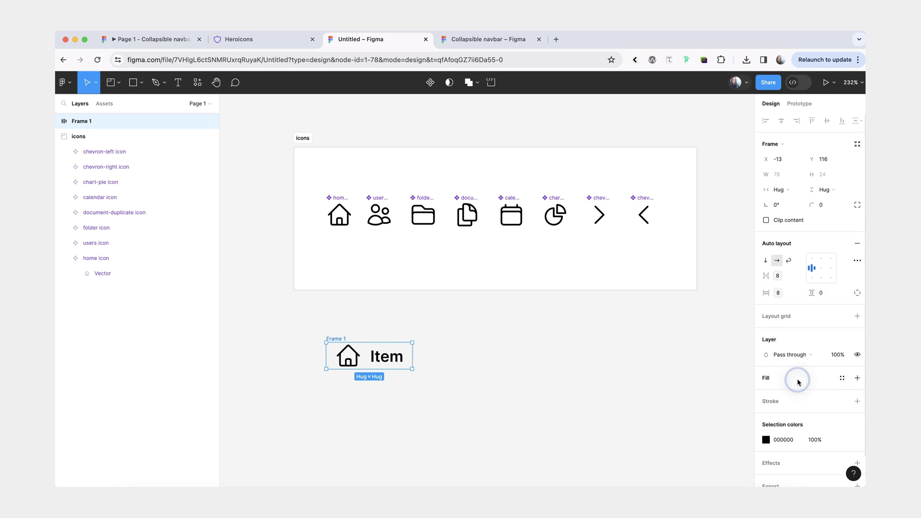
{"action": "left_click", "coordinate": [844, 292]}
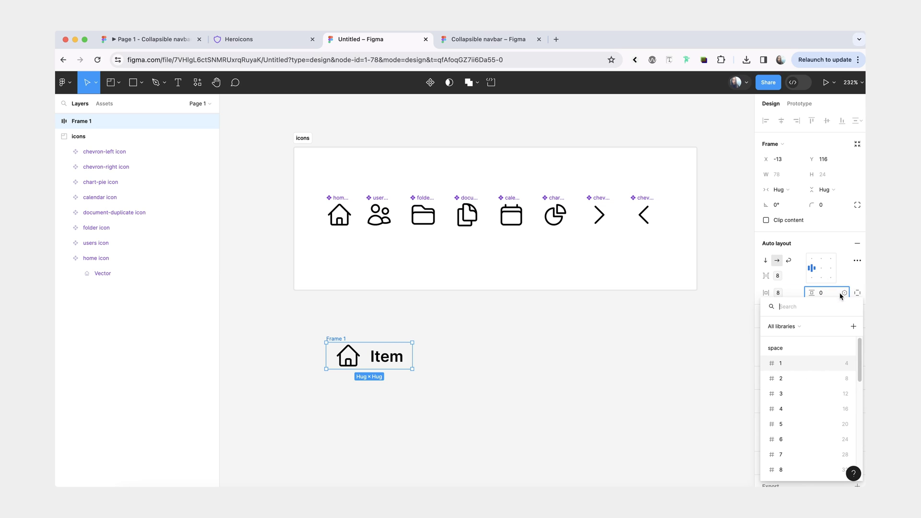
{"action": "left_click", "coordinate": [799, 381]}
Name the frame 'navbar item', colour the icon slate/400 and the text slate/900
{"action": "key", "text": "super+r"}
{"action": "type", "text": "navbar item"}
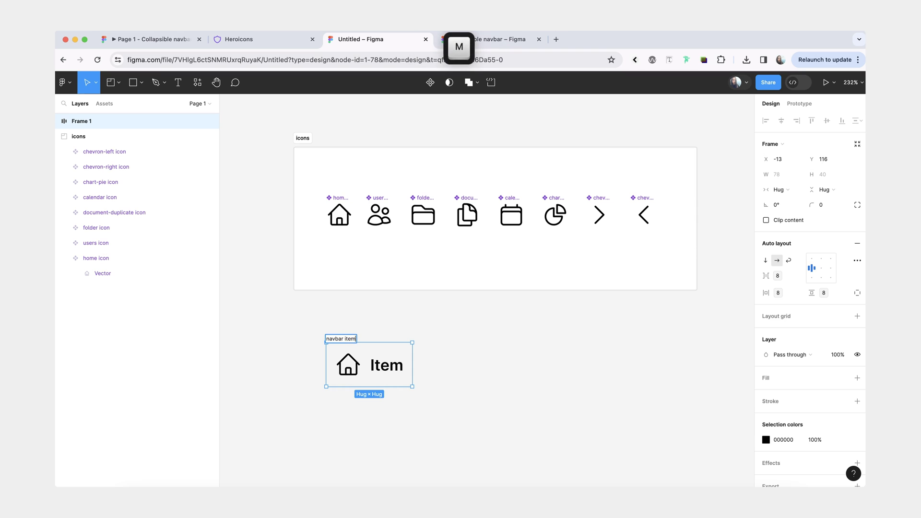
{"action": "left_click", "coordinate": [310, 321]}
{"action": "left_click", "coordinate": [350, 341]}
{"action": "left_click", "coordinate": [766, 440]}
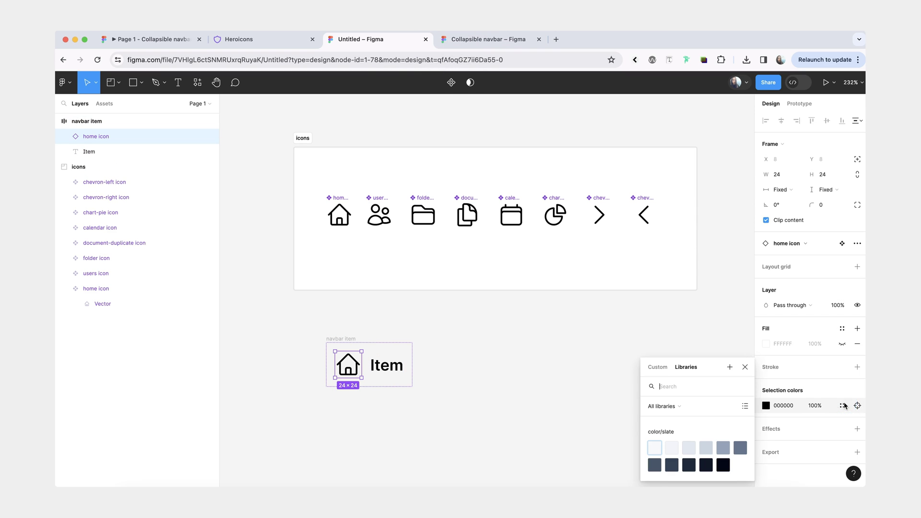
{"action": "left_click", "coordinate": [723, 447]}
{"action": "left_click", "coordinate": [399, 366]}
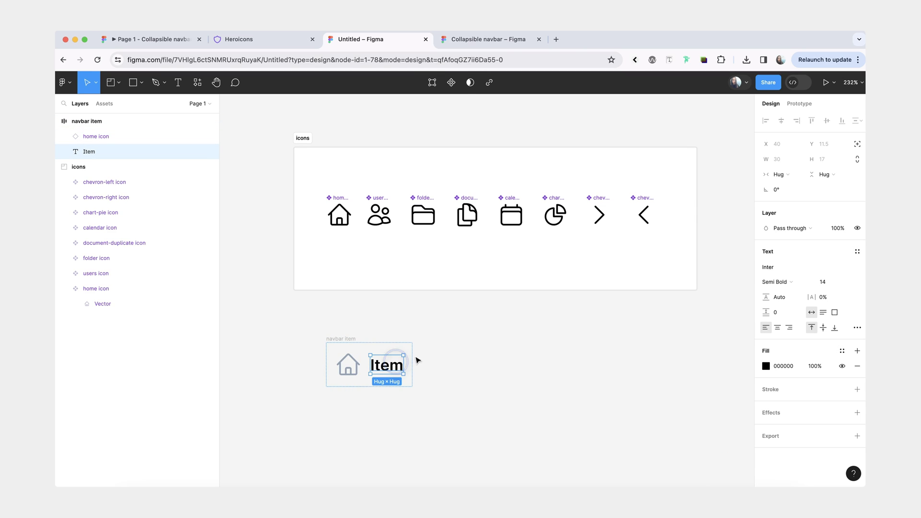
{"action": "left_click", "coordinate": [842, 351]}
{"action": "left_click", "coordinate": [707, 454]}
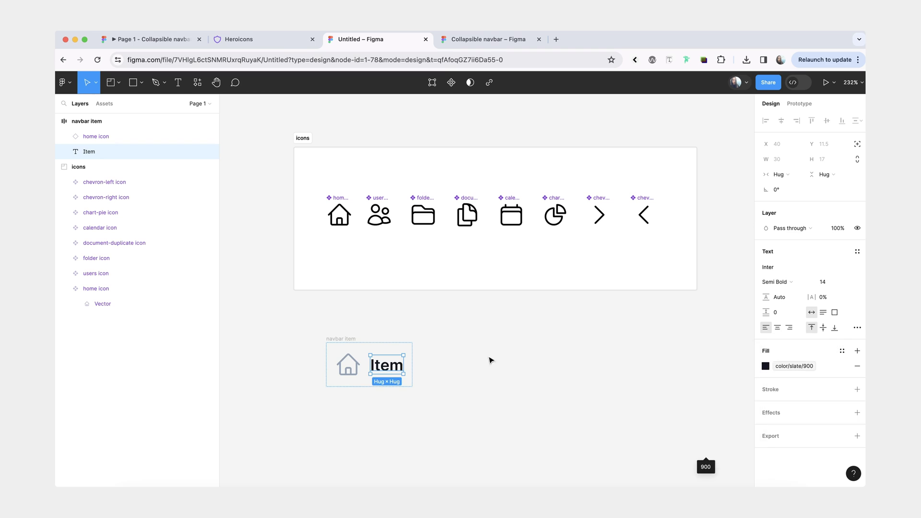
Give the navbar item frame the base corner radius of 4 and make it a component
{"action": "left_click", "coordinate": [441, 355]}
{"action": "left_click", "coordinate": [408, 365]}
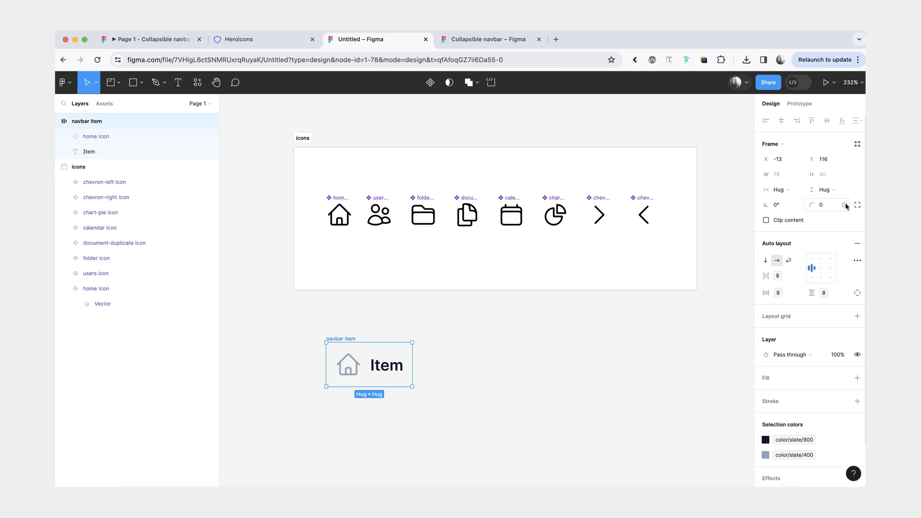
{"action": "left_click", "coordinate": [844, 205]}
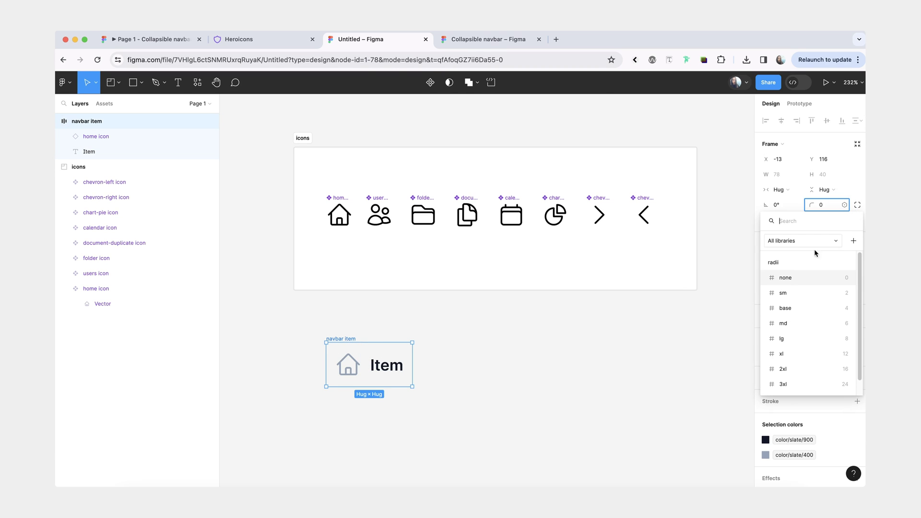
{"action": "left_click", "coordinate": [804, 309]}
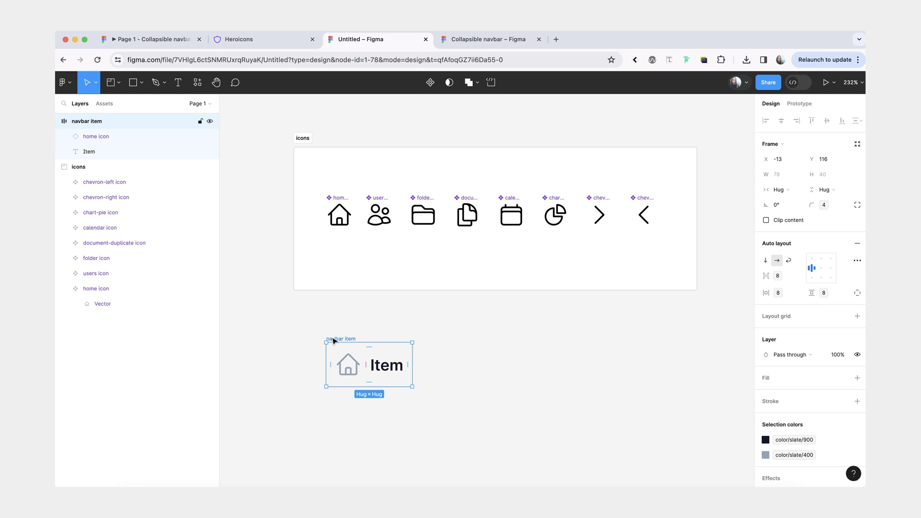
{"action": "left_click", "coordinate": [430, 82]}
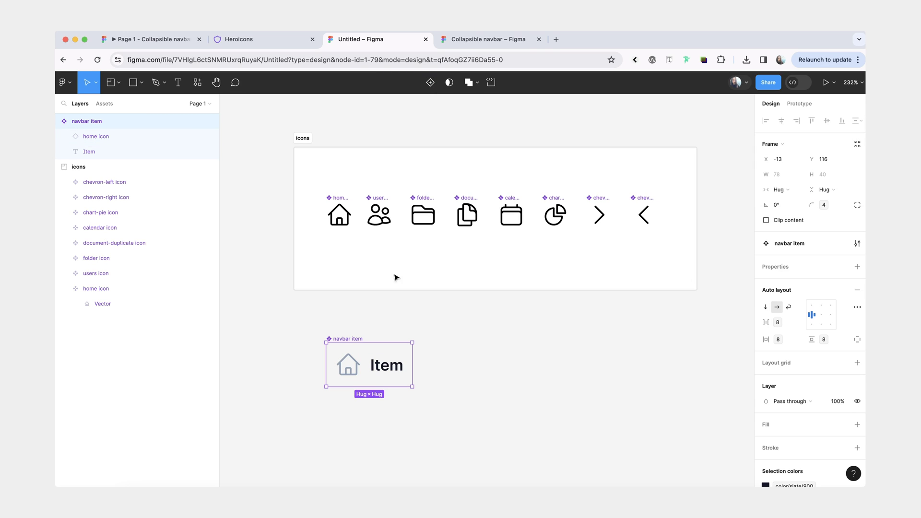
Add a second navbar item variant with a color/slate/100 background
{"action": "left_click", "coordinate": [430, 82]}
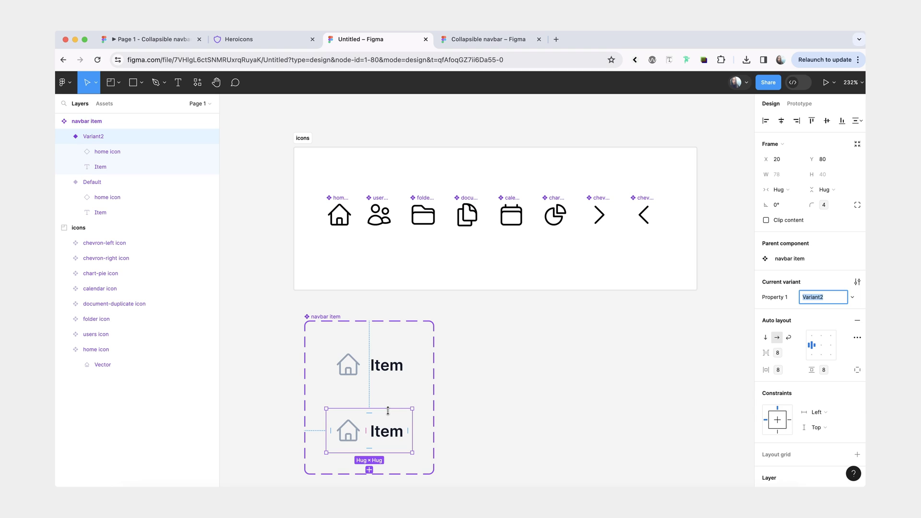
{"action": "scroll", "coordinate": [710, 384], "scroll_direction": "down", "scroll_amount": 3}
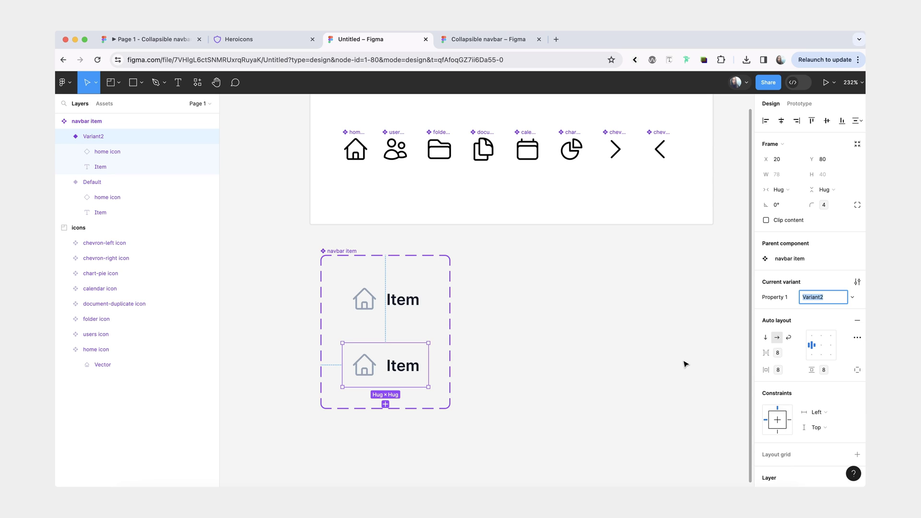
{"action": "scroll", "coordinate": [837, 376], "scroll_direction": "down", "scroll_amount": 5}
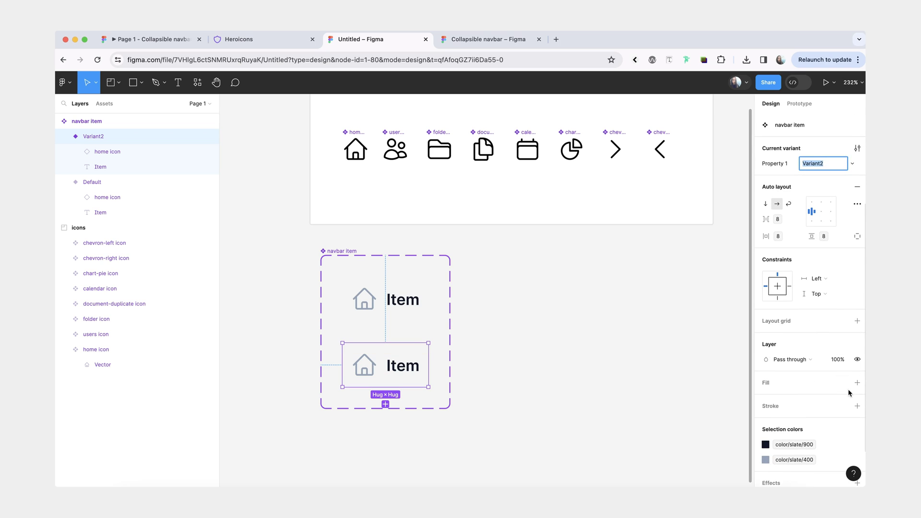
{"action": "left_click", "coordinate": [842, 383]}
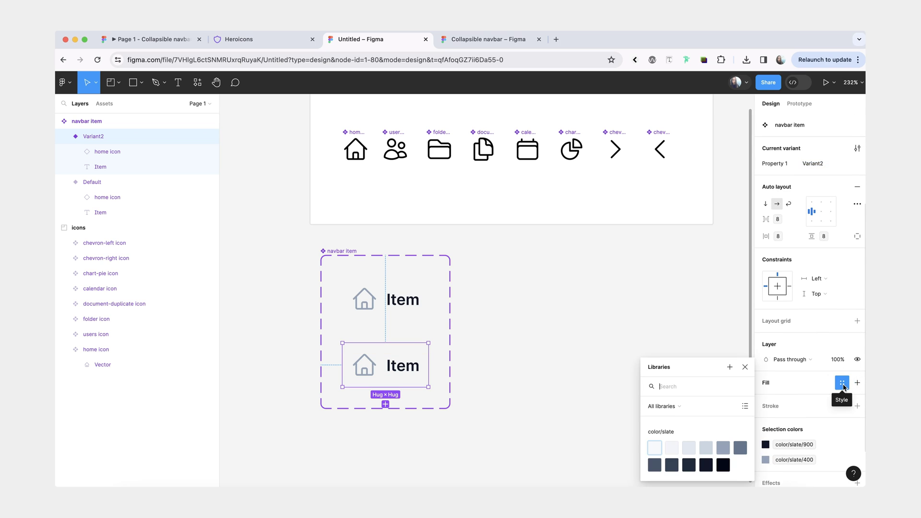
{"action": "left_click", "coordinate": [671, 447]}
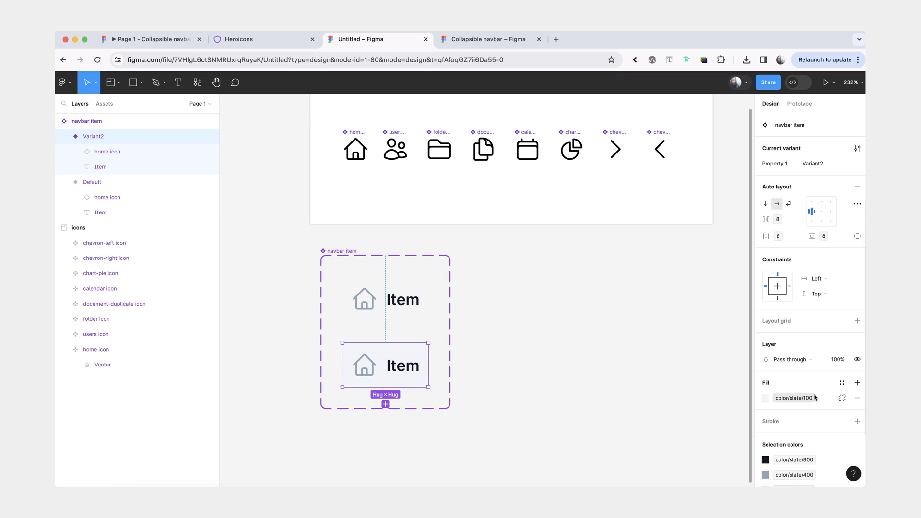
Rename the variant property to 'Active' with values 'no' and 'yes'
{"action": "key", "text": "Escape"}
{"action": "double_click", "coordinate": [779, 267]}
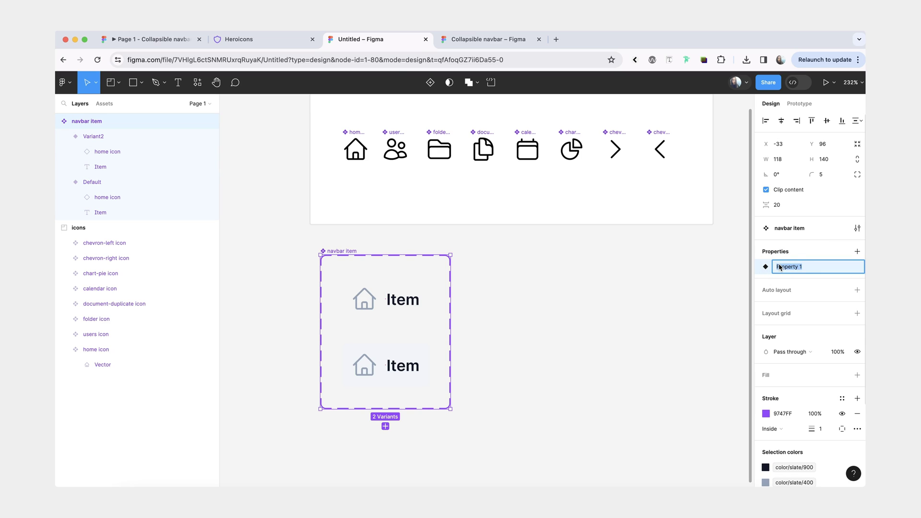
{"action": "type", "text": "Active"}
{"action": "key", "text": "Return"}
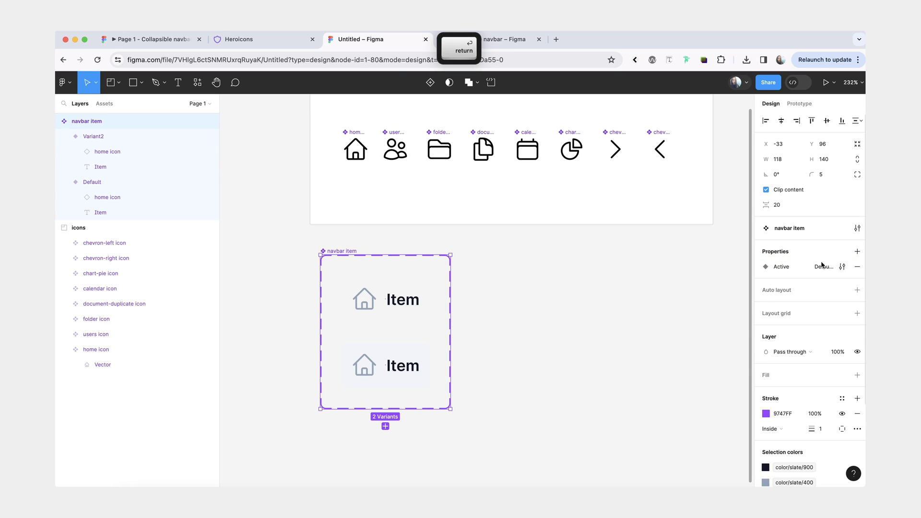
{"action": "left_click", "coordinate": [842, 267]}
{"action": "type", "text": "no"}
{"action": "key", "text": "Return"}
{"action": "double_click", "coordinate": [662, 342]}
{"action": "type", "text": "yes"}
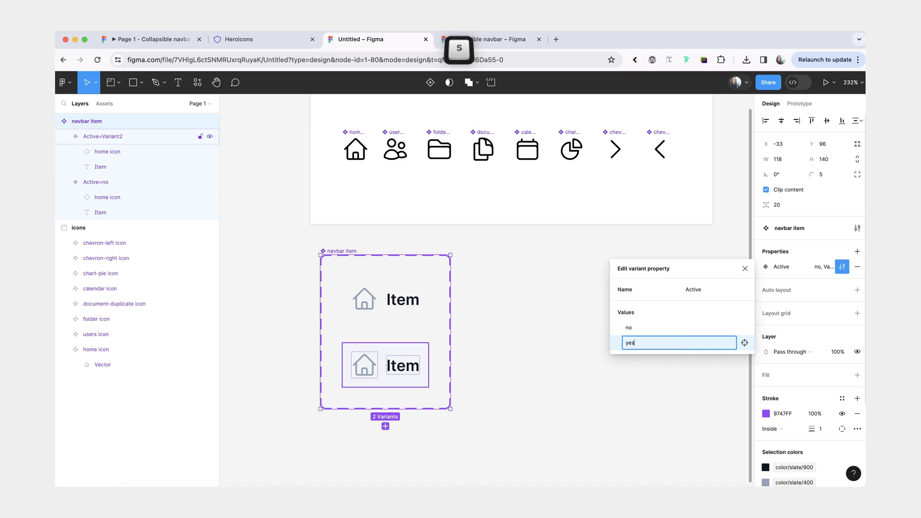
{"action": "key", "text": "Return"}
{"action": "left_click", "coordinate": [545, 366]}
Place a navbar item instance beside the set and label it 'Dashboard'
{"action": "scroll", "coordinate": [508, 364], "scroll_direction": "down", "scroll_amount": 3}
{"action": "left_click_drag", "start_coordinate": [374, 345], "coordinate": [549, 298]}
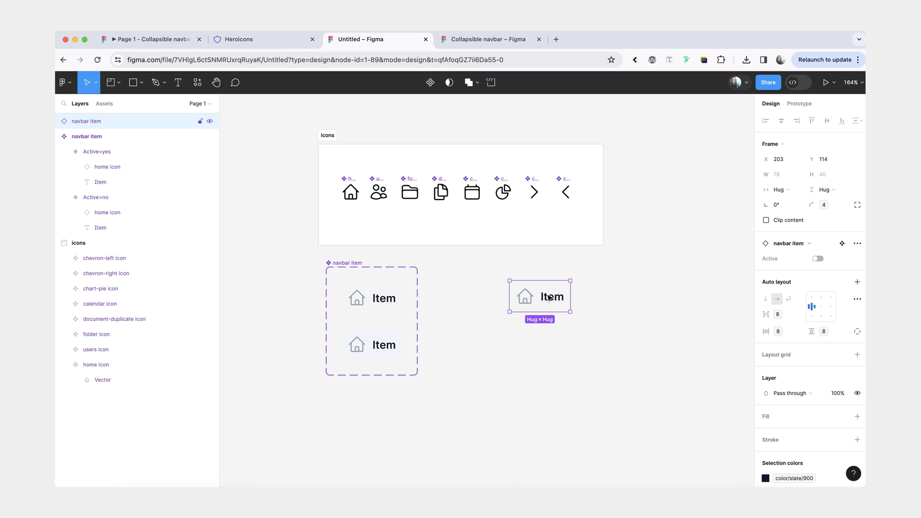
{"action": "left_click", "coordinate": [163, 40]}
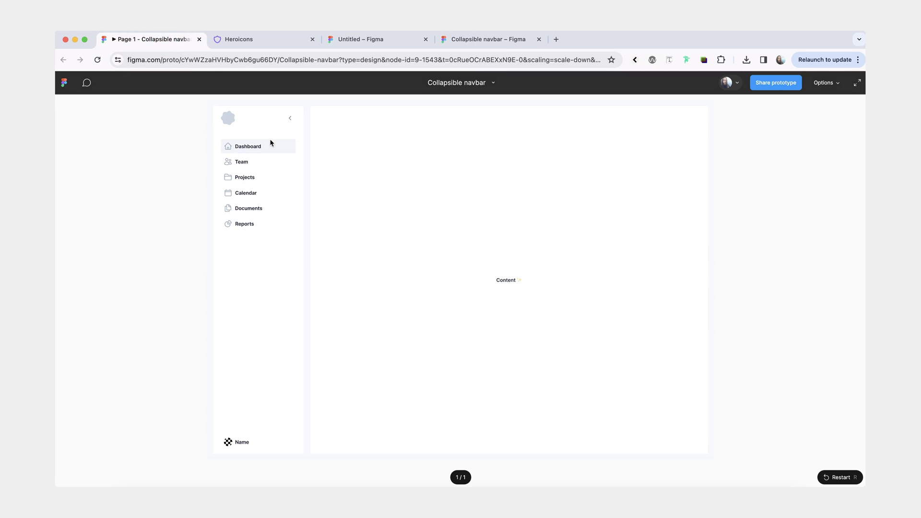
{"action": "left_click", "coordinate": [360, 39]}
{"action": "type", "text": "boards"}
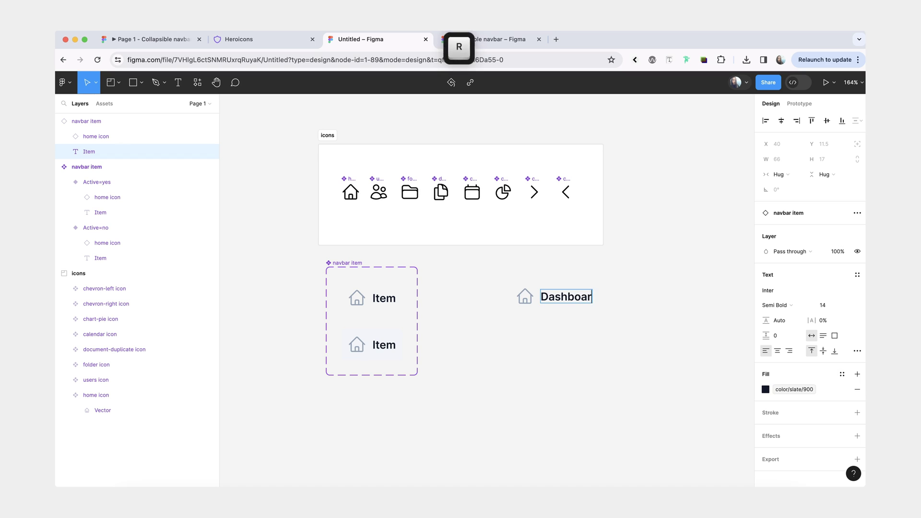
{"action": "double_click", "coordinate": [576, 297]}
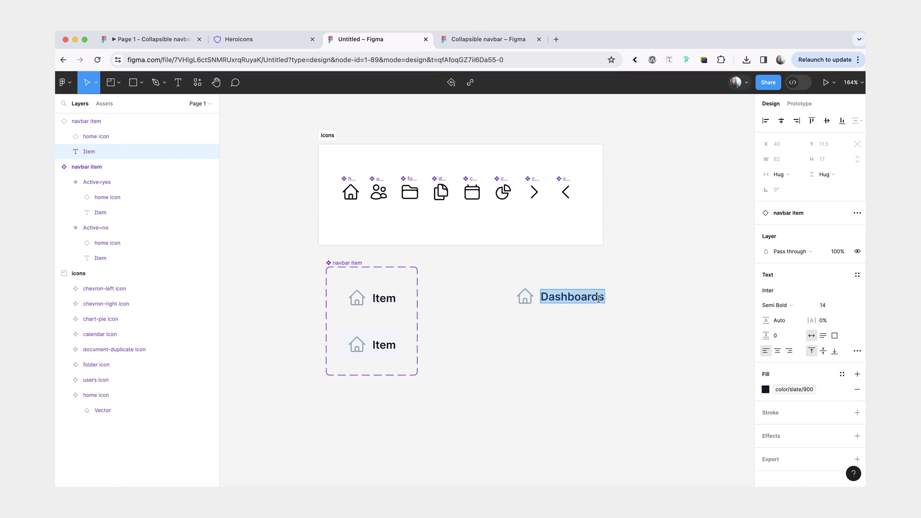
{"action": "left_click", "coordinate": [612, 300]}
{"action": "key", "text": "BackSpace"}
Duplicate the Dashboard item into two 'Team' items stacked below it
{"action": "left_click", "coordinate": [601, 310]}
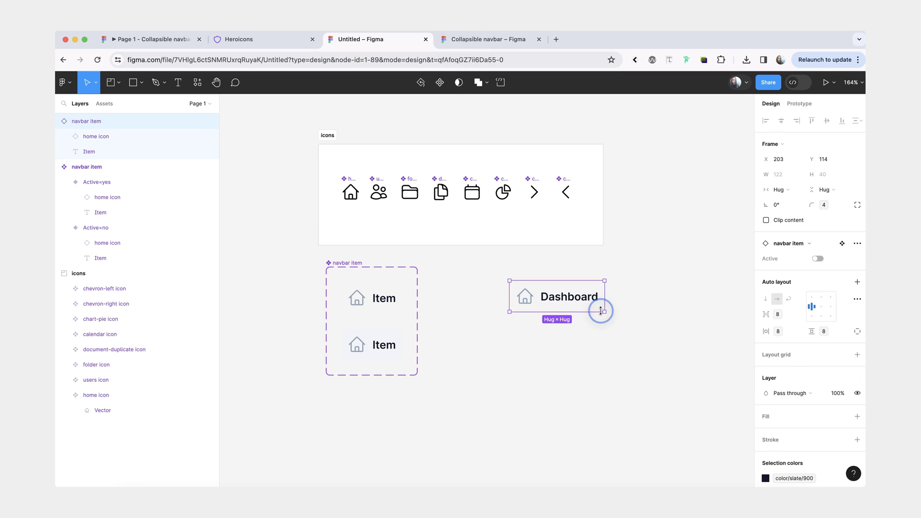
{"action": "key", "text": "cmd+d"}
{"action": "type", "text": "Team"}
{"action": "left_click", "coordinate": [574, 327]}
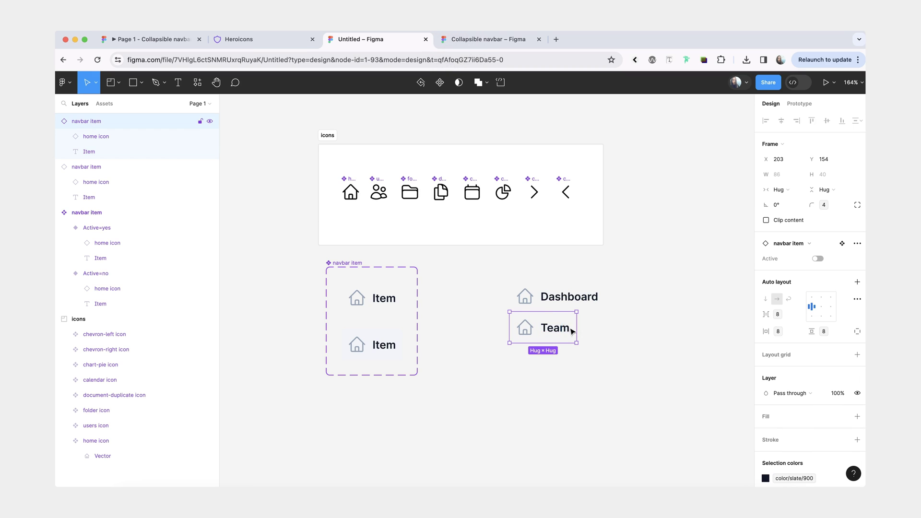
{"action": "left_click_drag", "start_coordinate": [575, 326], "coordinate": [557, 362]}
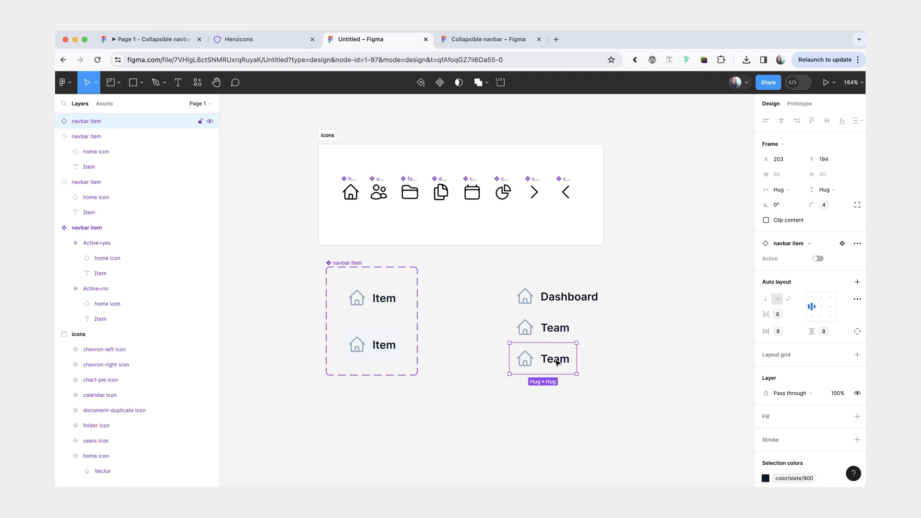
Wrap the Dashboard and two Team items in auto layout, set to Fill container width
{"action": "left_click", "coordinate": [541, 325], "text": "shift"}
{"action": "left_click", "coordinate": [547, 297], "text": "shift"}
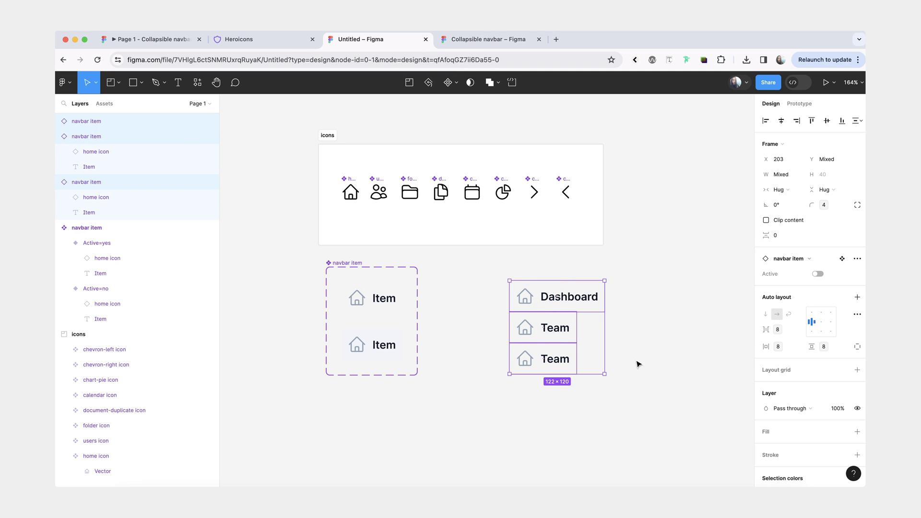
{"action": "key", "text": "shift+a"}
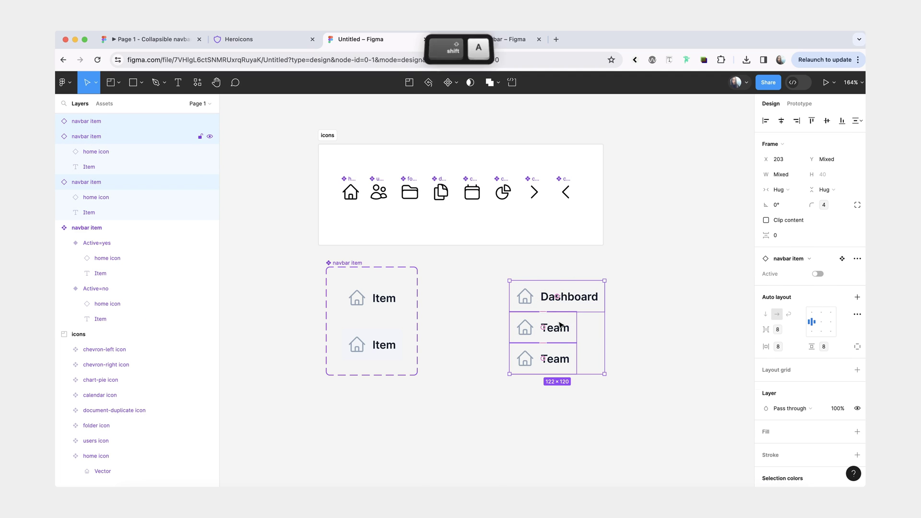
{"action": "left_click", "coordinate": [566, 326]}
{"action": "left_click", "coordinate": [569, 368], "text": "shift"}
{"action": "left_click", "coordinate": [570, 301], "text": "shift"}
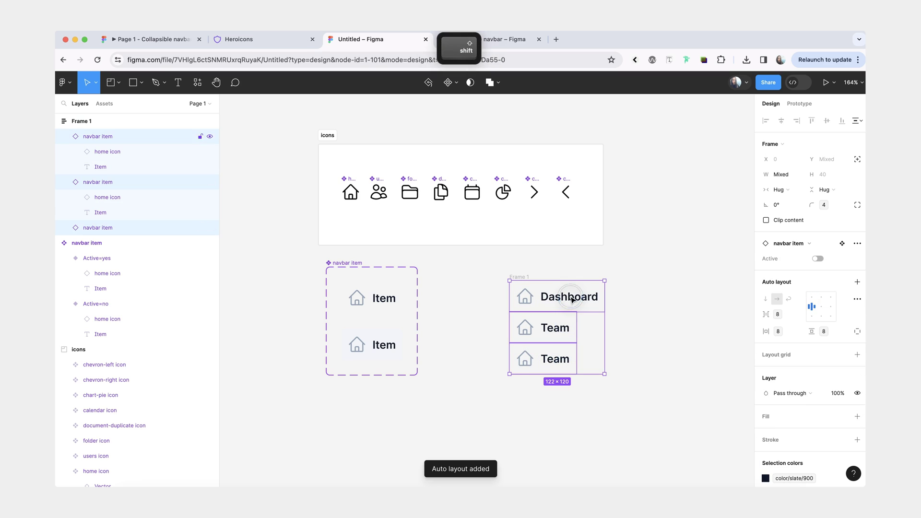
{"action": "left_click", "coordinate": [779, 189]}
{"action": "left_click", "coordinate": [785, 201]}
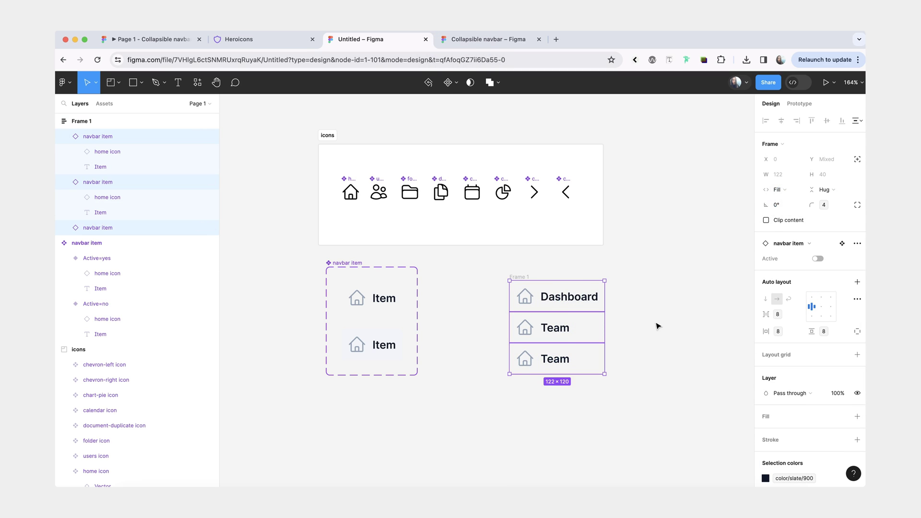
Widen Frame 1 to the right so the item rows stretch with it
{"action": "left_click", "coordinate": [658, 322]}
{"action": "left_click", "coordinate": [519, 277]}
{"action": "left_click_drag", "start_coordinate": [607, 303], "coordinate": [632, 305]}
{"action": "left_click", "coordinate": [624, 302]}
{"action": "left_click", "coordinate": [599, 360]}
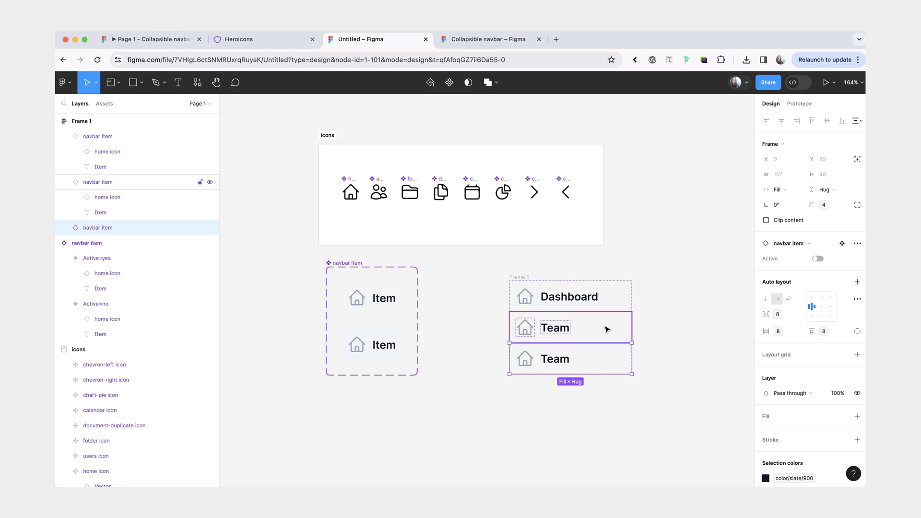
Relabel the bottom Team row as Projects
{"action": "key", "text": "ctrl+z"}
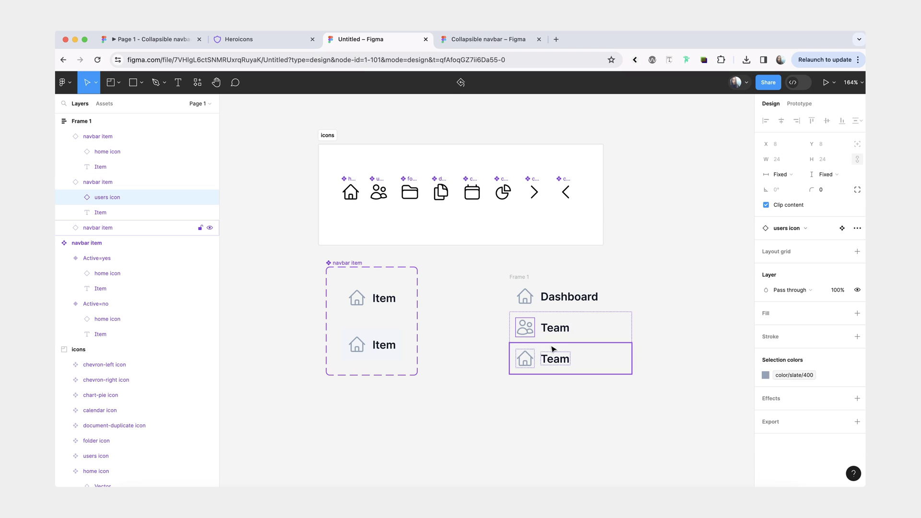
{"action": "left_click", "coordinate": [547, 363]}
{"action": "double_click", "coordinate": [547, 364]}
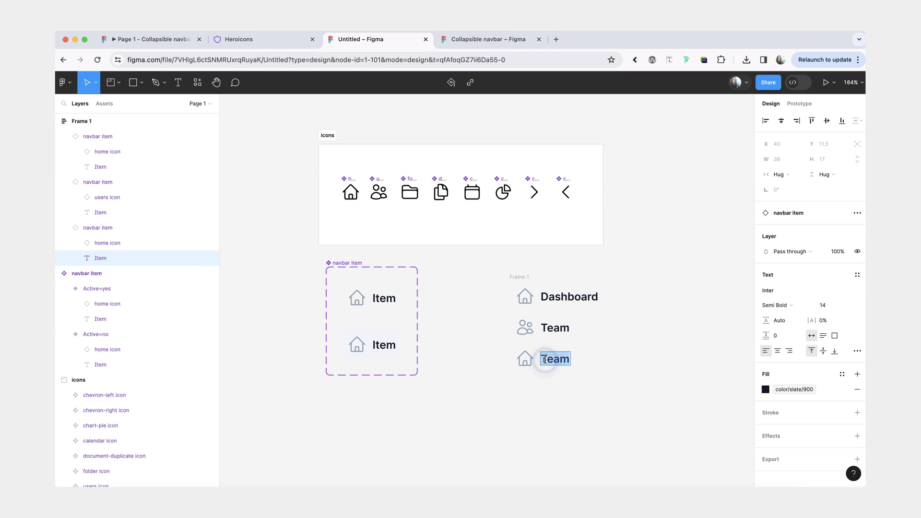
{"action": "type", "text": "P"}
{"action": "type", "text": "or"}
{"action": "key", "text": "BackSpace"}
{"action": "key", "text": "BackSpace"}
{"action": "type", "text": "rojects"}
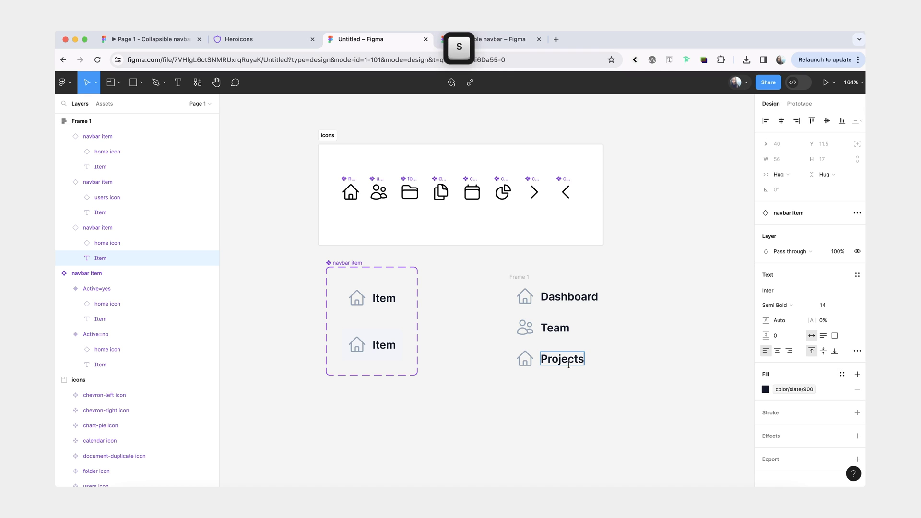
{"action": "left_click", "coordinate": [578, 379]}
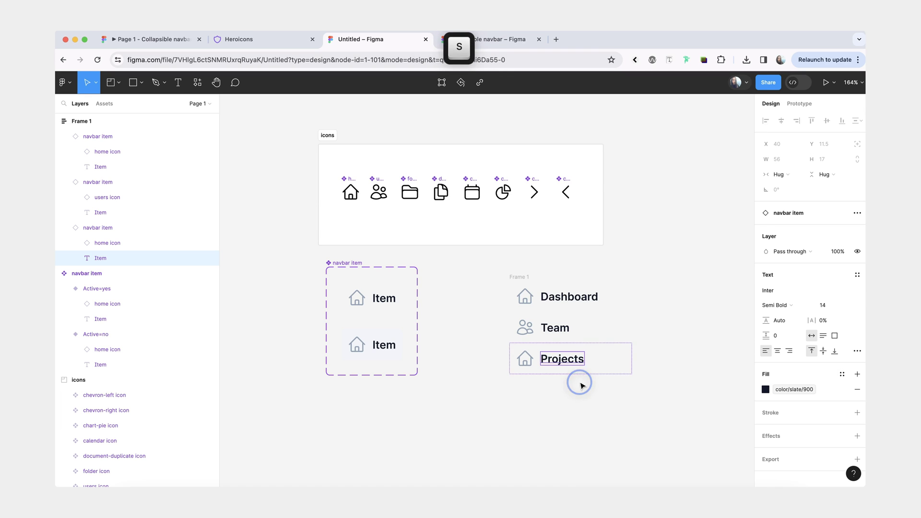
Duplicate the Projects row as a Calendar row with the calendar icon
{"action": "key", "text": "super+c"}
{"action": "key", "text": "super+v"}
{"action": "double_click", "coordinate": [570, 389]}
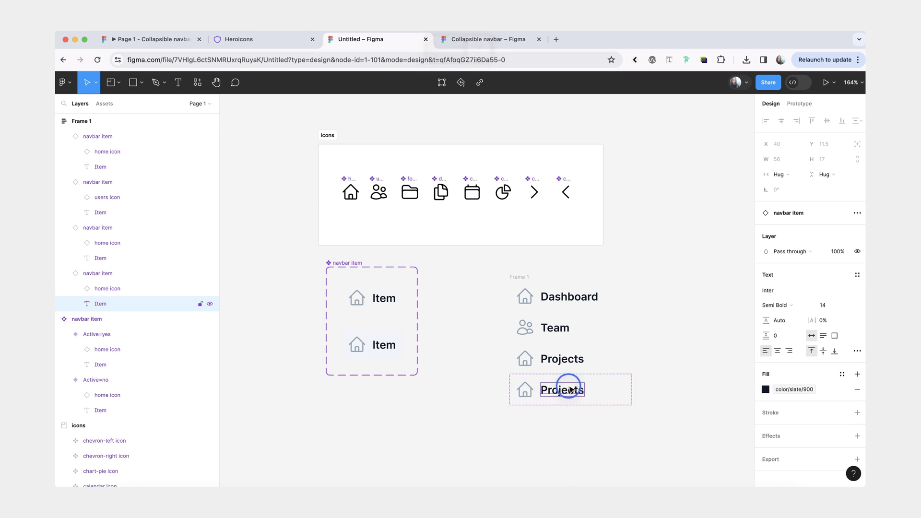
{"action": "type", "text": "Calendar"}
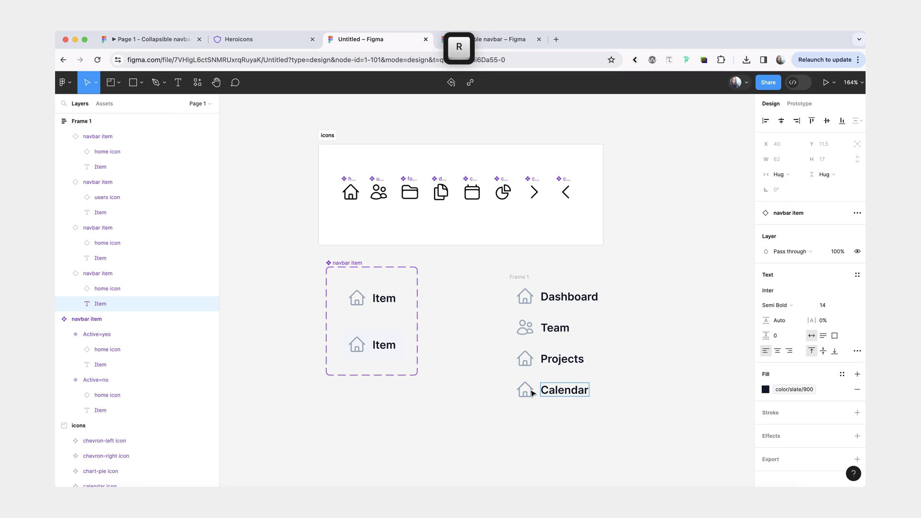
{"action": "key", "text": "Escape"}
{"action": "left_click", "coordinate": [527, 390]}
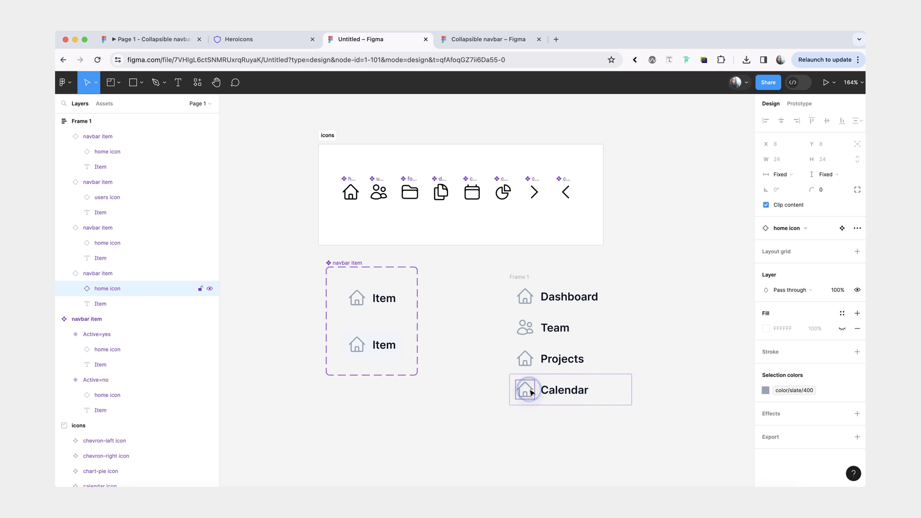
{"action": "left_click", "coordinate": [812, 229]}
{"action": "type", "text": "cale"}
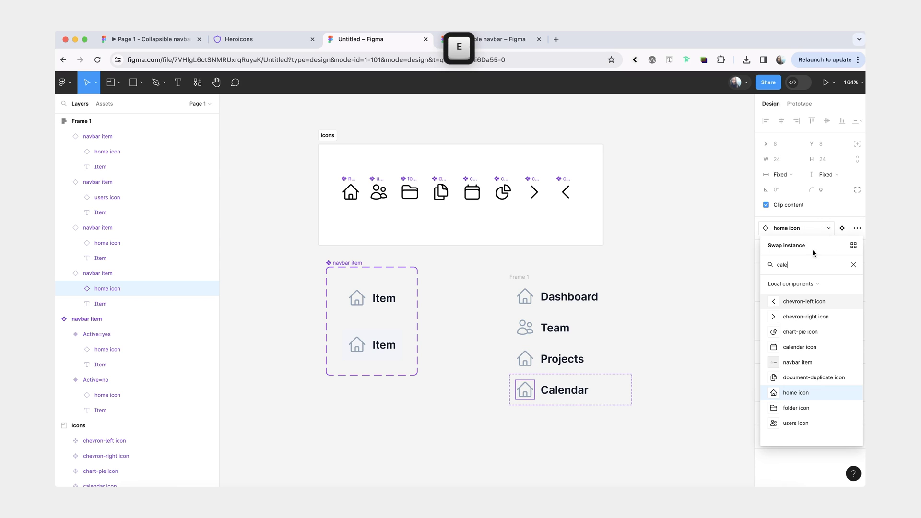
{"action": "left_click", "coordinate": [782, 305]}
Swap the Projects row's icon to the folder icon
{"action": "left_click", "coordinate": [525, 359]}
{"action": "left_click", "coordinate": [525, 360]}
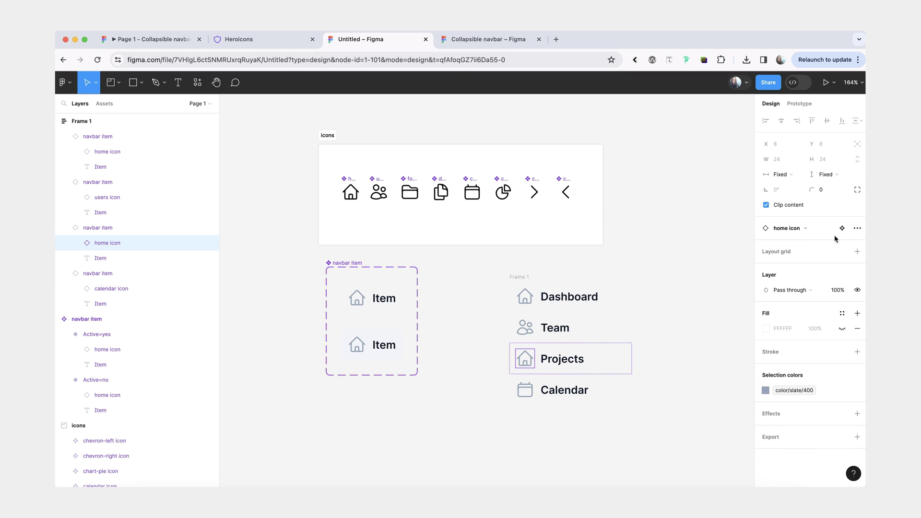
{"action": "left_click", "coordinate": [807, 229]}
{"action": "type", "text": "fol"}
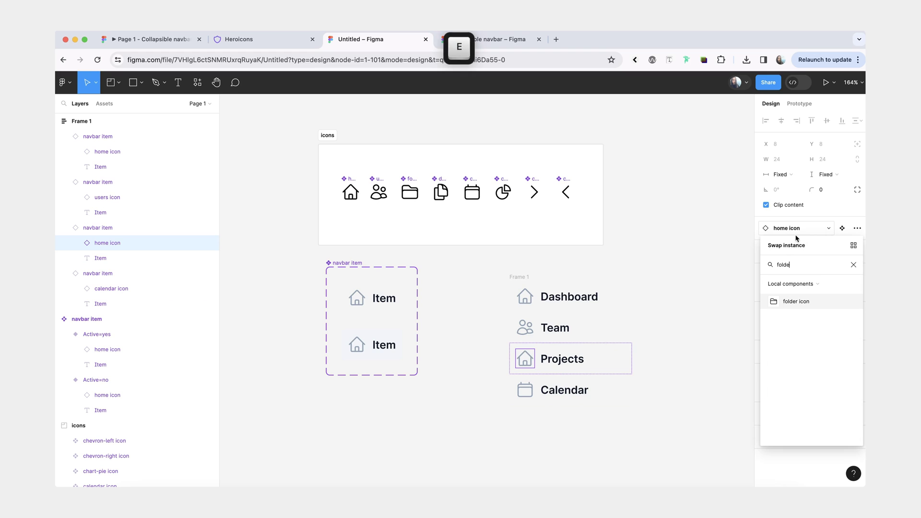
{"action": "type", "text": "de"}
{"action": "left_click", "coordinate": [789, 302]}
Add a Documents row with the document-duplicate icon
{"action": "left_click", "coordinate": [629, 403]}
{"action": "key", "text": "super+c"}
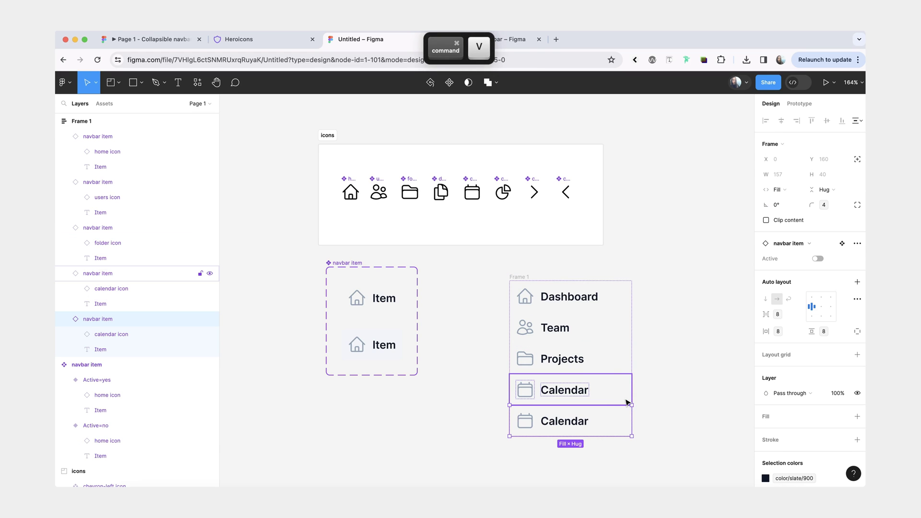
{"action": "double_click", "coordinate": [571, 420]}
{"action": "double_click", "coordinate": [572, 420]}
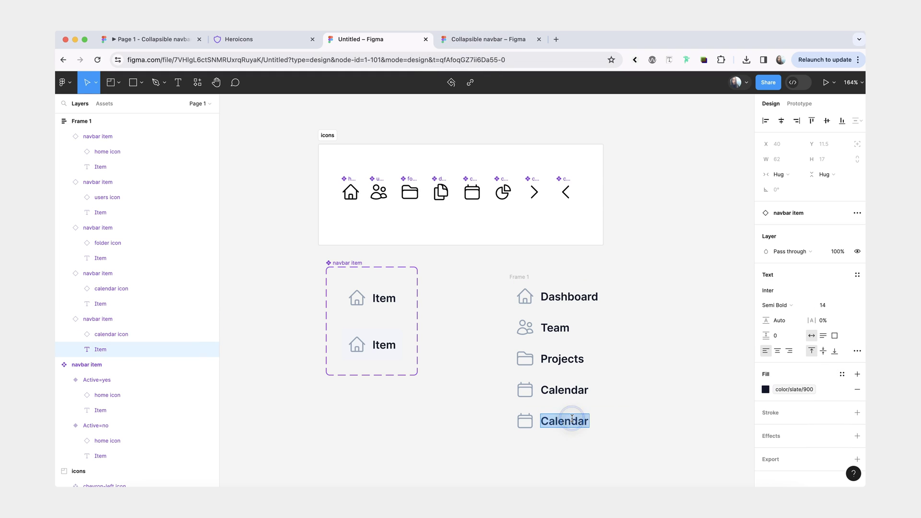
{"action": "type", "text": "Documents"}
{"action": "left_click", "coordinate": [523, 428]}
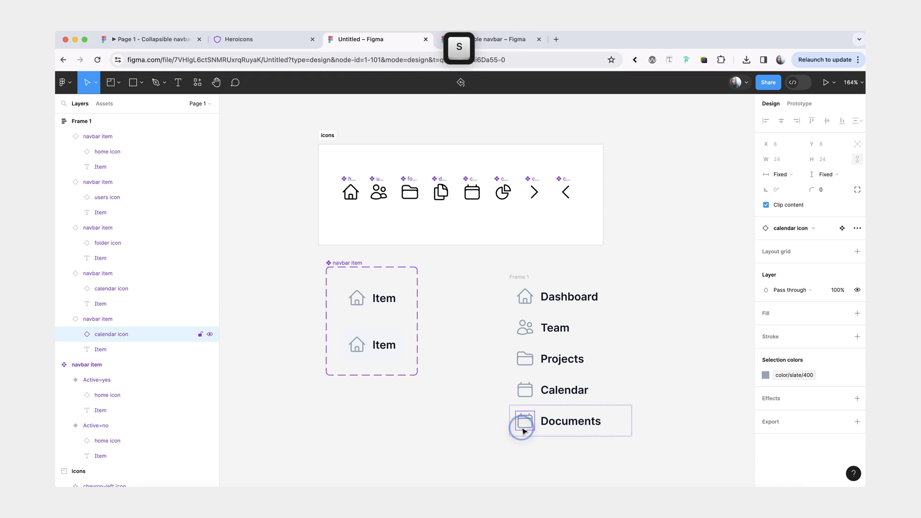
{"action": "left_click", "coordinate": [813, 228]}
{"action": "type", "text": "doc"}
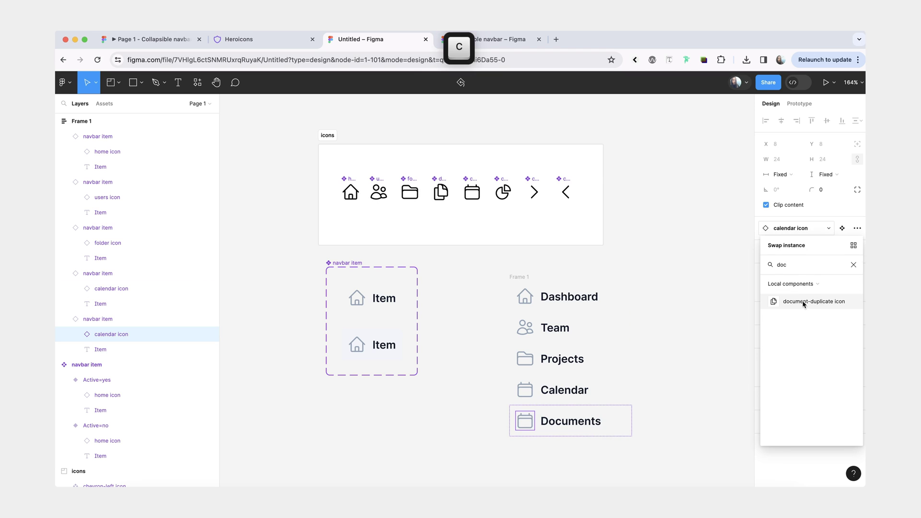
{"action": "left_click", "coordinate": [803, 301]}
Add a final Reports row with the chart-pie icon
{"action": "left_click", "coordinate": [620, 418]}
{"action": "key", "text": "super+c"}
{"action": "key", "text": "super+v"}
{"action": "scroll", "coordinate": [621, 418], "scroll_direction": "down", "scroll_amount": 2}
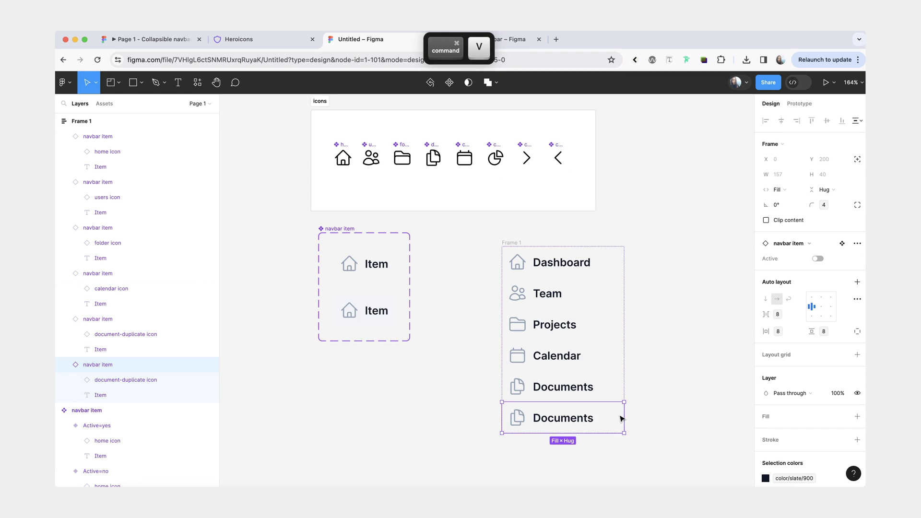
{"action": "double_click", "coordinate": [573, 417]}
{"action": "double_click", "coordinate": [573, 416]}
{"action": "type", "text": "Re"}
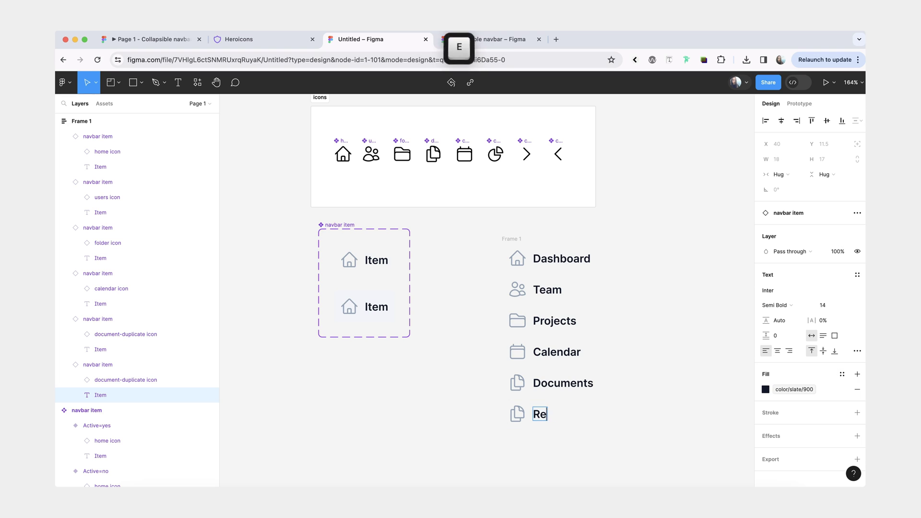
{"action": "type", "text": "ports"}
{"action": "left_click", "coordinate": [513, 416]}
{"action": "left_click", "coordinate": [796, 229]}
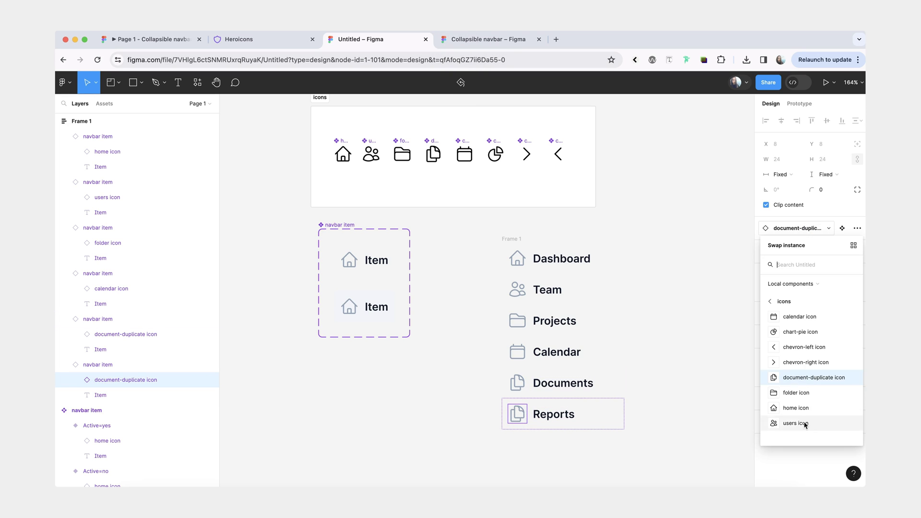
{"action": "left_click", "coordinate": [800, 332]}
{"action": "key", "text": "Escape"}
{"action": "key", "text": "Escape"}
{"action": "key", "text": "super+r"}
Name the rows frame 'menu' and check the reference prototype
{"action": "type", "text": "men"}
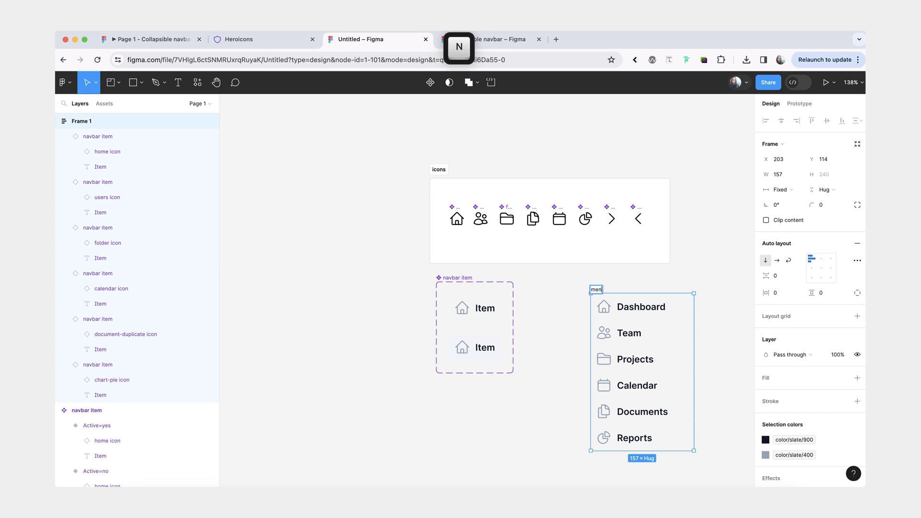
{"action": "type", "text": "u"}
{"action": "left_click", "coordinate": [551, 310]}
{"action": "scroll", "coordinate": [553, 313], "scroll_direction": "down", "scroll_amount": 3}
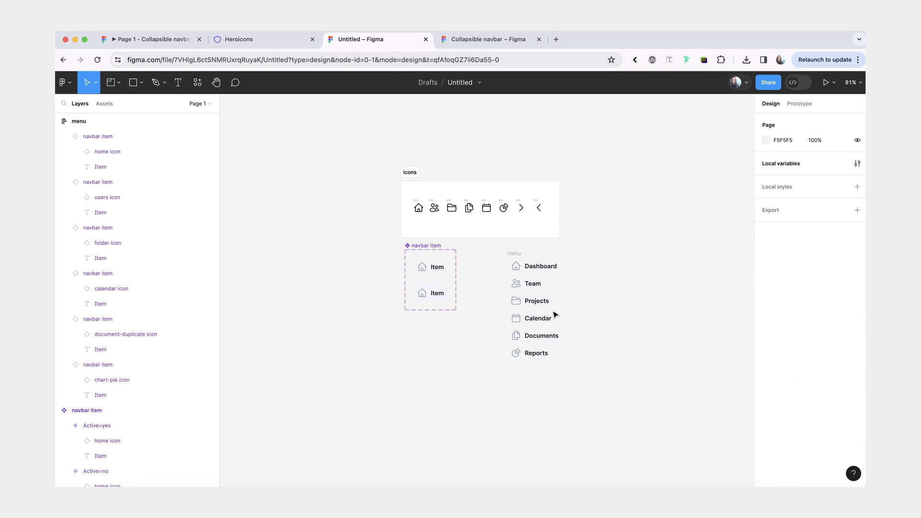
{"action": "key", "text": "super+1"}
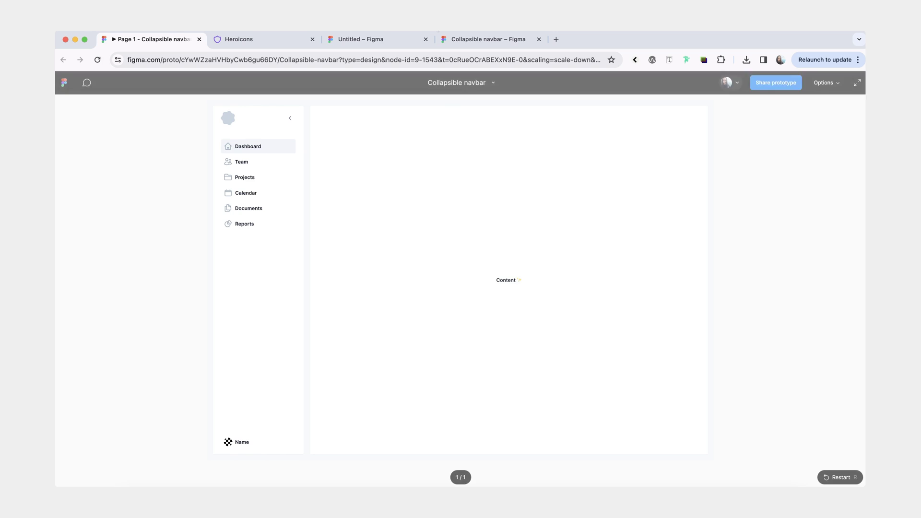
{"action": "left_click", "coordinate": [392, 47]}
Paste a new navbar item below the menu and begin editing its label
{"action": "scroll", "coordinate": [496, 351], "scroll_direction": "up", "scroll_amount": 3}
{"action": "key", "text": "super+v"}
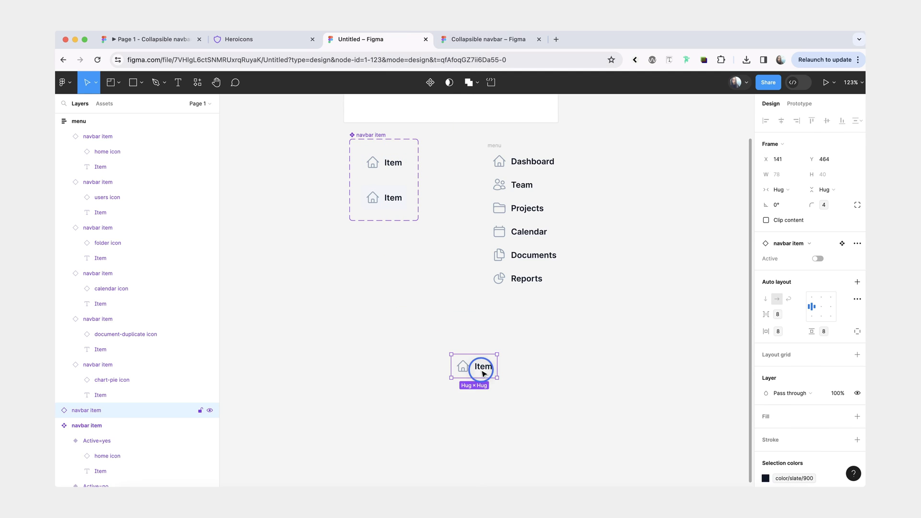
{"action": "double_click", "coordinate": [483, 372]}
Change the new navbar item's label to 'Name'
{"action": "type", "text": "Name"}
{"action": "left_click", "coordinate": [464, 367]}
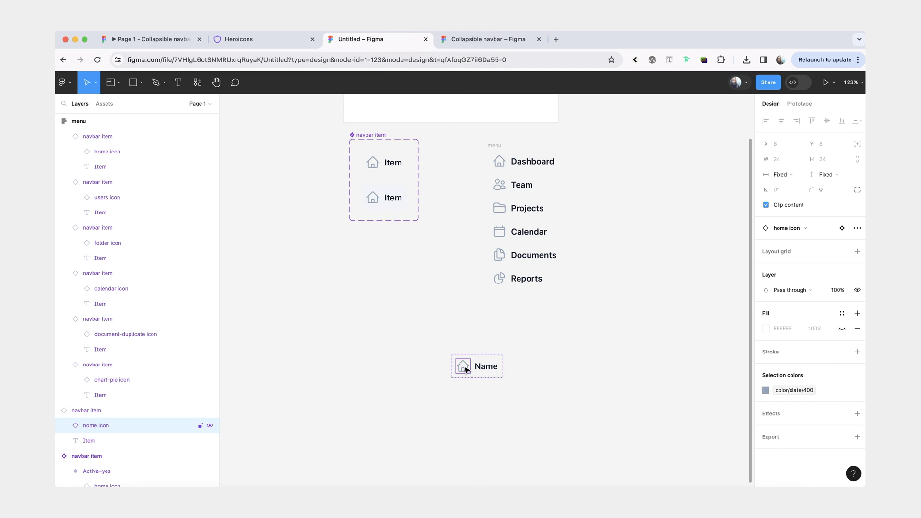
{"action": "left_click", "coordinate": [389, 432]}
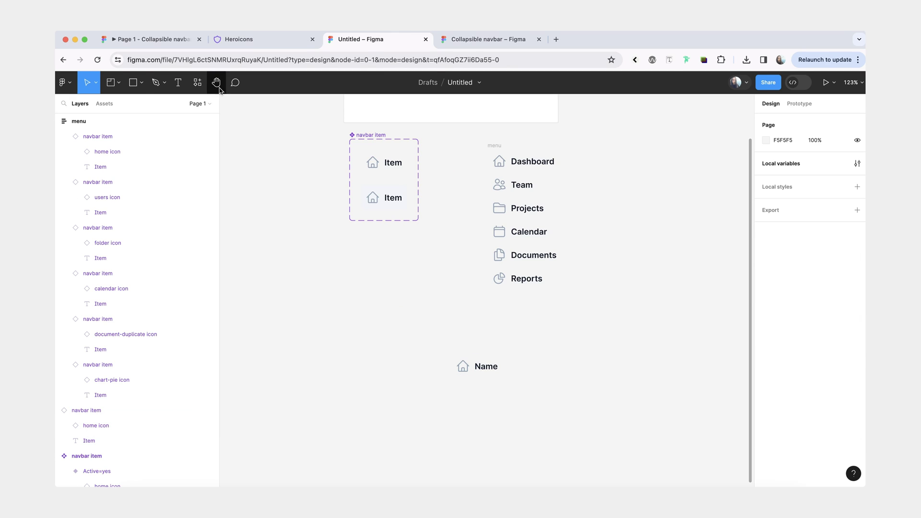
Add a small frame sized 32 and place it left of the Name item
{"action": "left_click", "coordinate": [119, 83]}
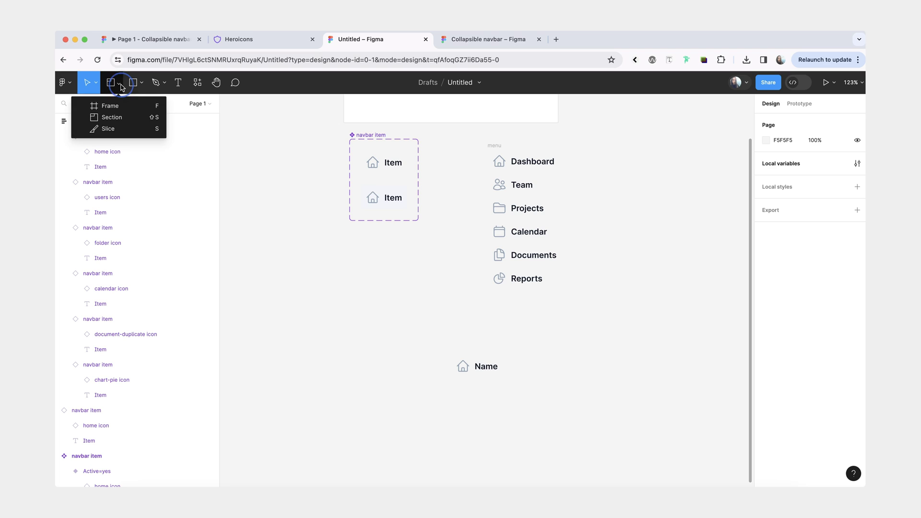
{"action": "left_click", "coordinate": [110, 106]}
{"action": "left_click", "coordinate": [392, 352]}
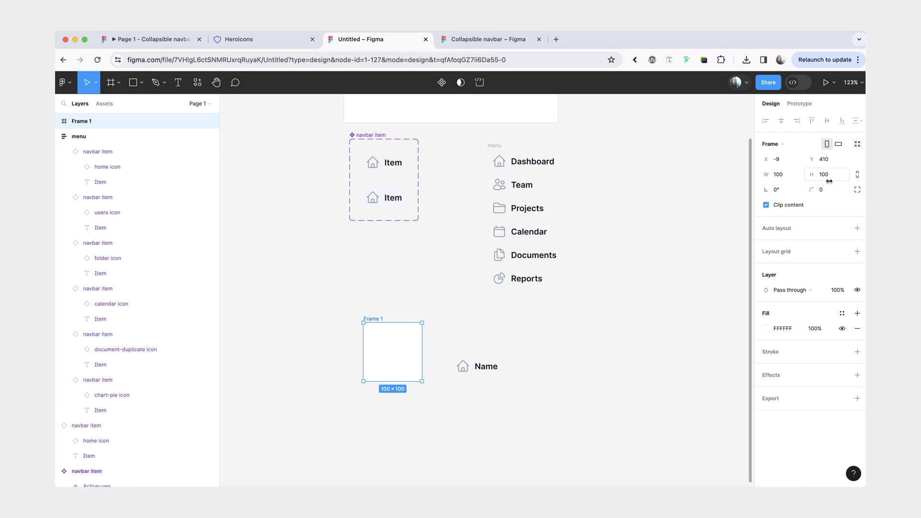
{"action": "left_click", "coordinate": [791, 174]}
{"action": "type", "text": "32"}
{"action": "key", "text": "Return"}
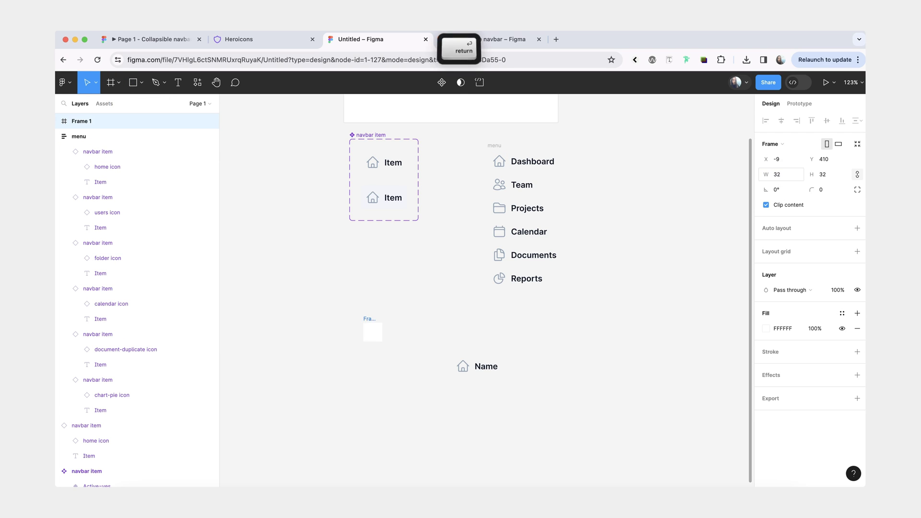
{"action": "left_click_drag", "start_coordinate": [382, 341], "coordinate": [434, 355]}
Give the frame a full corner radius and a placeholder image fill
{"action": "left_click", "coordinate": [845, 189]}
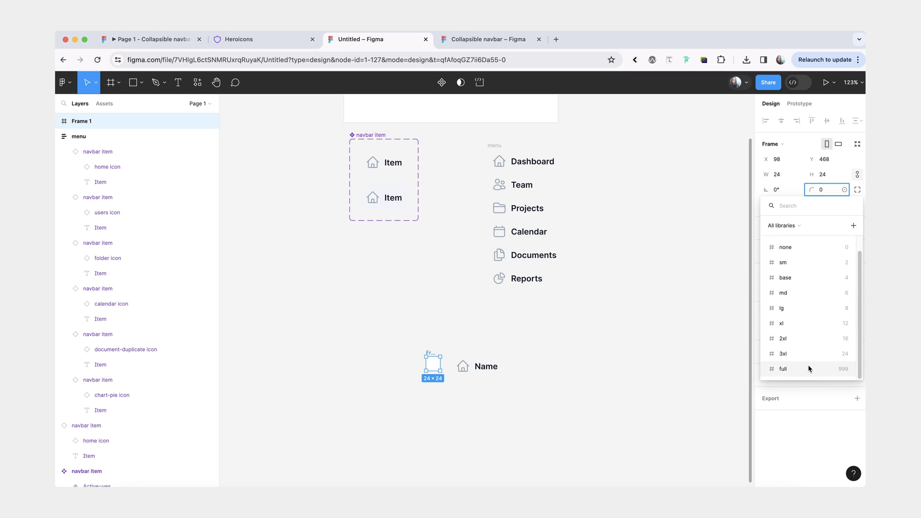
{"action": "left_click", "coordinate": [810, 368]}
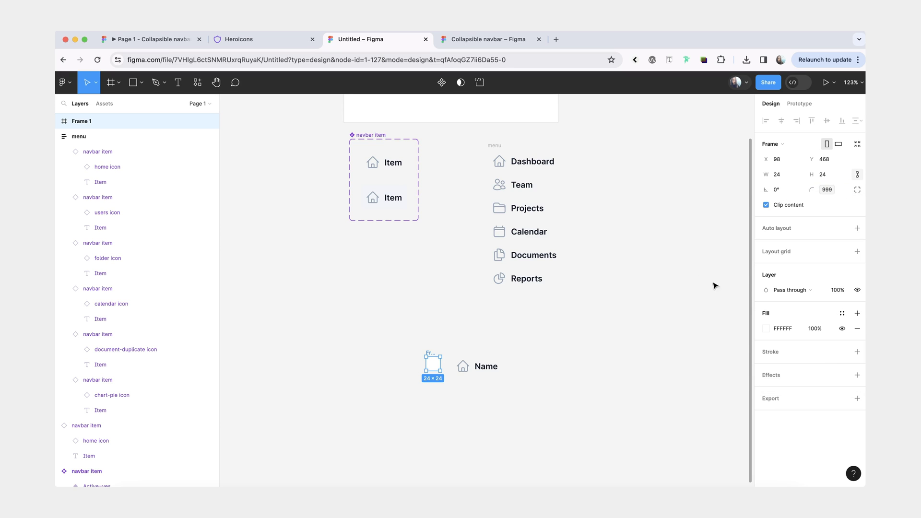
{"action": "left_click", "coordinate": [769, 328]}
{"action": "left_click", "coordinate": [677, 233]}
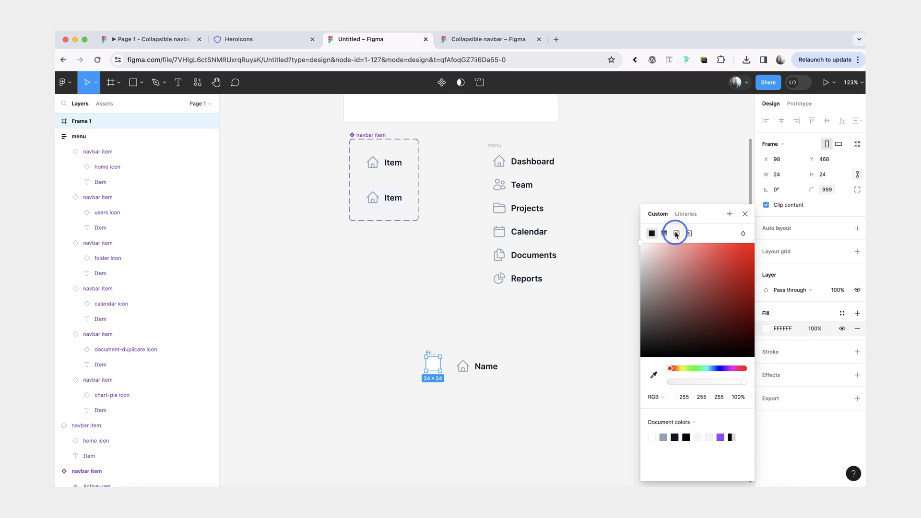
{"action": "left_click", "coordinate": [431, 355]}
Rename the frame 'avatar' and make it a component
{"action": "double_click", "coordinate": [431, 353]}
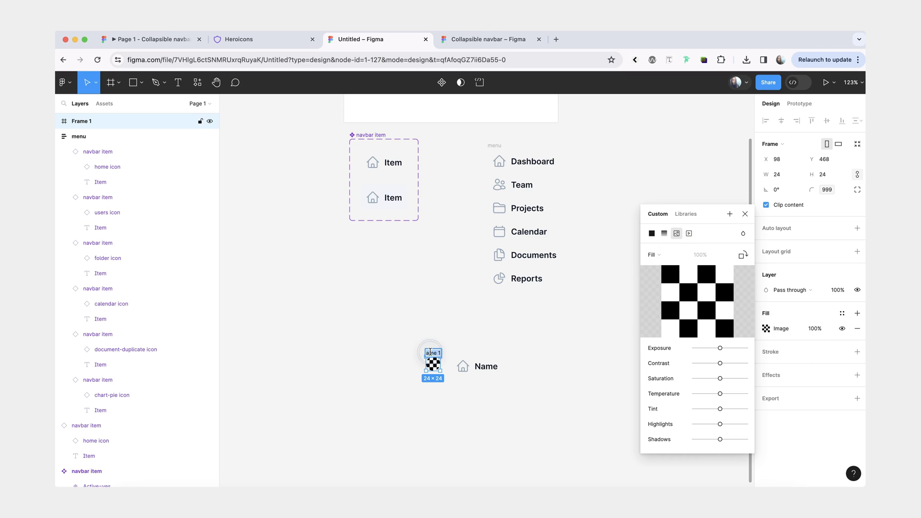
{"action": "type", "text": "avatar"}
{"action": "left_click", "coordinate": [408, 329]}
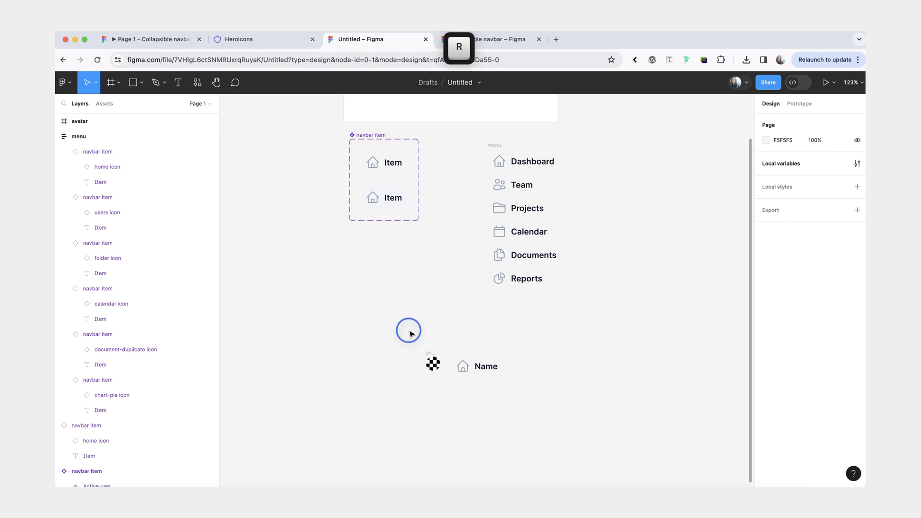
{"action": "left_click", "coordinate": [433, 363]}
{"action": "key", "text": "super+alt+k"}
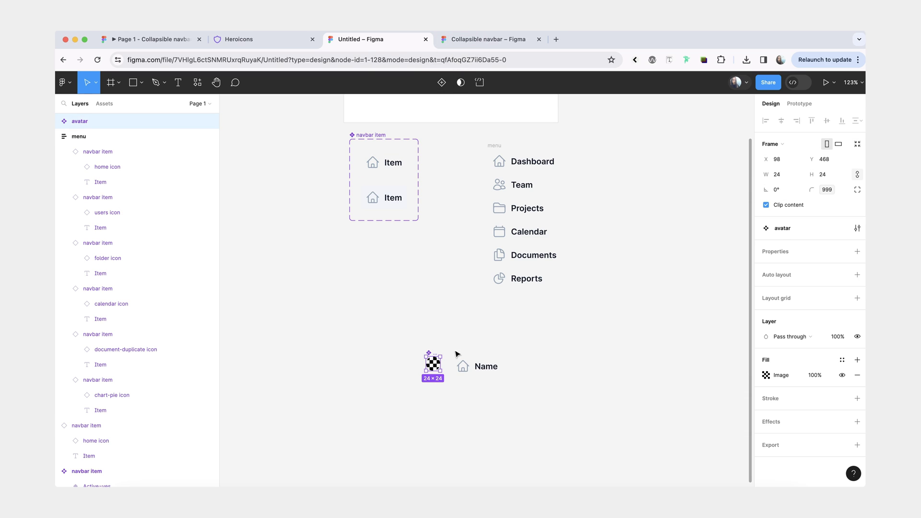
{"action": "double_click", "coordinate": [464, 366]}
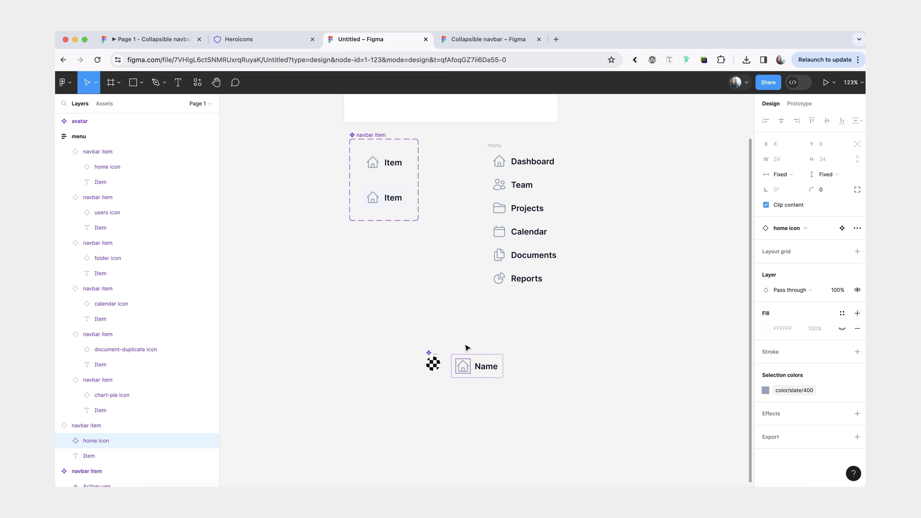
Swap the Name item's house icon for the avatar component
{"action": "left_click", "coordinate": [783, 229]}
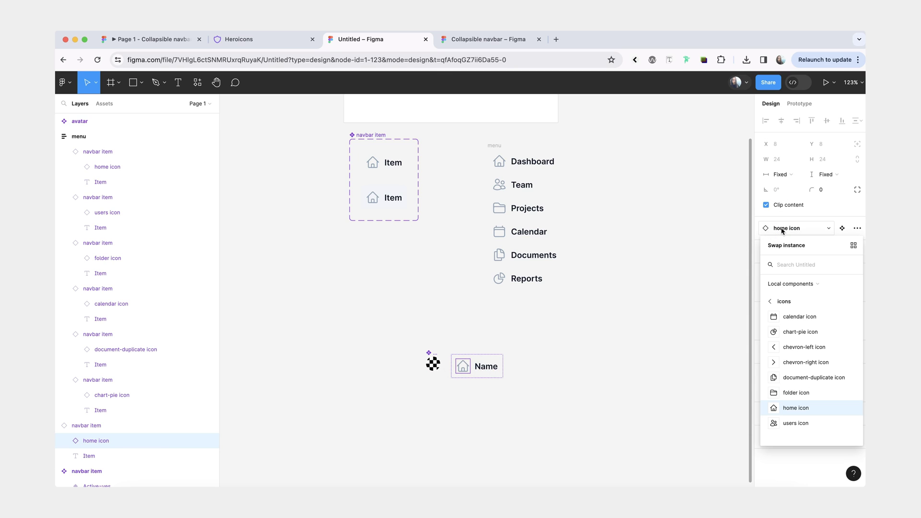
{"action": "left_click", "coordinate": [771, 301]}
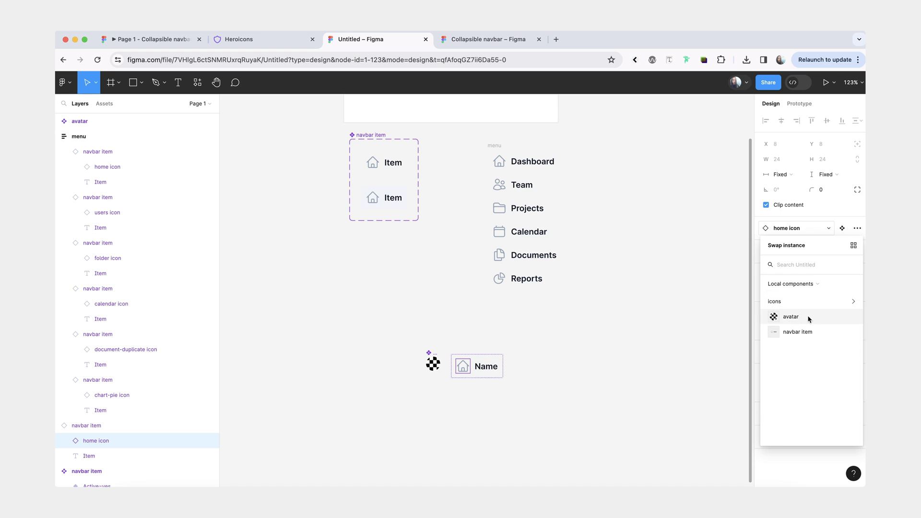
{"action": "left_click", "coordinate": [796, 316]}
Place the avatar item under the menu and wrap both in vertical auto layout
{"action": "left_click", "coordinate": [646, 355]}
{"action": "left_click_drag", "start_coordinate": [468, 370], "coordinate": [499, 337]}
{"action": "scroll", "coordinate": [499, 337], "scroll_direction": "down", "scroll_amount": 3}
{"action": "left_click_drag", "start_coordinate": [491, 207], "coordinate": [404, 298]}
{"action": "left_click_drag", "start_coordinate": [517, 339], "coordinate": [426, 428]}
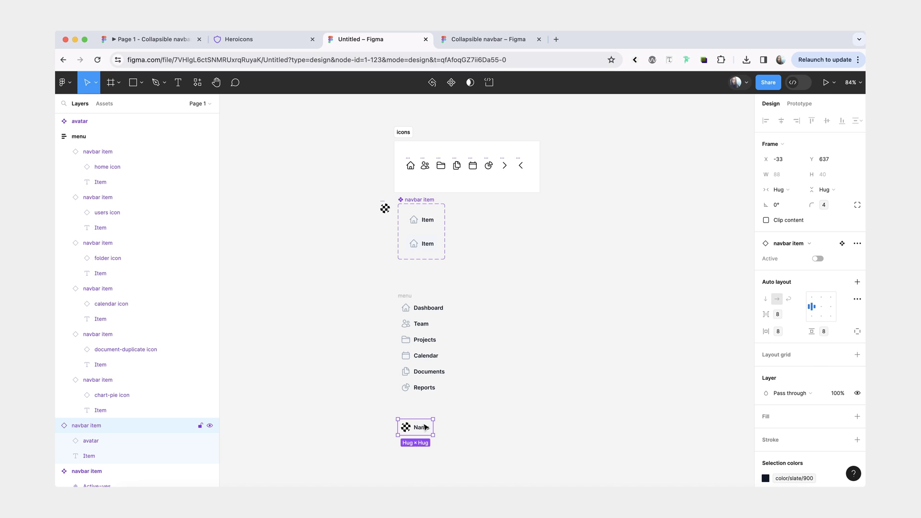
{"action": "left_click", "coordinate": [403, 296], "text": "shift"}
{"action": "key", "text": "shift+a"}
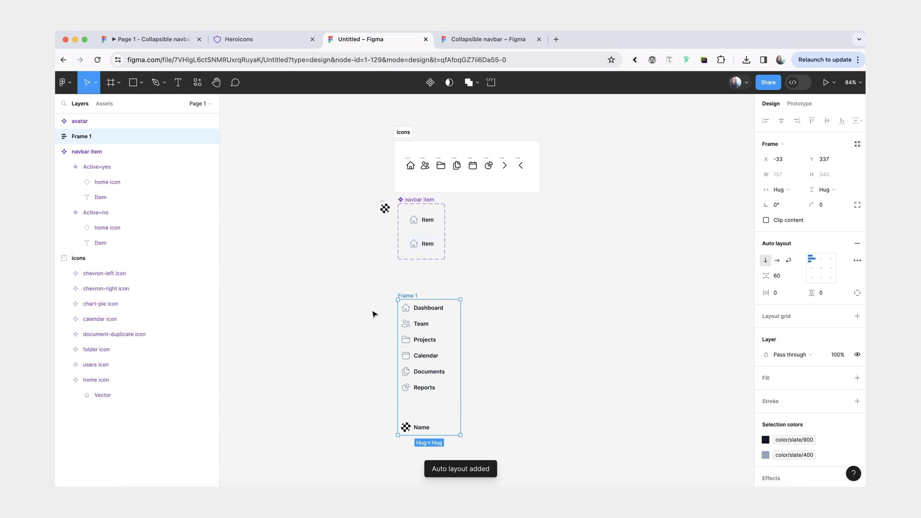
Reorder layers, moving the icons section and navbar item set higher
{"action": "left_click", "coordinate": [56, 136]}
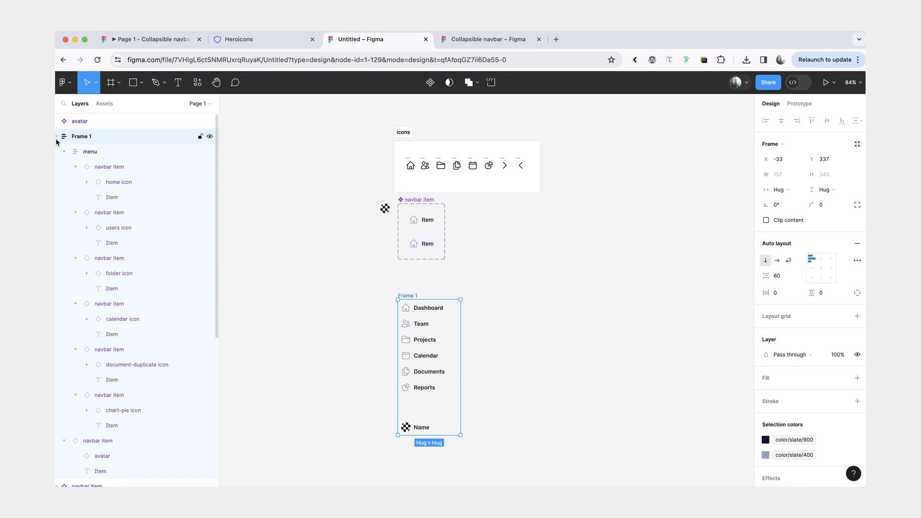
{"action": "left_click", "coordinate": [91, 156]}
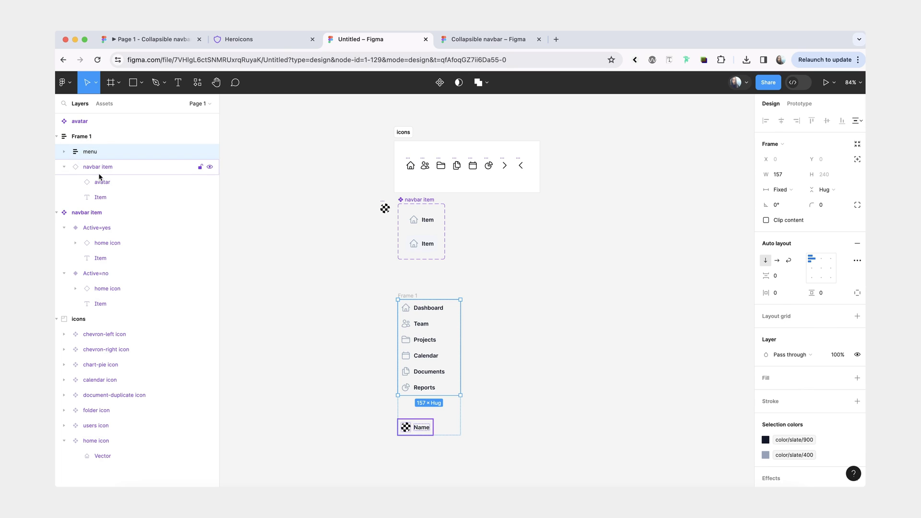
{"action": "left_click", "coordinate": [115, 168]}
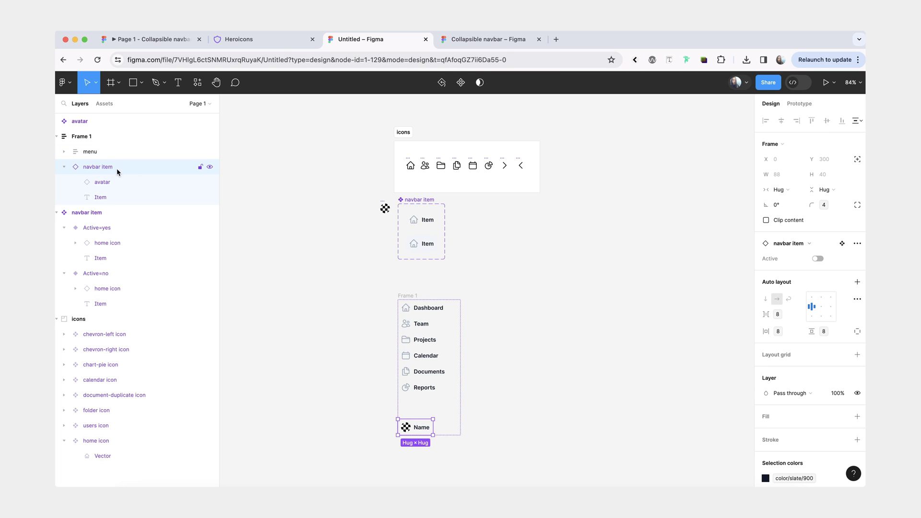
{"action": "left_click", "coordinate": [56, 213]}
{"action": "left_click", "coordinate": [94, 228]}
{"action": "left_click", "coordinate": [89, 214], "text": "shift"}
{"action": "left_click_drag", "start_coordinate": [89, 214], "coordinate": [74, 129]}
{"action": "left_click", "coordinate": [75, 166]}
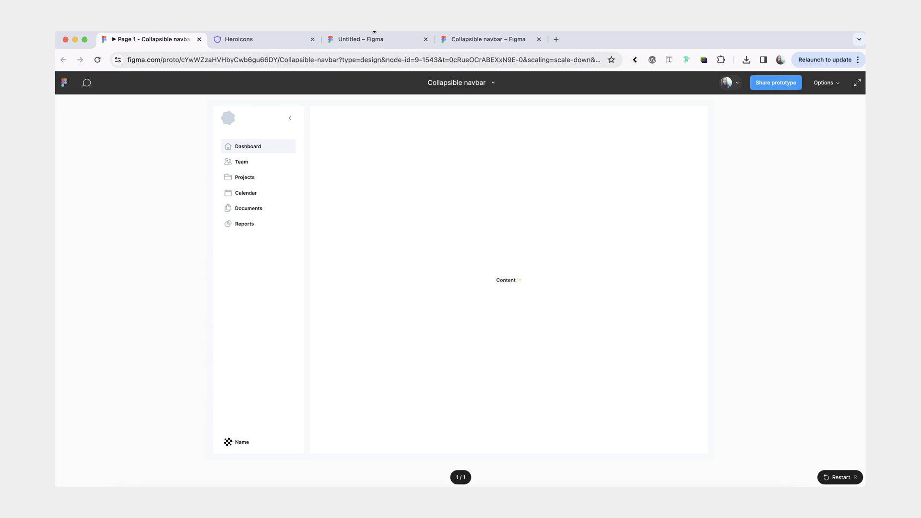
Copy the chevron-left icon onto the canvas, shrink it to about 16 px, and wrap it in auto layout
{"action": "key", "text": "super+3"}
{"action": "left_click", "coordinate": [494, 244]}
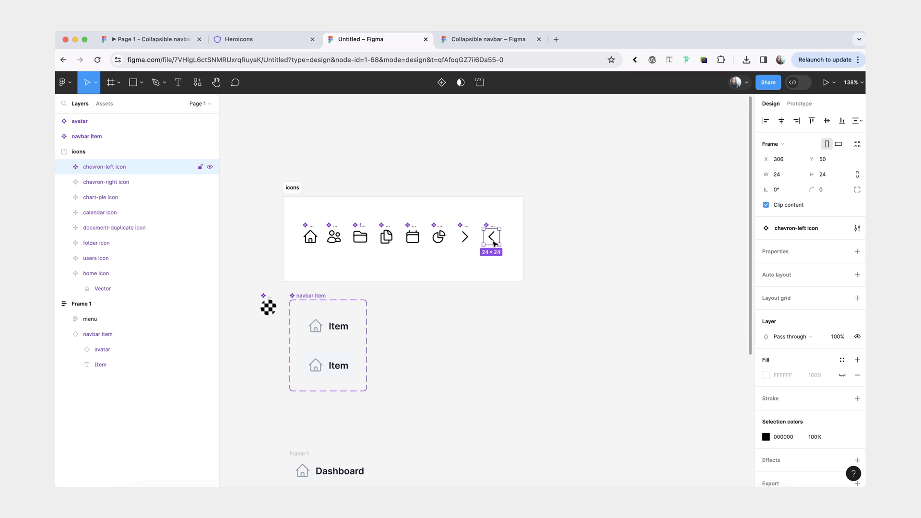
{"action": "left_click_drag", "start_coordinate": [494, 243], "coordinate": [524, 381]}
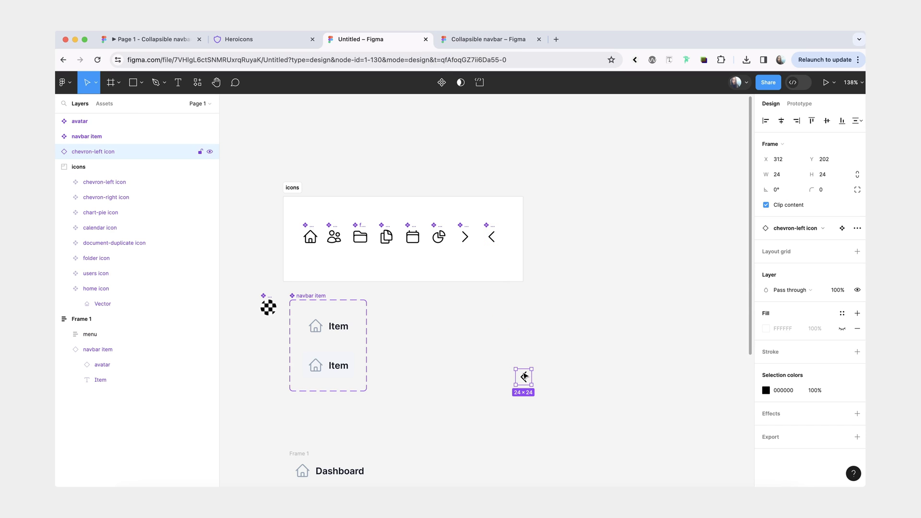
{"action": "scroll", "coordinate": [525, 376], "scroll_direction": "up", "scroll_amount": 5}
{"action": "left_click_drag", "start_coordinate": [538, 395], "coordinate": [529, 385]}
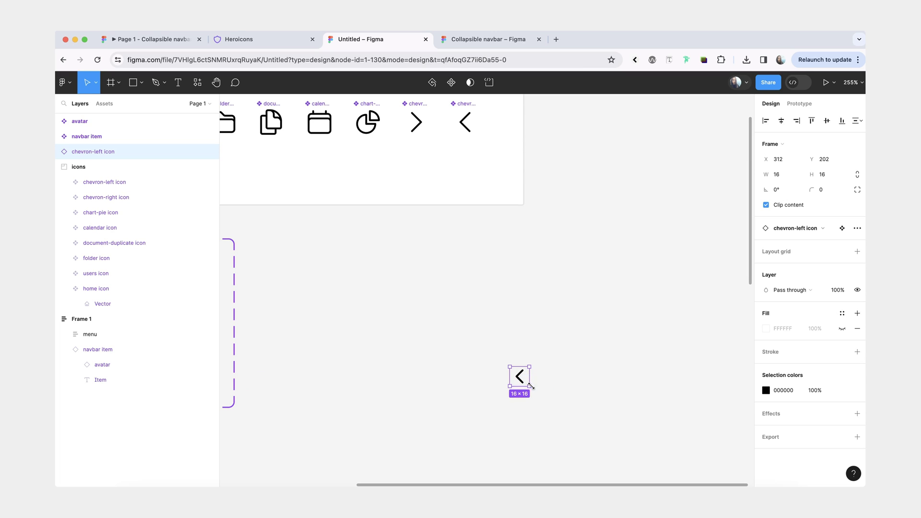
{"action": "left_click", "coordinate": [545, 387]}
{"action": "left_click", "coordinate": [523, 376]}
{"action": "key", "text": "shift+a"}
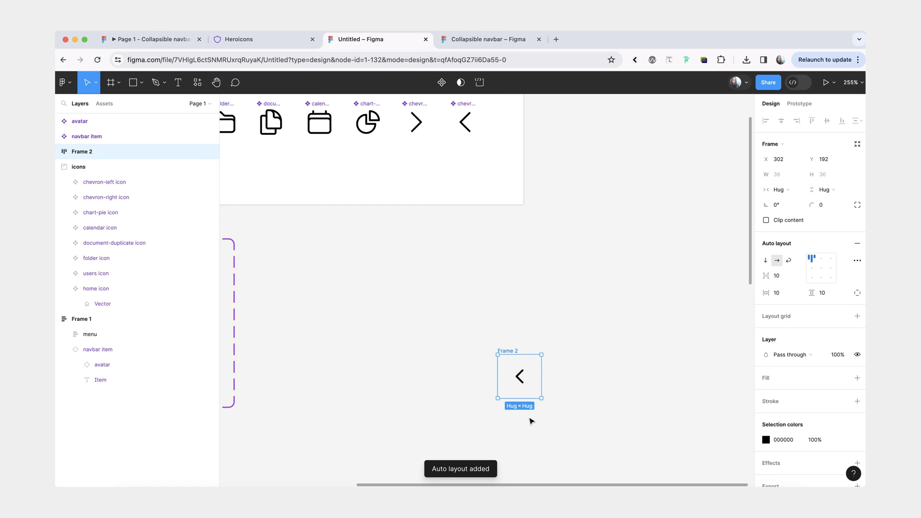
Make the chevron frame a fixed 32×32 with the icon centred
{"action": "left_click", "coordinate": [777, 174]}
{"action": "type", "text": "32"}
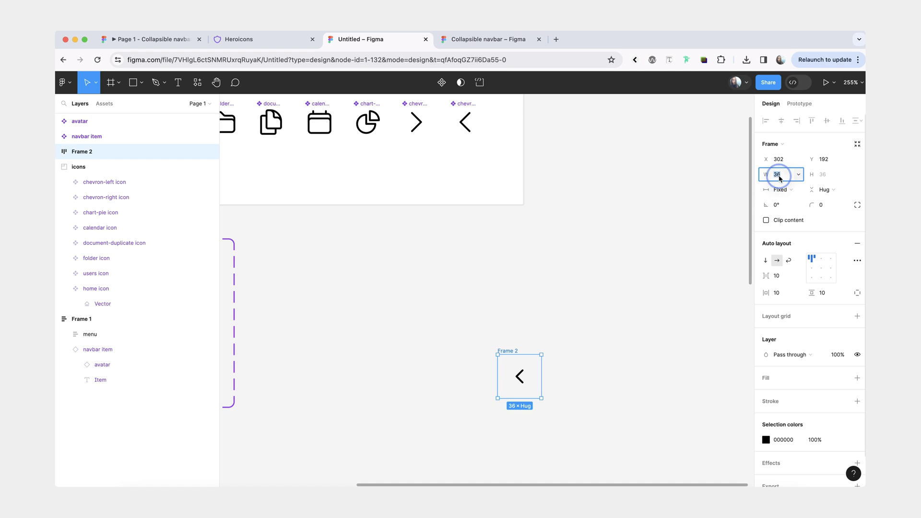
{"action": "key", "text": "Return"}
{"action": "left_click", "coordinate": [834, 189]}
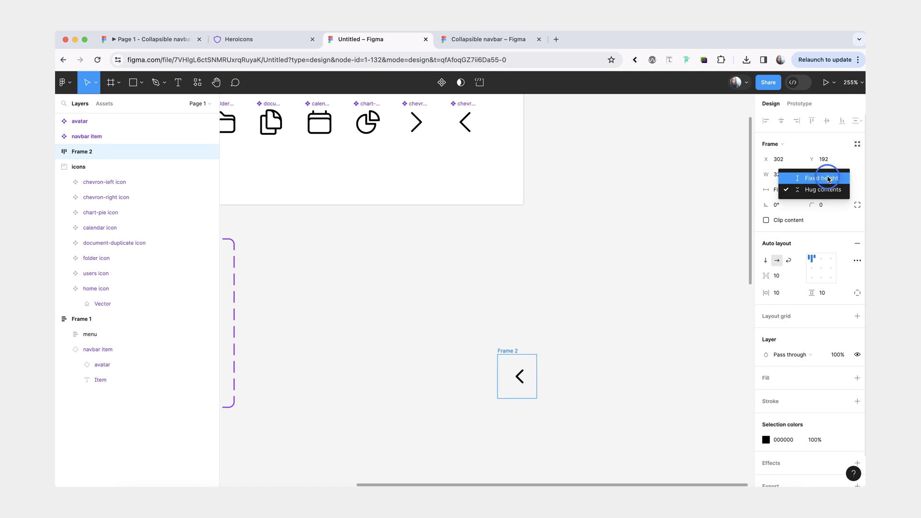
{"action": "left_click", "coordinate": [826, 177]}
{"action": "left_click", "coordinate": [822, 174]}
{"action": "type", "text": "32"}
{"action": "key", "text": "Return"}
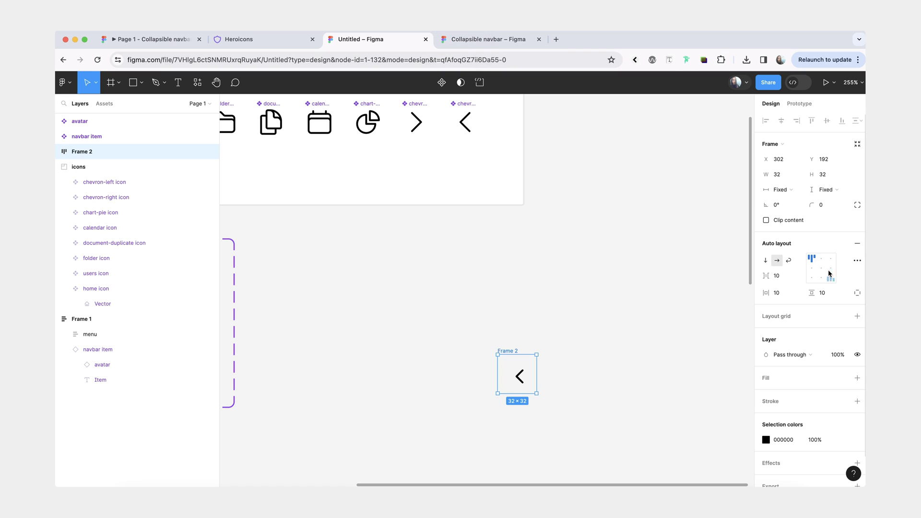
{"action": "left_click", "coordinate": [822, 268]}
Set the frame's horizontal and vertical padding to 0
{"action": "left_click", "coordinate": [776, 294]}
{"action": "type", "text": "0"}
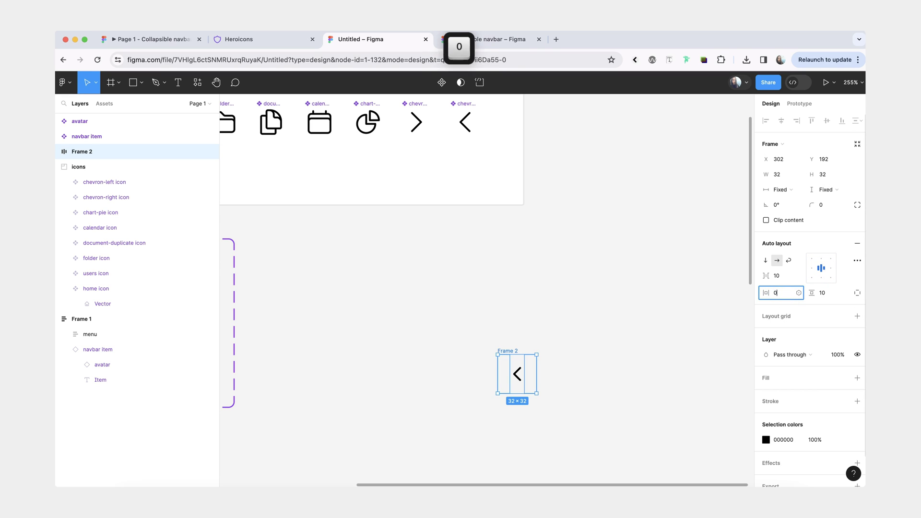
{"action": "key", "text": "Return"}
{"action": "left_click", "coordinate": [831, 296]}
{"action": "type", "text": "0"}
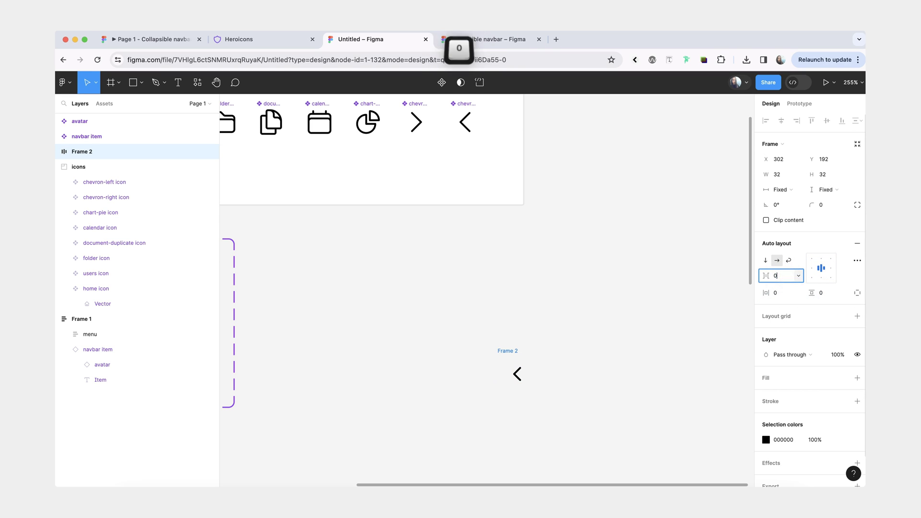
{"action": "key", "text": "Return"}
Colour the chevron slate/500
{"action": "left_click", "coordinate": [503, 328]}
{"action": "left_click", "coordinate": [509, 351]}
{"action": "left_click", "coordinate": [766, 410]}
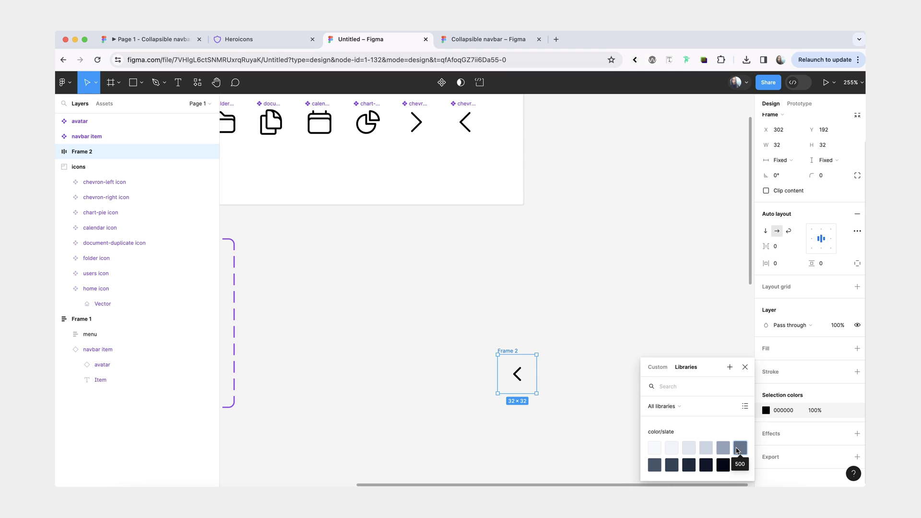
{"action": "left_click", "coordinate": [738, 449]}
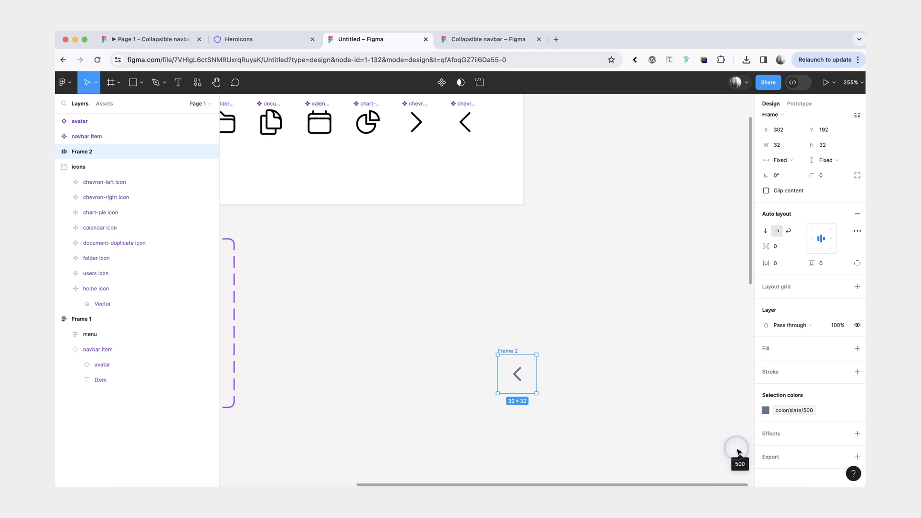
Rename Frame 2 'icon button' and set its corner radius to the base variable (4)
{"action": "double_click", "coordinate": [510, 352]}
{"action": "type", "text": "icon "}
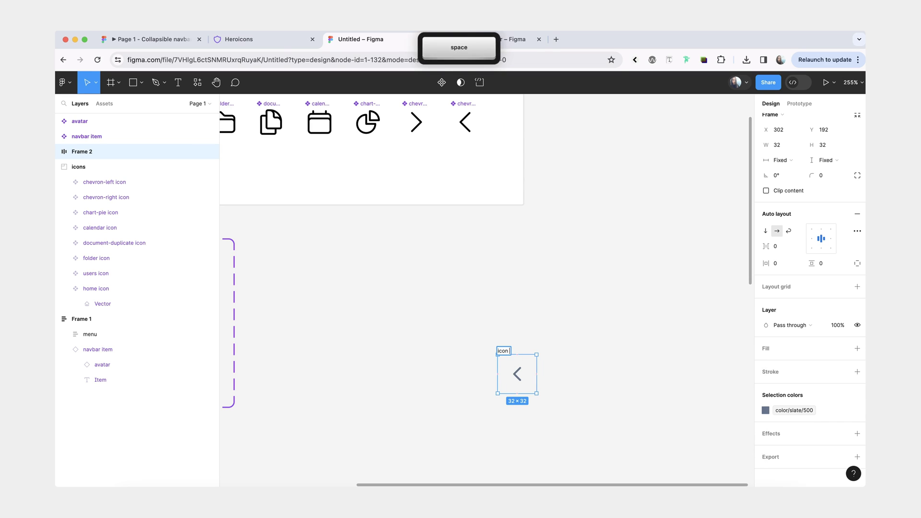
{"action": "type", "text": "button"}
{"action": "key", "text": "Return"}
{"action": "left_click", "coordinate": [510, 344]}
{"action": "left_click", "coordinate": [512, 353]}
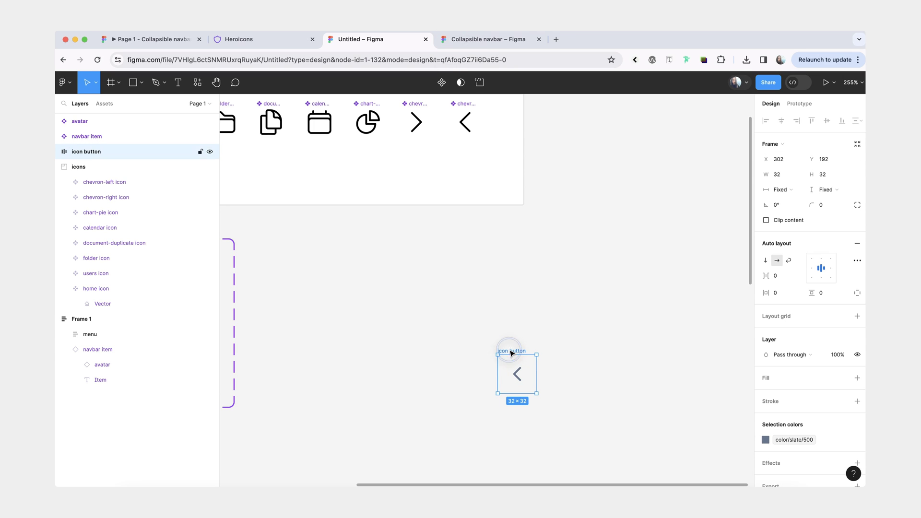
{"action": "left_click", "coordinate": [844, 205]}
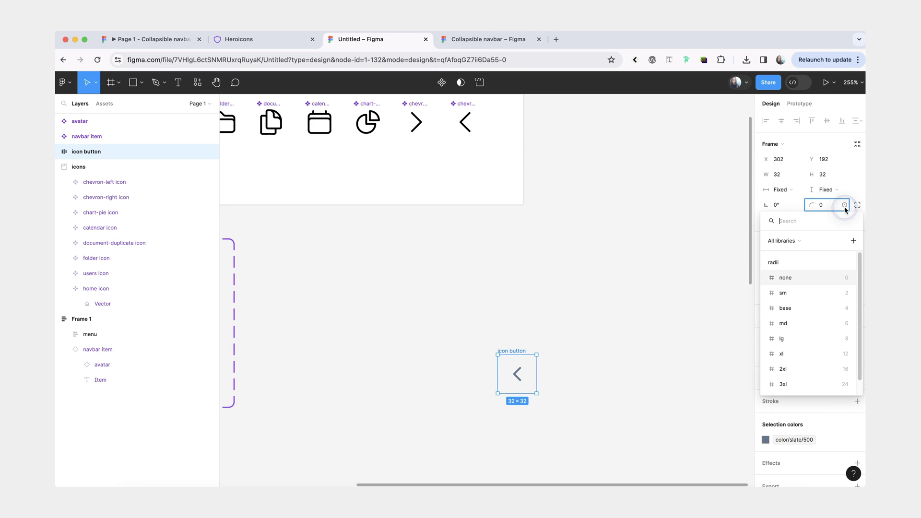
{"action": "left_click", "coordinate": [791, 309]}
{"action": "scroll", "coordinate": [669, 315], "scroll_direction": "down", "scroll_amount": 3}
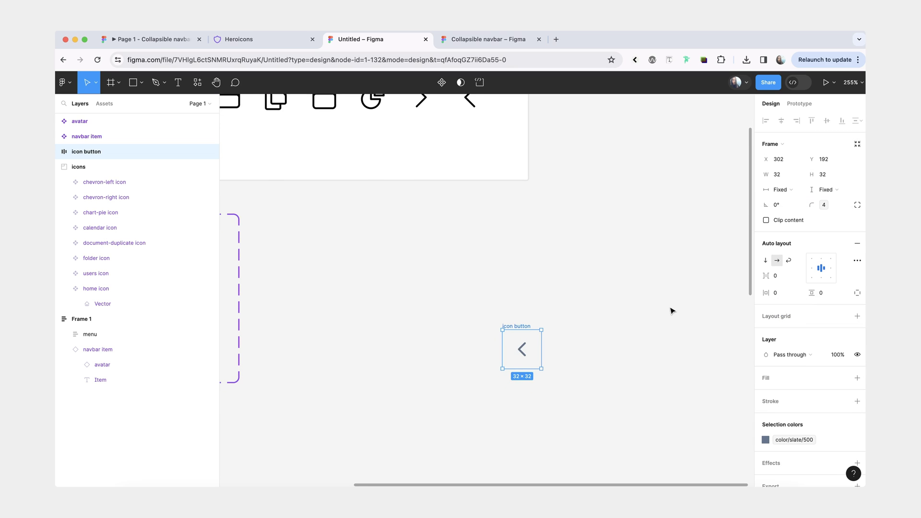
Make the icon button a component with a second variant filled color/slate/100
{"action": "key", "text": "super+alt+k"}
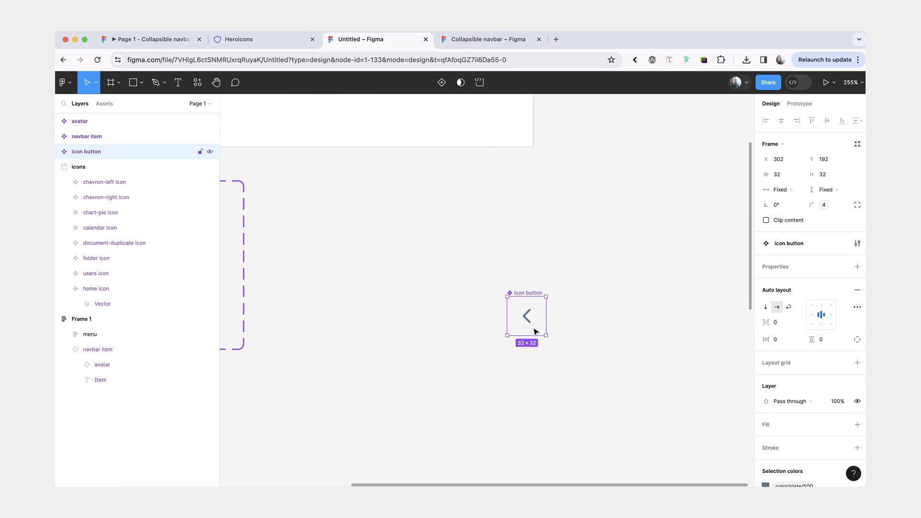
{"action": "left_click", "coordinate": [441, 82]}
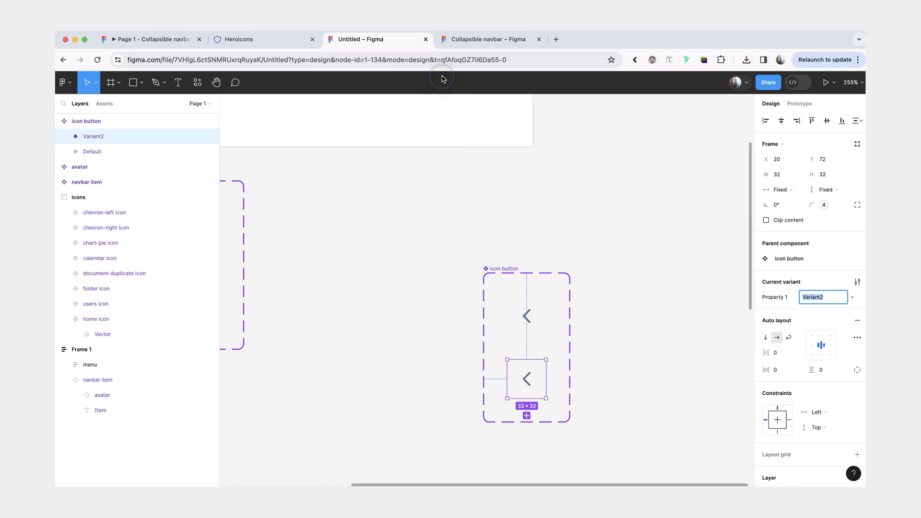
{"action": "scroll", "coordinate": [827, 419], "scroll_direction": "down", "scroll_amount": 5}
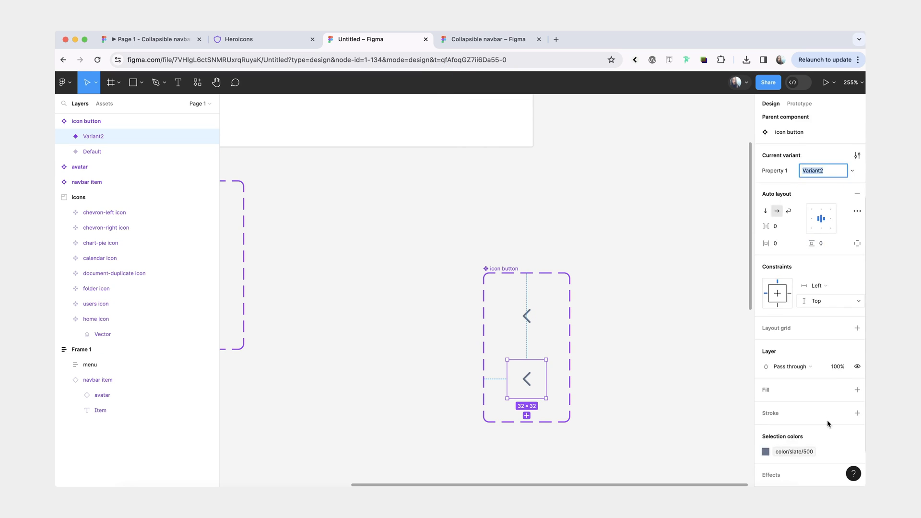
{"action": "left_click", "coordinate": [840, 369]}
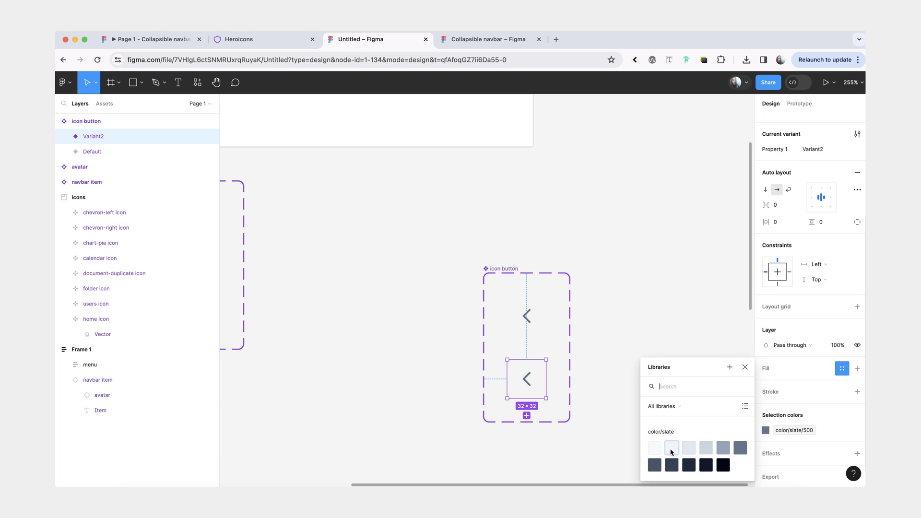
{"action": "left_click", "coordinate": [672, 450]}
Rename Property 1 to Hovered, with values no for the default variant and yes for the other
{"action": "left_click", "coordinate": [516, 265]}
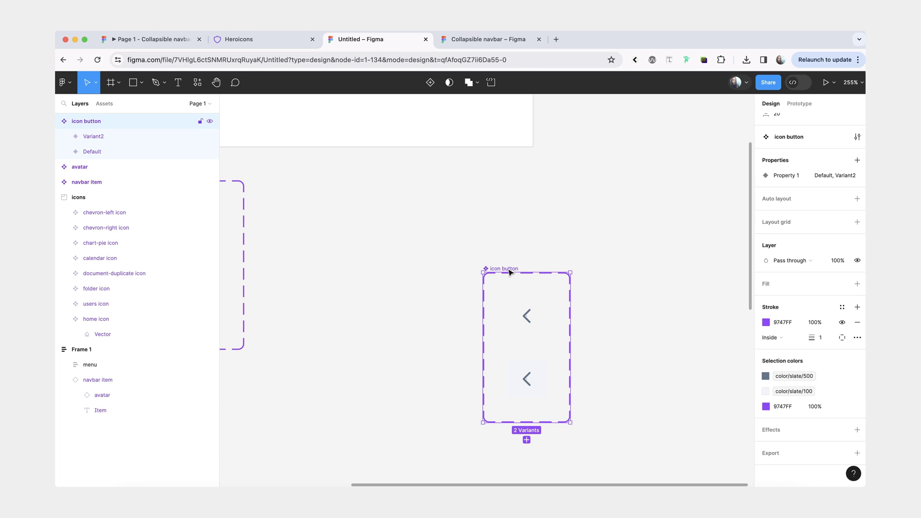
{"action": "double_click", "coordinate": [782, 268]}
{"action": "type", "text": "Hovere"}
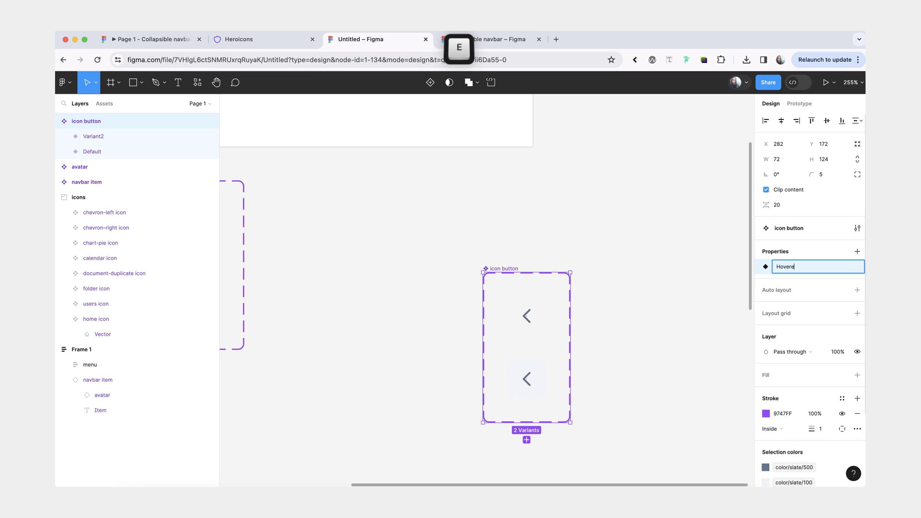
{"action": "type", "text": "d"}
{"action": "key", "text": "Return"}
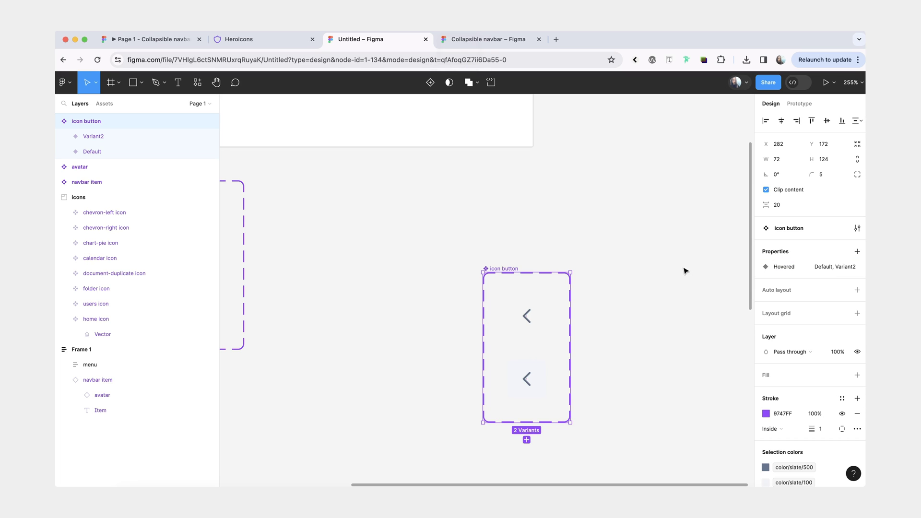
{"action": "left_click", "coordinate": [526, 330]}
{"action": "type", "text": "no"}
{"action": "key", "text": "Return"}
{"action": "key", "text": "Tab"}
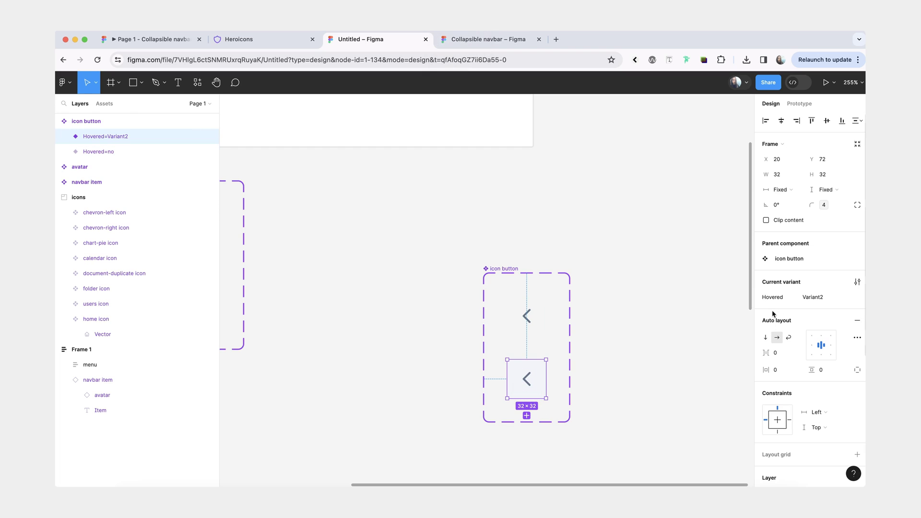
{"action": "type", "text": "yes"}
{"action": "key", "text": "Return"}
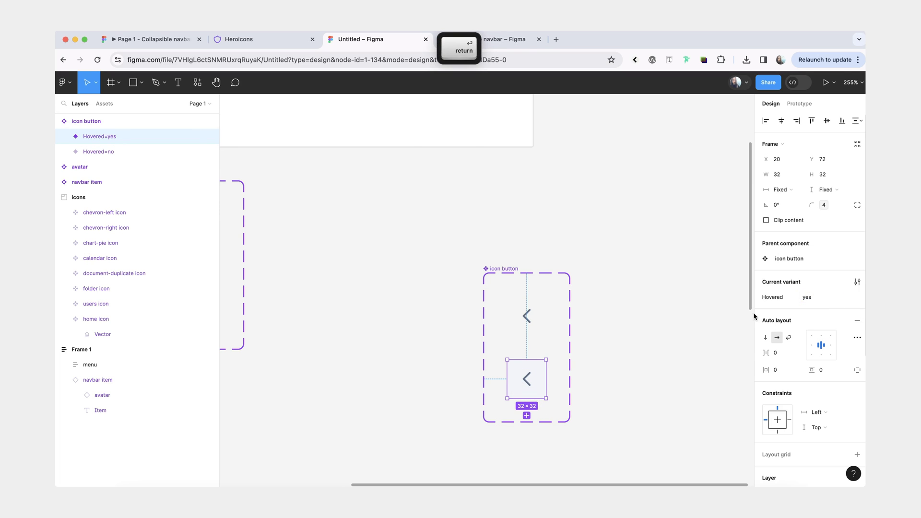
{"action": "key", "text": "Escape"}
Alt-drag an icon button instance out of the variant set onto the canvas
{"action": "scroll", "coordinate": [255, 146], "scroll_direction": "down", "scroll_amount": 5}
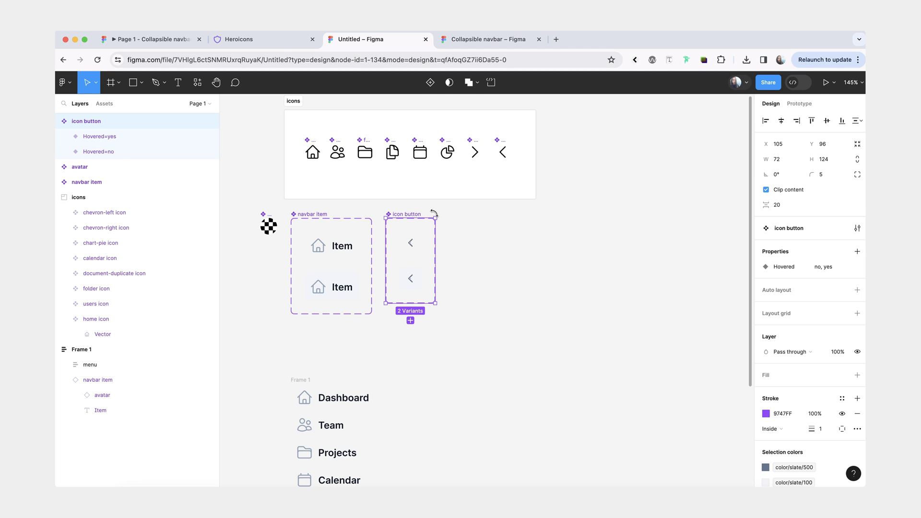
{"action": "left_click", "coordinate": [411, 241]}
{"action": "left_click_drag", "start_coordinate": [411, 242], "coordinate": [579, 348]}
{"action": "scroll", "coordinate": [500, 350], "scroll_direction": "up", "scroll_amount": 3}
{"action": "left_click", "coordinate": [579, 349]}
{"action": "scroll", "coordinate": [580, 349], "scroll_direction": "down", "scroll_amount": 1}
{"action": "left_click", "coordinate": [142, 83]}
Draw a star left of the chevron with 7 points, corner radius 8 and 32×32 size
{"action": "left_click", "coordinate": [160, 164]}
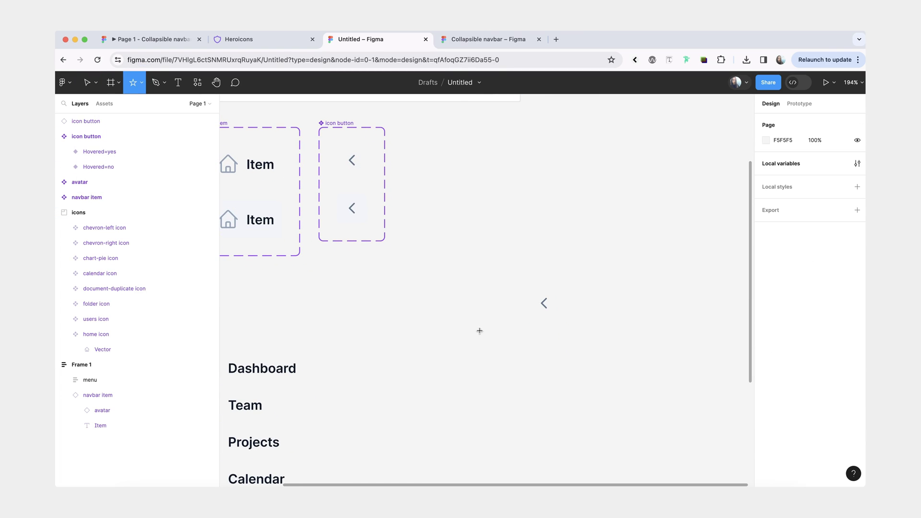
{"action": "left_click", "coordinate": [464, 331]}
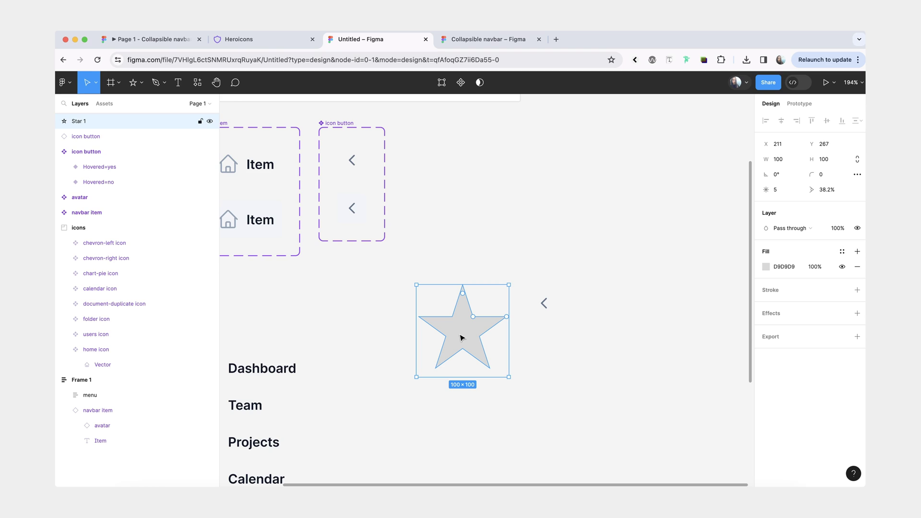
{"action": "left_click", "coordinate": [786, 194]}
{"action": "type", "text": "7"}
{"action": "key", "text": "Return"}
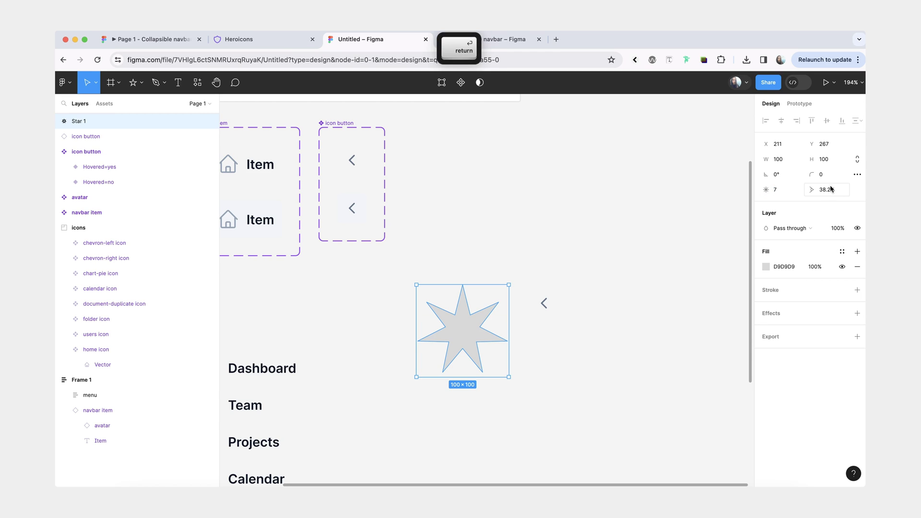
{"action": "left_click", "coordinate": [832, 189]}
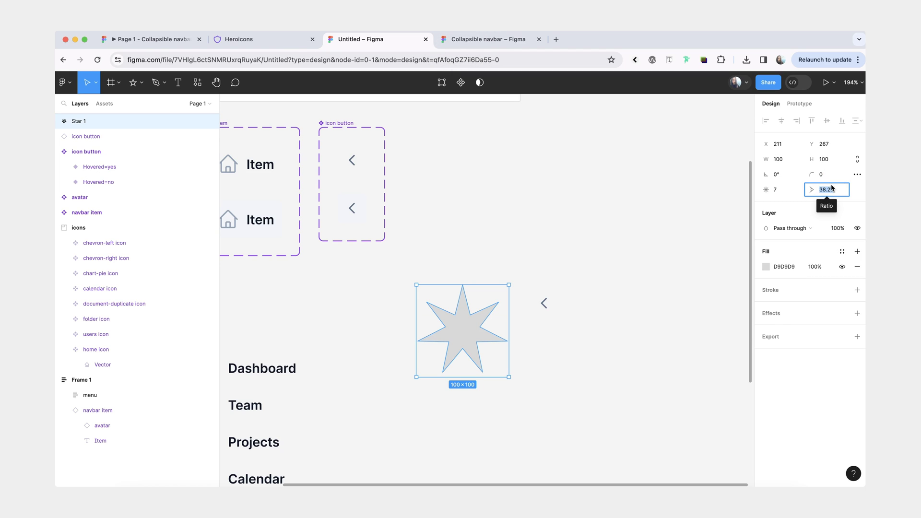
{"action": "left_click", "coordinate": [821, 174]}
{"action": "type", "text": "8"}
{"action": "key", "text": "Return"}
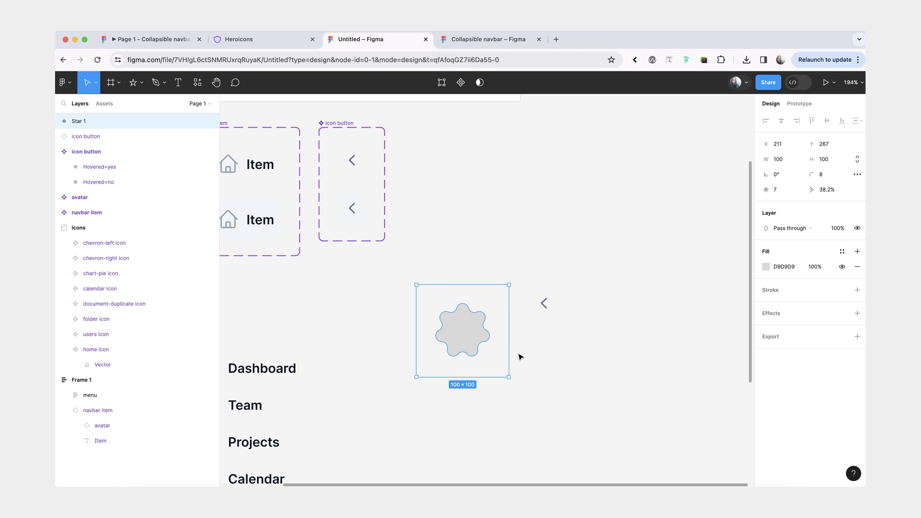
{"action": "left_click", "coordinate": [791, 156]}
{"action": "type", "text": "32"}
{"action": "key", "text": "Return"}
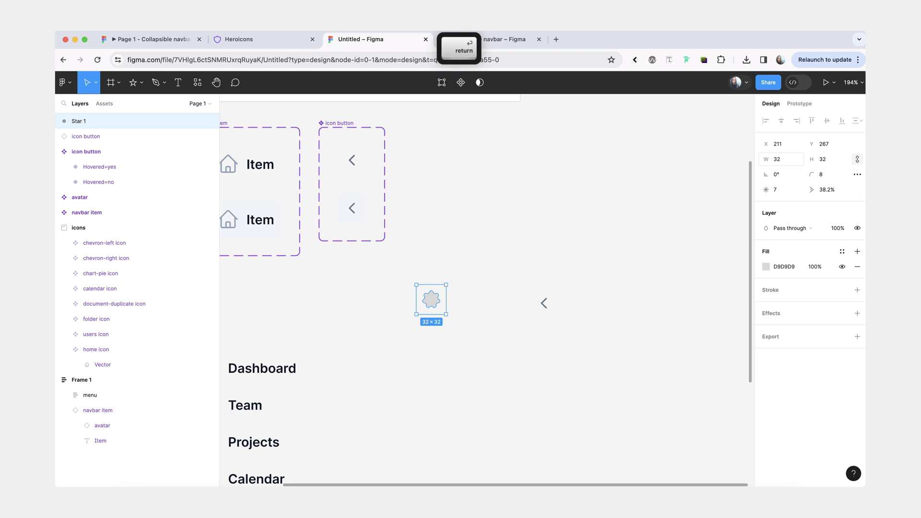
Fill the star with color/slate/300 and rotate it about -15 degrees
{"action": "scroll", "coordinate": [431, 307], "scroll_direction": "up", "scroll_amount": 5}
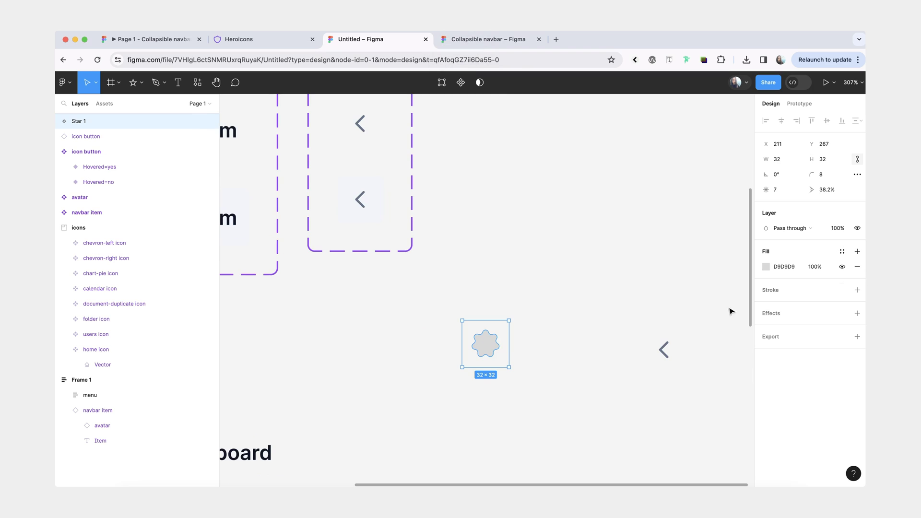
{"action": "left_click", "coordinate": [842, 252]}
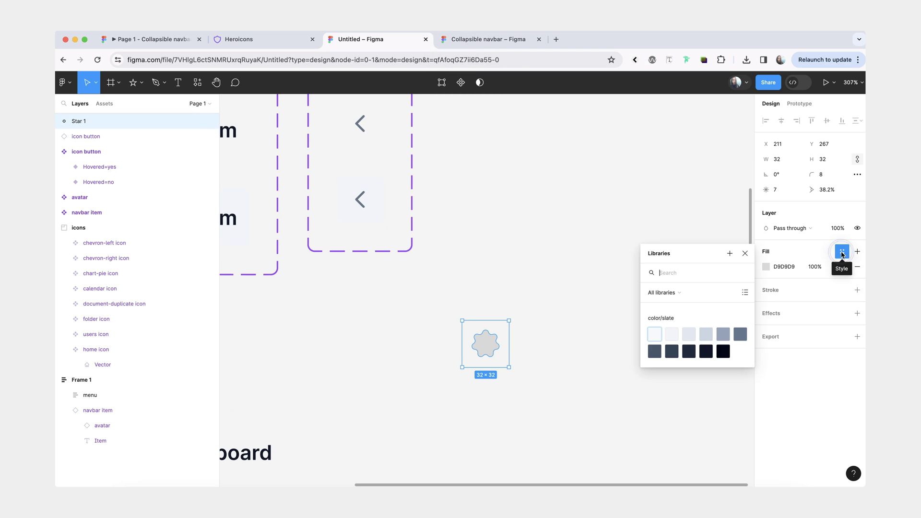
{"action": "left_click", "coordinate": [711, 334]}
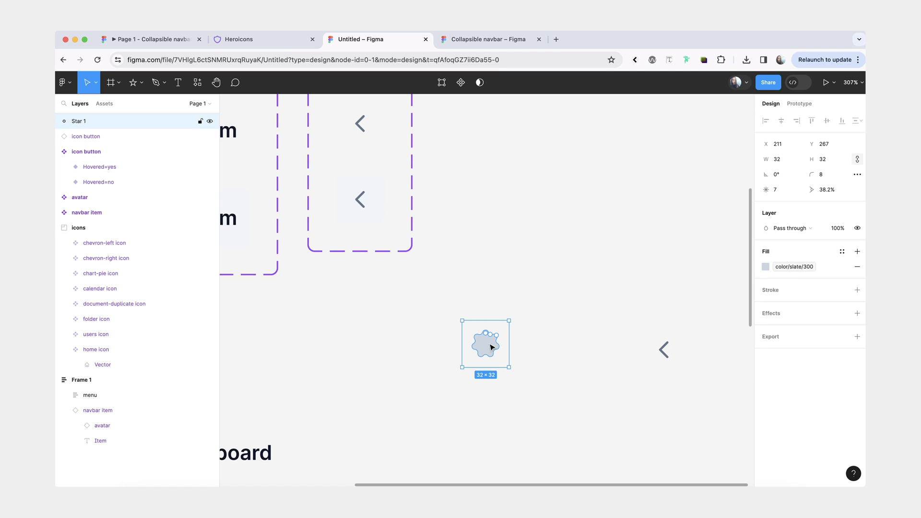
{"action": "left_click_drag", "start_coordinate": [516, 370], "coordinate": [509, 379]}
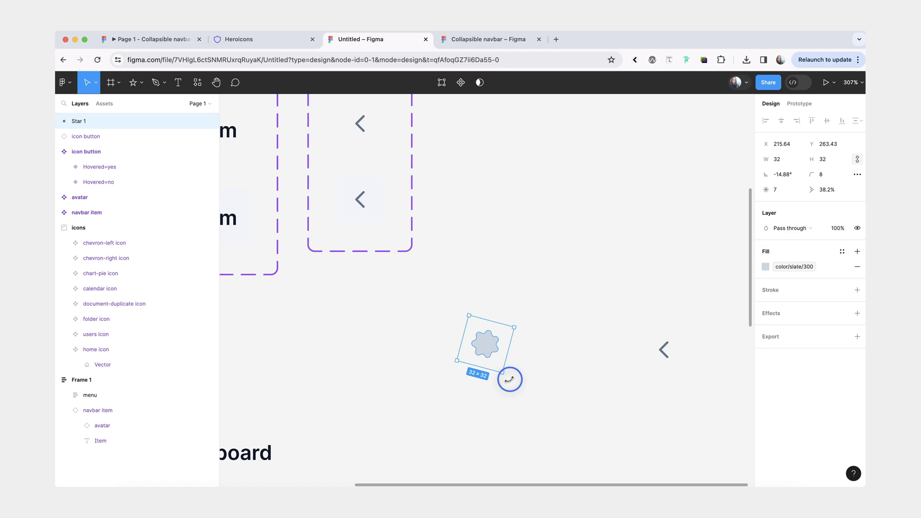
Flatten the star into a vector and move it closer to the chevron
{"action": "right_click", "coordinate": [487, 339]}
{"action": "left_click", "coordinate": [507, 340]}
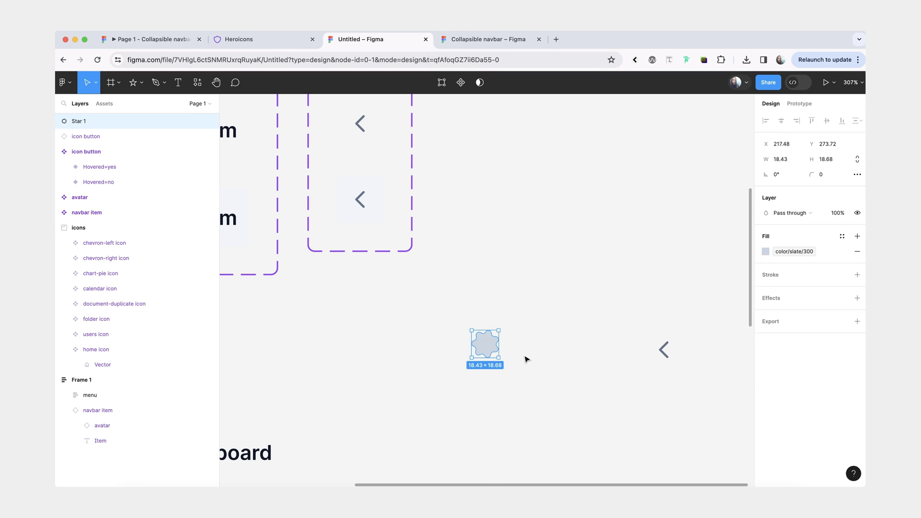
{"action": "left_click", "coordinate": [524, 358]}
{"action": "left_click_drag", "start_coordinate": [497, 345], "coordinate": [542, 378]}
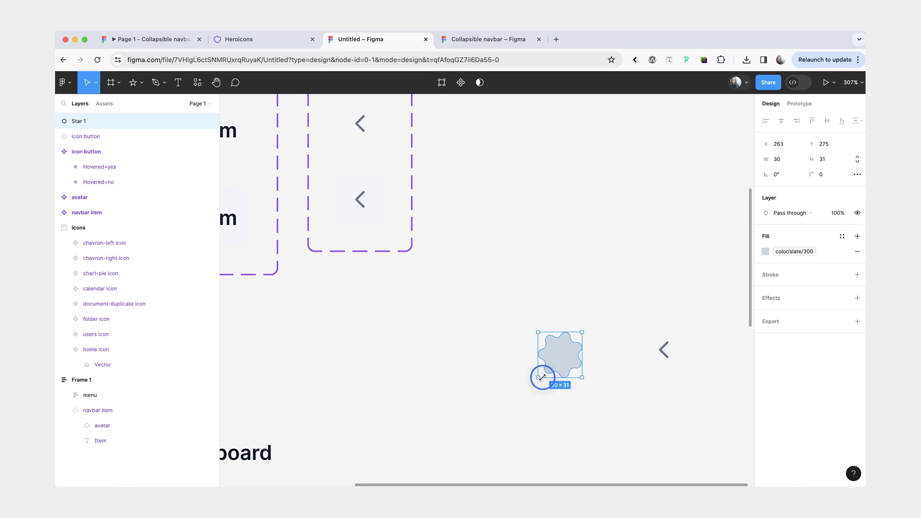
{"action": "key", "text": "Escape"}
{"action": "scroll", "coordinate": [518, 355], "scroll_direction": "down", "scroll_amount": 3}
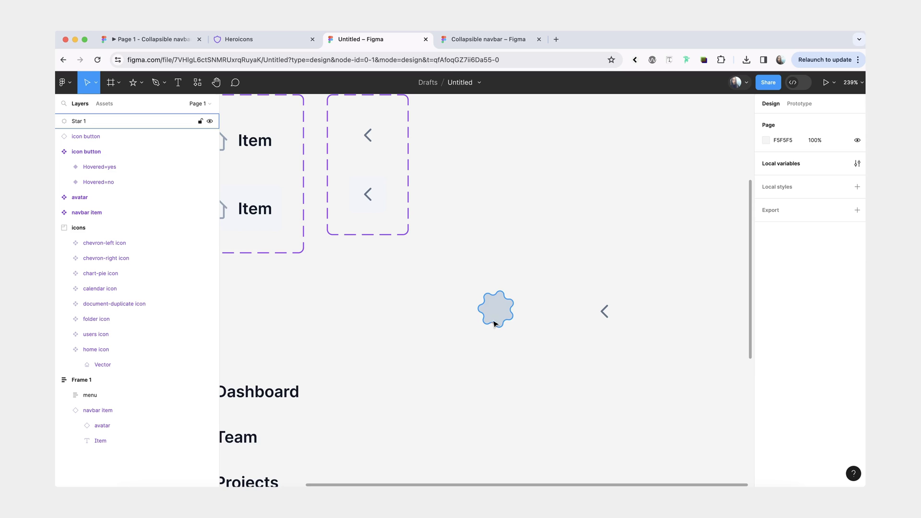
Wrap the star and chevron in auto-layout Frame 2, vertically centred with Auto gap
{"action": "left_click", "coordinate": [495, 325]}
{"action": "left_click", "coordinate": [617, 315], "text": "shift"}
{"action": "key", "text": "shift+a"}
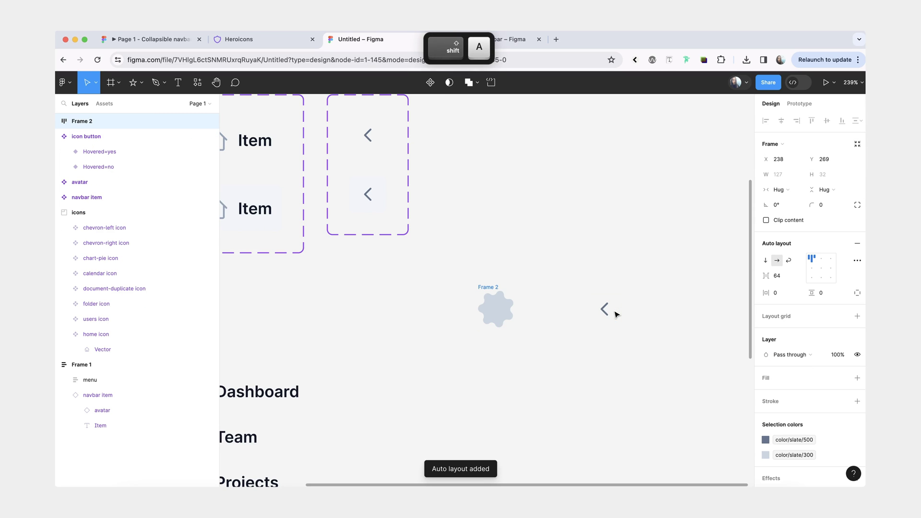
{"action": "left_click", "coordinate": [812, 268]}
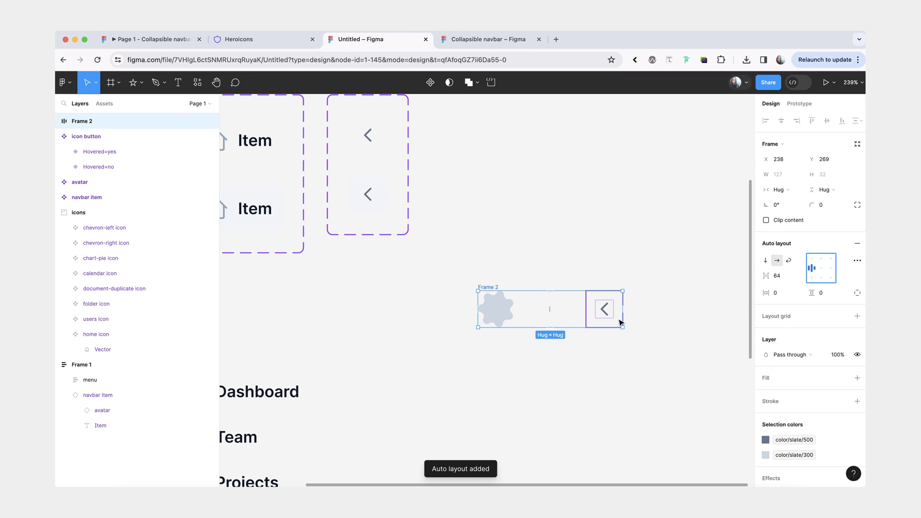
{"action": "scroll", "coordinate": [679, 319], "scroll_direction": "left", "scroll_amount": 1}
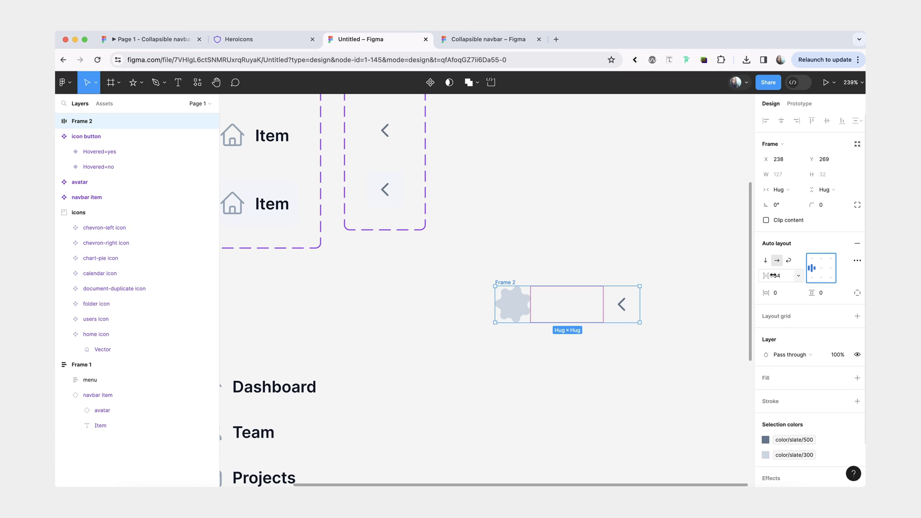
{"action": "left_click", "coordinate": [799, 276]}
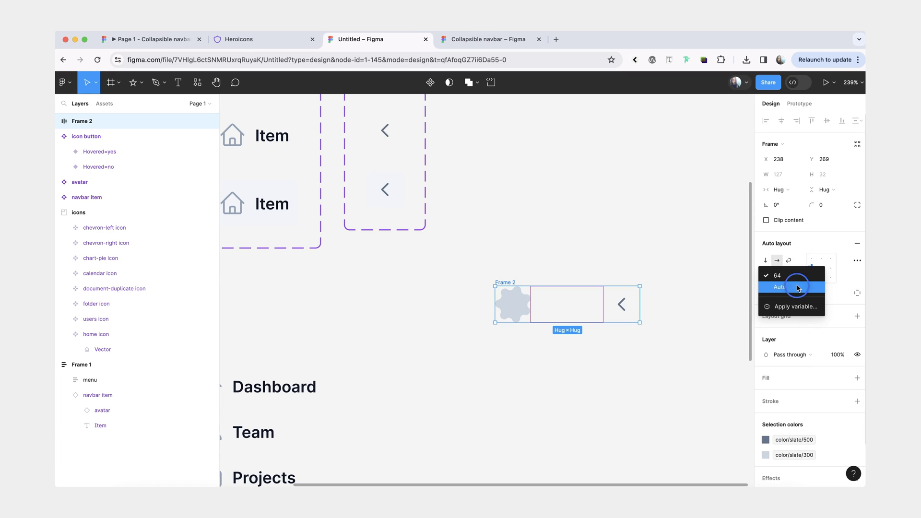
{"action": "left_click", "coordinate": [798, 288]}
Widen Frame 2 to 150 from its left edge, pushing the star and chevron apart
{"action": "left_click", "coordinate": [657, 301]}
{"action": "left_click", "coordinate": [621, 304]}
{"action": "left_click", "coordinate": [551, 257]}
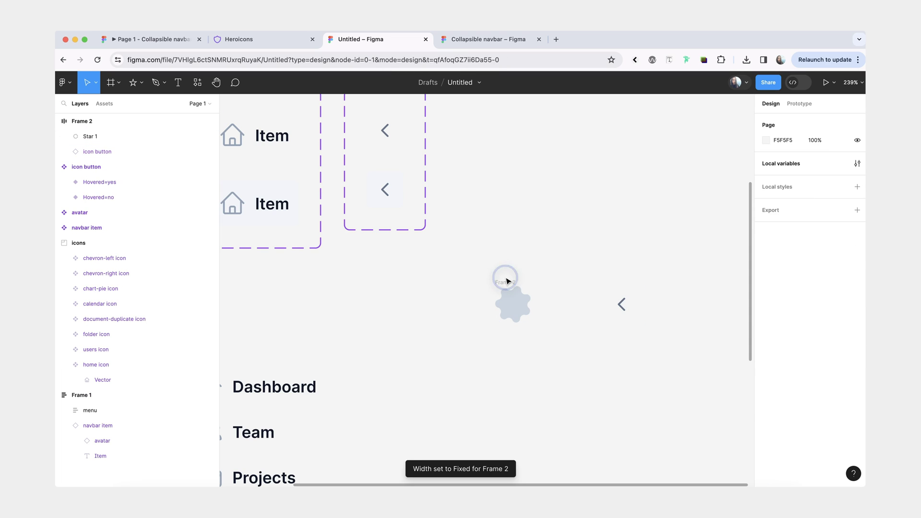
{"action": "left_click_drag", "start_coordinate": [508, 281], "coordinate": [482, 281]}
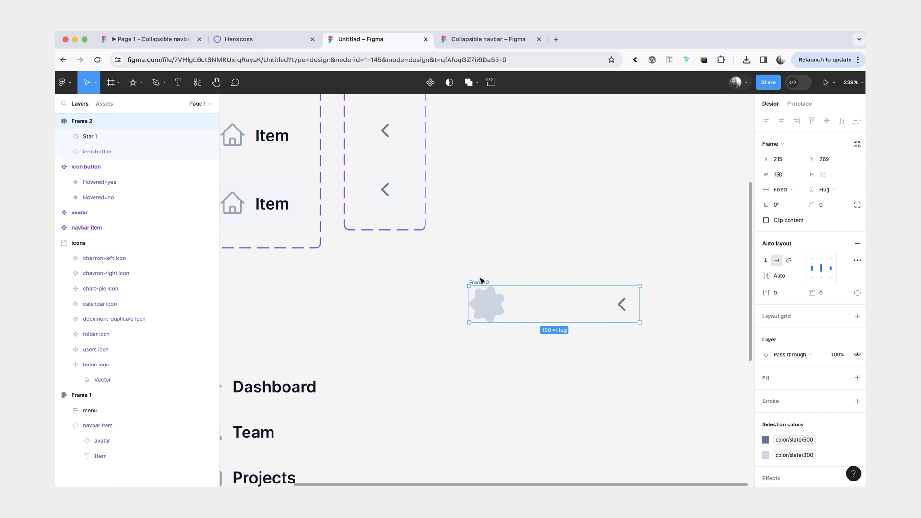
{"action": "left_click", "coordinate": [486, 308]}
{"action": "left_click", "coordinate": [636, 307]}
{"action": "left_click", "coordinate": [665, 308]}
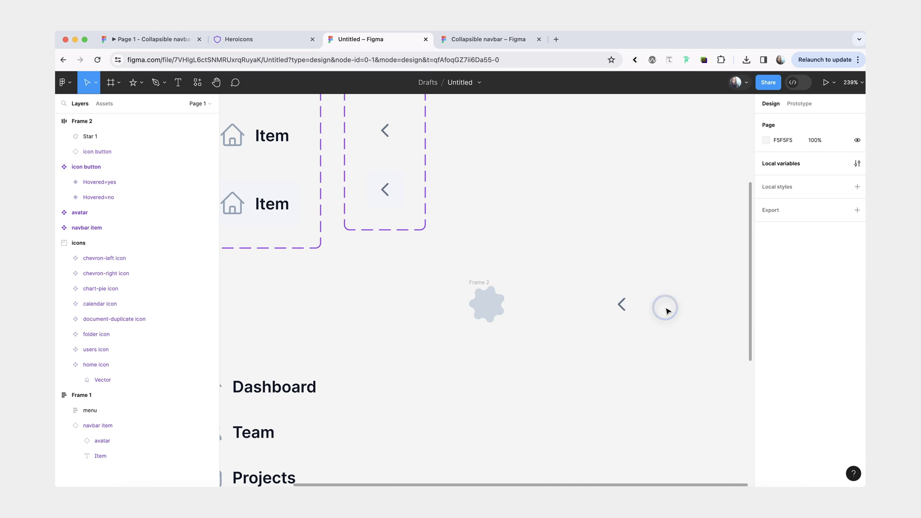
{"action": "scroll", "coordinate": [397, 301], "scroll_direction": "down", "scroll_amount": 5}
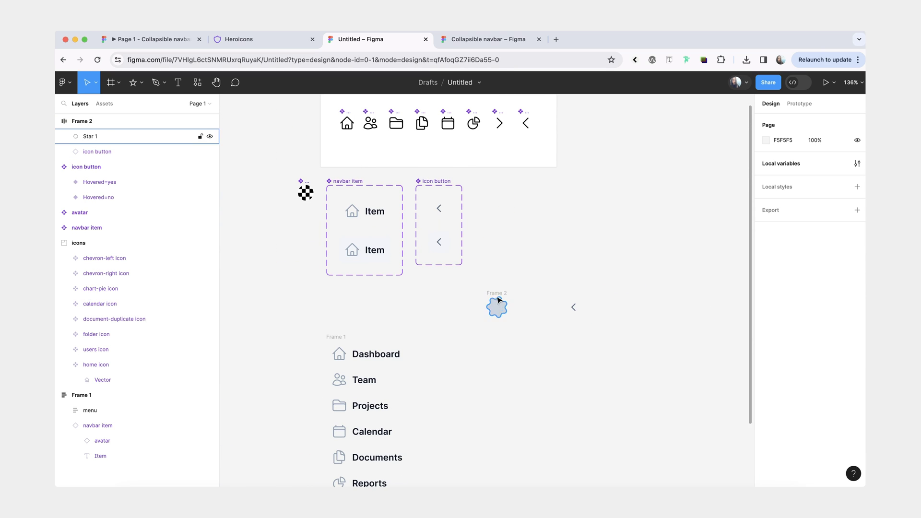
{"action": "left_click", "coordinate": [499, 300]}
{"action": "scroll", "coordinate": [499, 293], "scroll_direction": "down", "scroll_amount": 3}
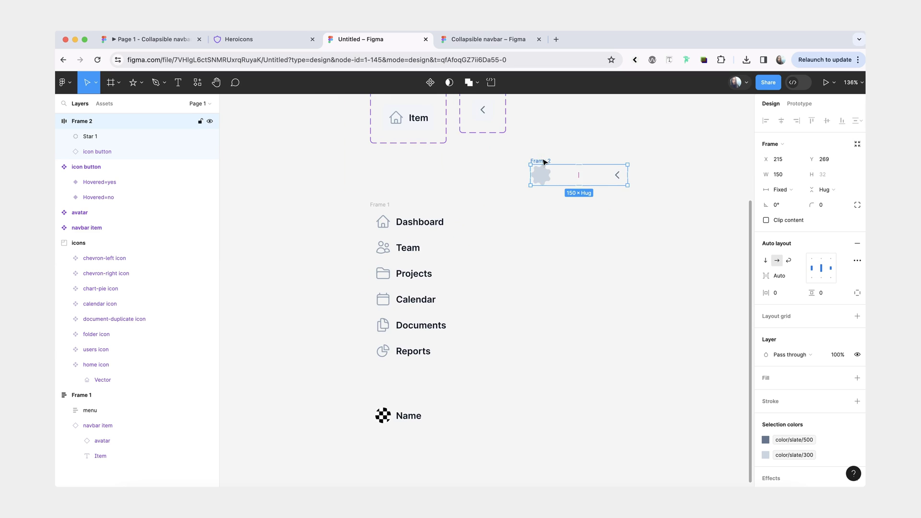
Move Frame 2 to the top of Frame 1 and set its width to Fill container
{"action": "left_click_drag", "start_coordinate": [543, 162], "coordinate": [398, 369]}
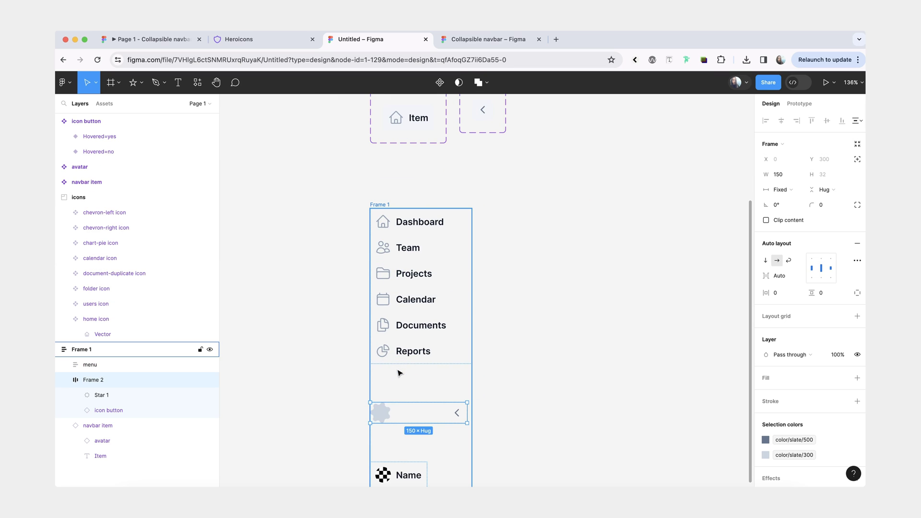
{"action": "key", "text": "Up"}
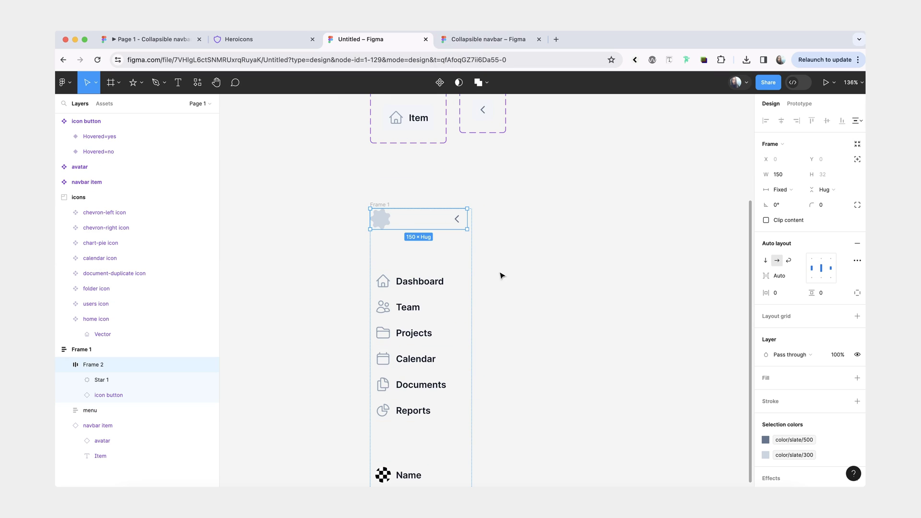
{"action": "scroll", "coordinate": [459, 296], "scroll_direction": "up", "scroll_amount": 2}
{"action": "scroll", "coordinate": [459, 297], "scroll_direction": "left", "scroll_amount": 2}
{"action": "left_click", "coordinate": [780, 189]}
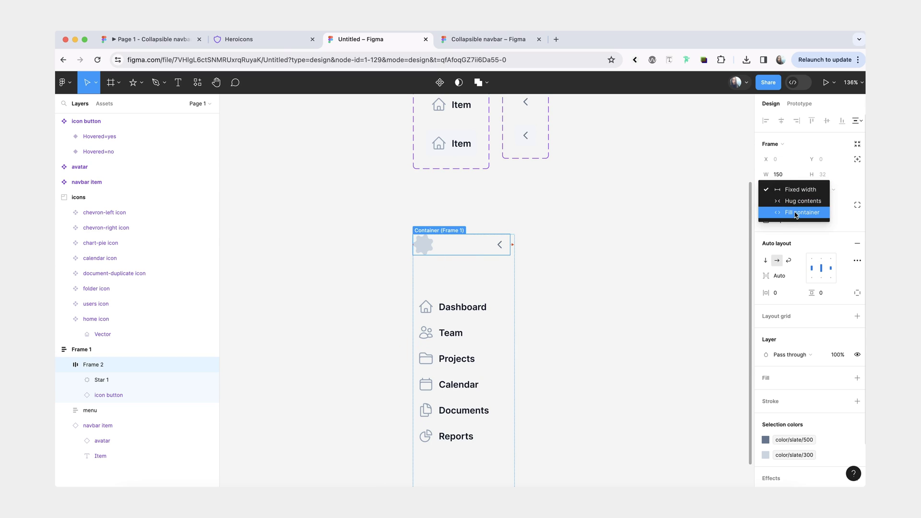
{"action": "left_click", "coordinate": [794, 214]}
{"action": "scroll", "coordinate": [556, 268], "scroll_direction": "down", "scroll_amount": 3}
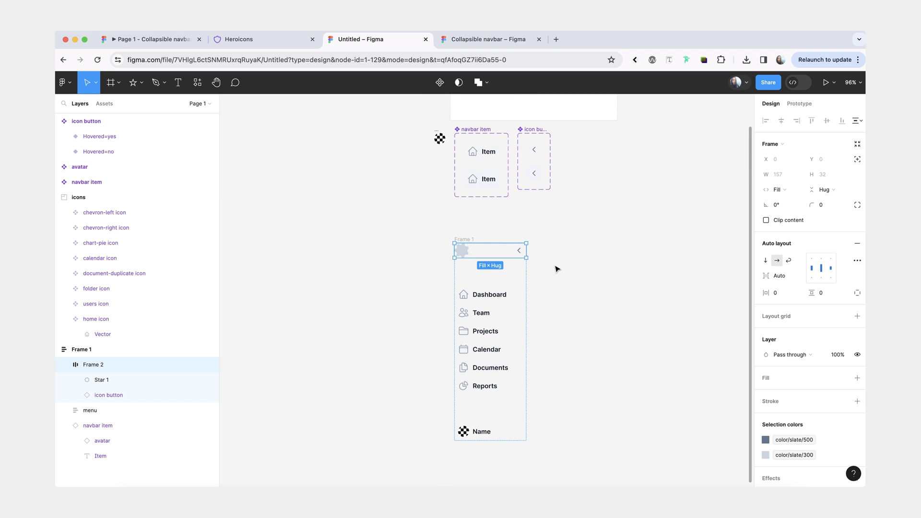
{"action": "scroll", "coordinate": [559, 290], "scroll_direction": "up", "scroll_amount": 3}
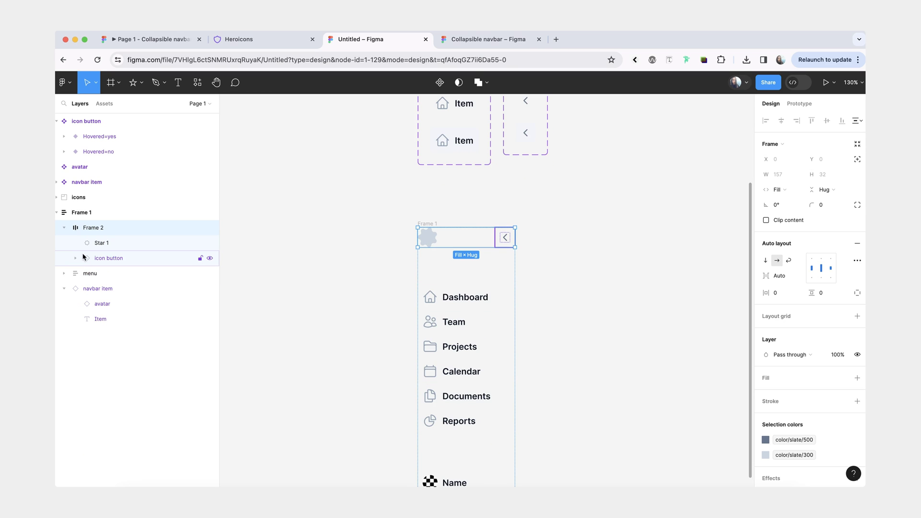
Rename Frame 2 to 'header' and Star 1 to 'logo' in Layers
{"action": "left_click", "coordinate": [103, 247]}
{"action": "left_click", "coordinate": [93, 230]}
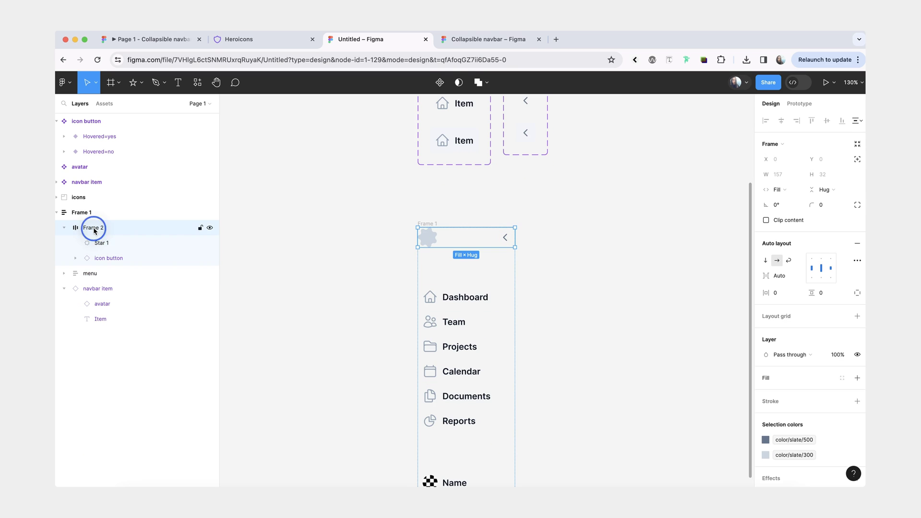
{"action": "double_click", "coordinate": [94, 229]}
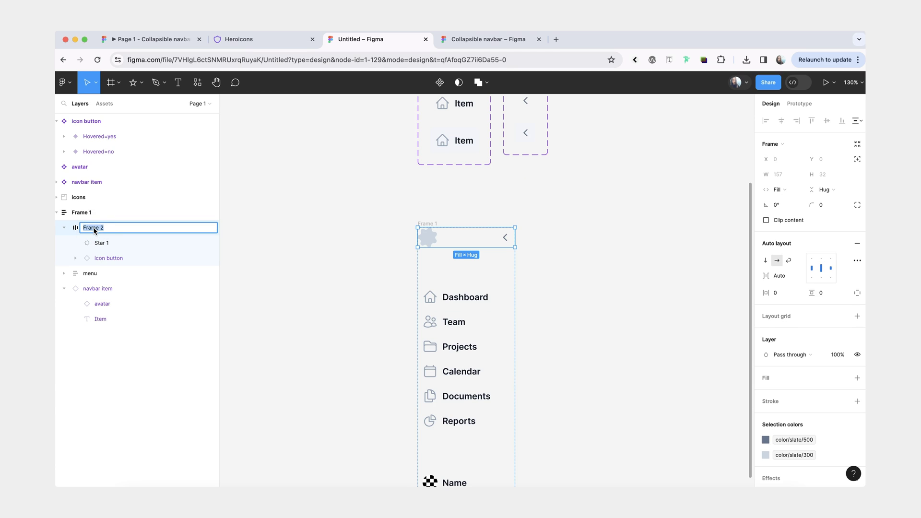
{"action": "type", "text": "header"}
{"action": "key", "text": "Return"}
{"action": "left_click", "coordinate": [102, 242]}
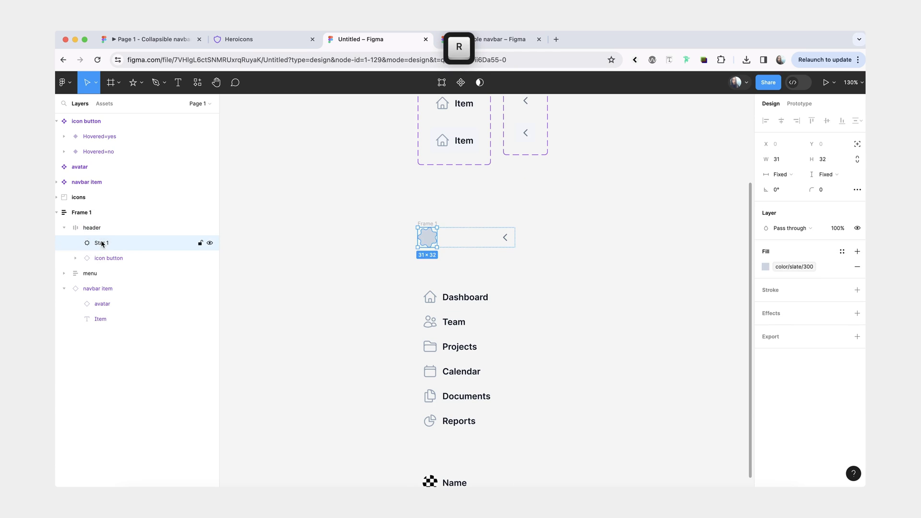
{"action": "double_click", "coordinate": [102, 244]}
{"action": "type", "text": "logo"}
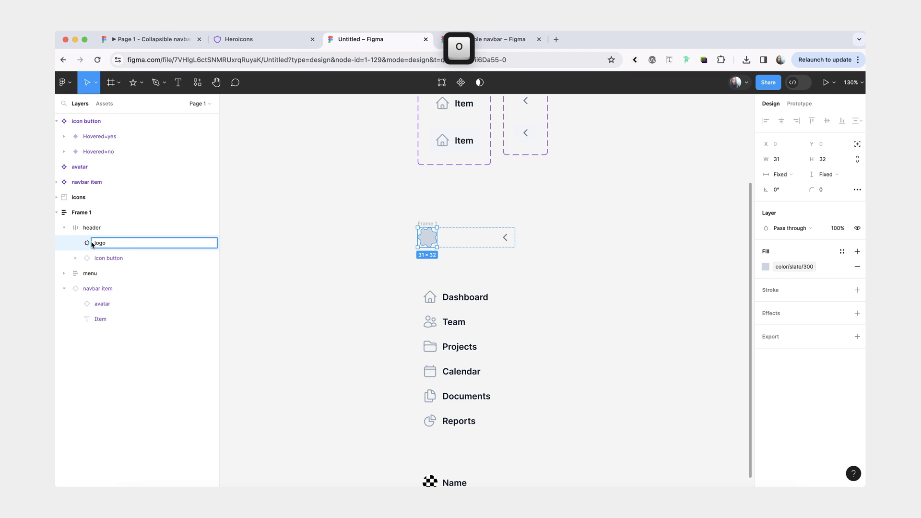
{"action": "key", "text": "Return"}
{"action": "left_click", "coordinate": [92, 273]}
Set the Name navbar item's width to Fill container
{"action": "scroll", "coordinate": [304, 281], "scroll_direction": "down", "scroll_amount": 4}
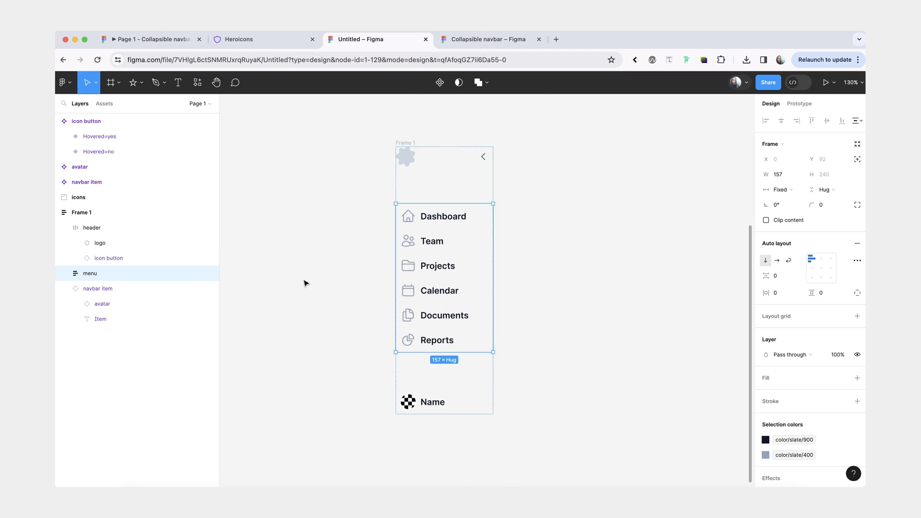
{"action": "left_click", "coordinate": [418, 391]}
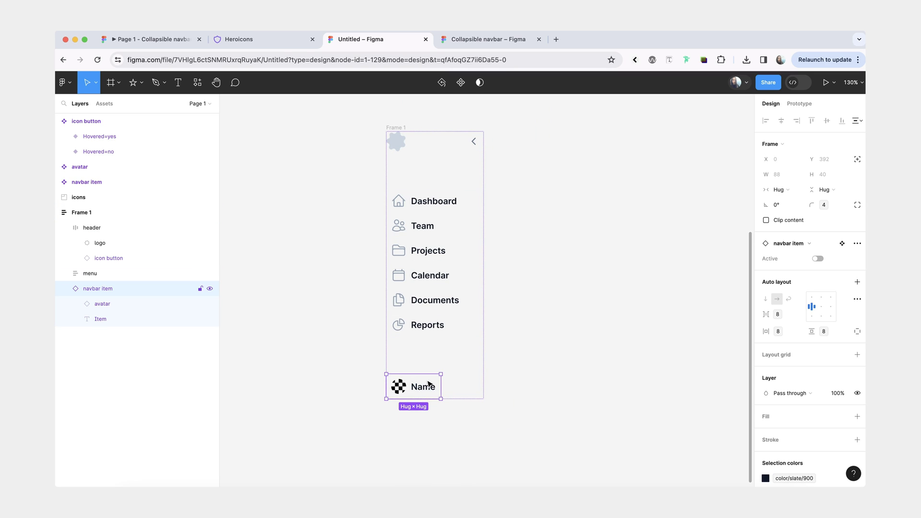
{"action": "left_click", "coordinate": [779, 190]}
{"action": "left_click", "coordinate": [798, 202]}
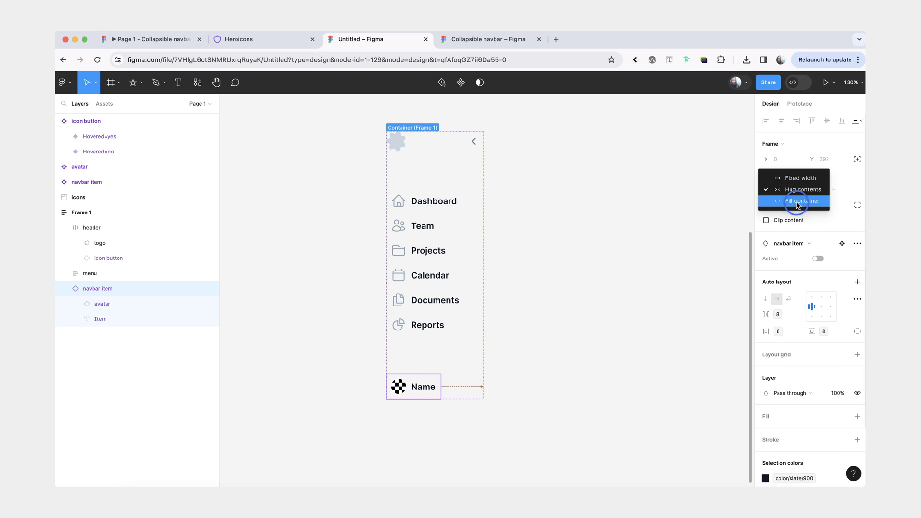
Wrap the header and menu in a new auto-layout frame with spacing 10
{"action": "left_click", "coordinate": [488, 226]}
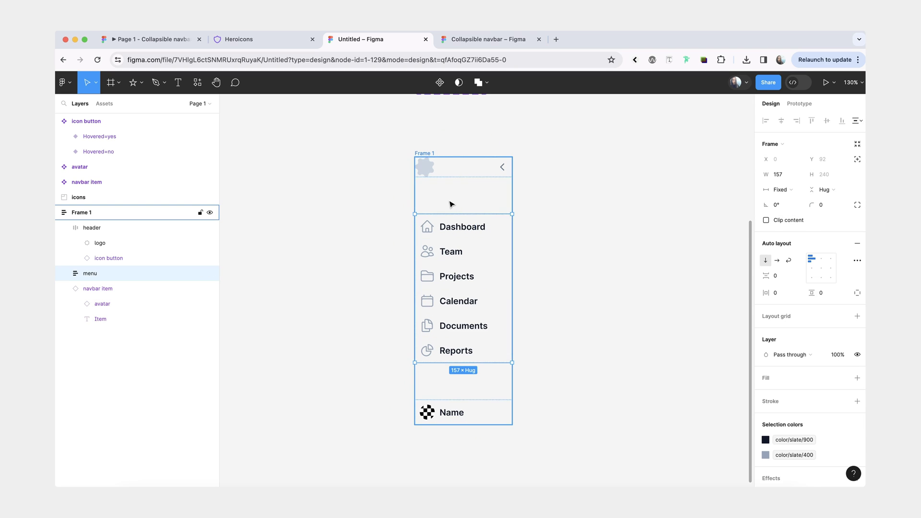
{"action": "left_click", "coordinate": [468, 236]}
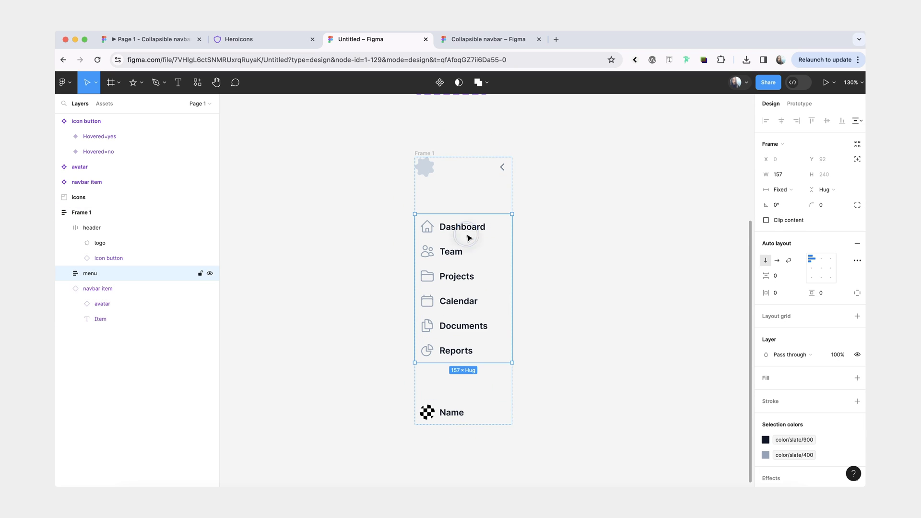
{"action": "left_click", "coordinate": [471, 183], "text": "shift"}
{"action": "key", "text": "shift+a"}
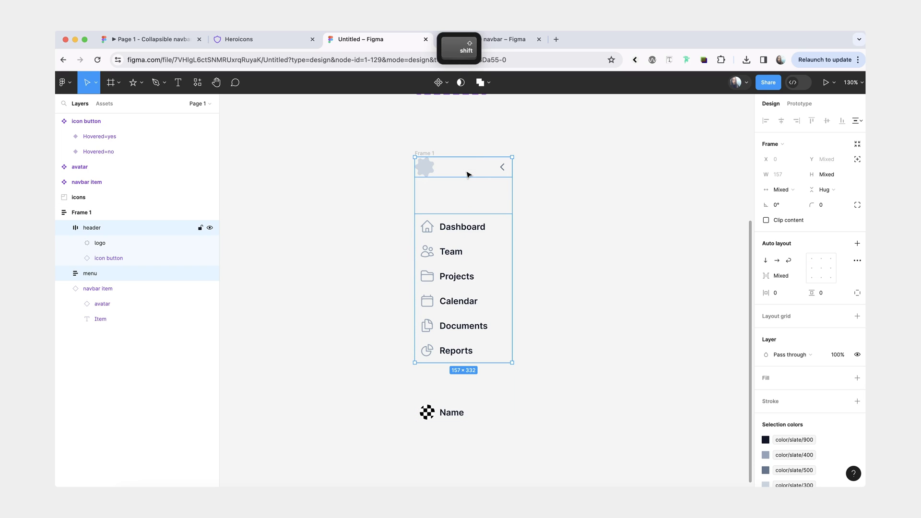
{"action": "left_click", "coordinate": [798, 276]}
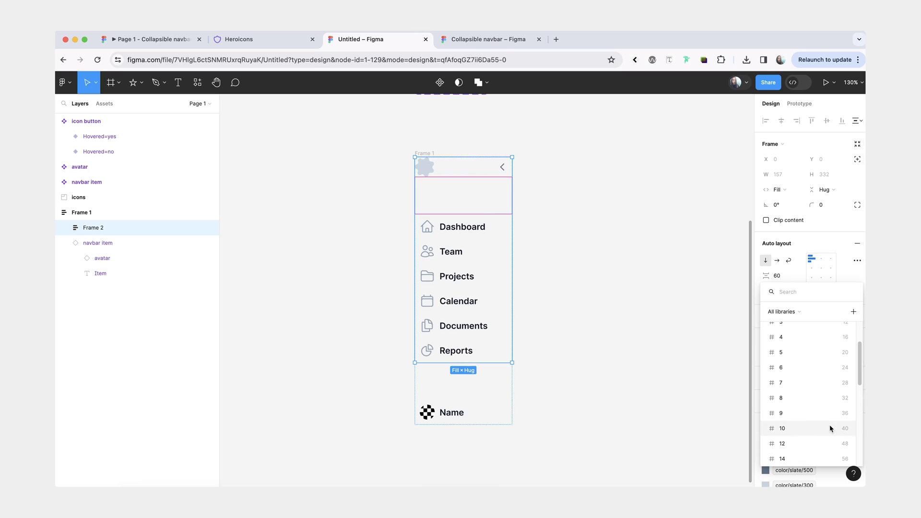
{"action": "left_click", "coordinate": [811, 428]}
{"action": "left_click", "coordinate": [684, 296]}
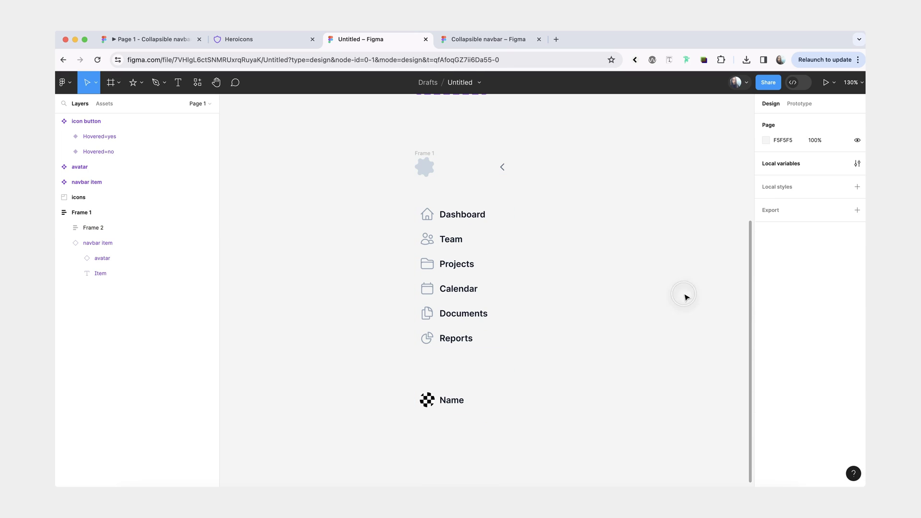
Drag Frame 1's bottom edge down to make it taller
{"action": "left_click", "coordinate": [502, 369]}
{"action": "scroll", "coordinate": [501, 370], "scroll_direction": "down", "scroll_amount": 3}
{"action": "scroll", "coordinate": [502, 369], "scroll_direction": "right", "scroll_amount": 1}
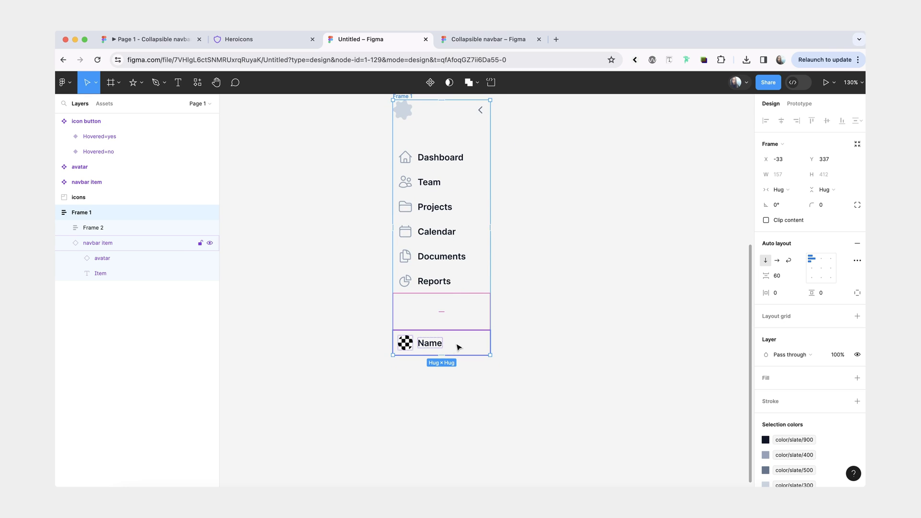
{"action": "scroll", "coordinate": [458, 344], "scroll_direction": "up", "scroll_amount": 1}
{"action": "scroll", "coordinate": [458, 345], "scroll_direction": "left", "scroll_amount": 1}
{"action": "left_click_drag", "start_coordinate": [499, 371], "coordinate": [500, 461]}
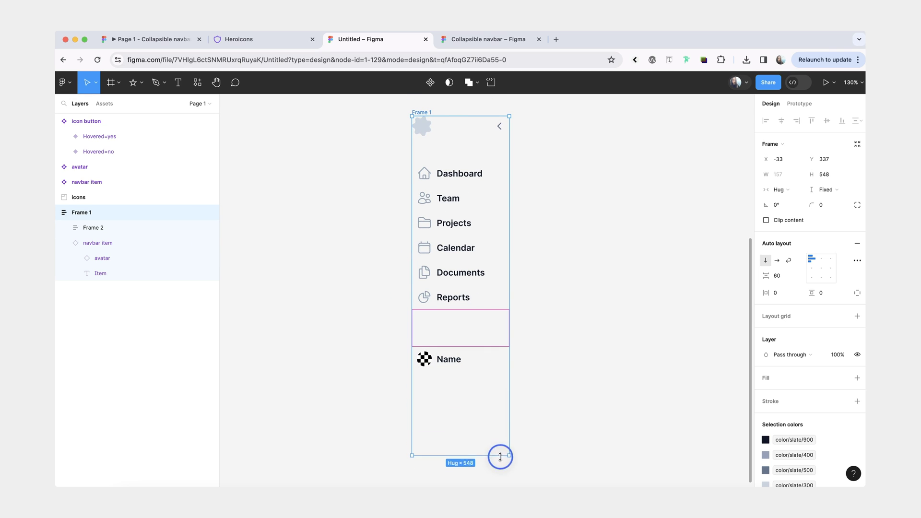
Set Frame 1's auto layout spacing to Auto
{"action": "scroll", "coordinate": [458, 451], "scroll_direction": "up", "scroll_amount": 1}
{"action": "scroll", "coordinate": [458, 451], "scroll_direction": "right", "scroll_amount": 1}
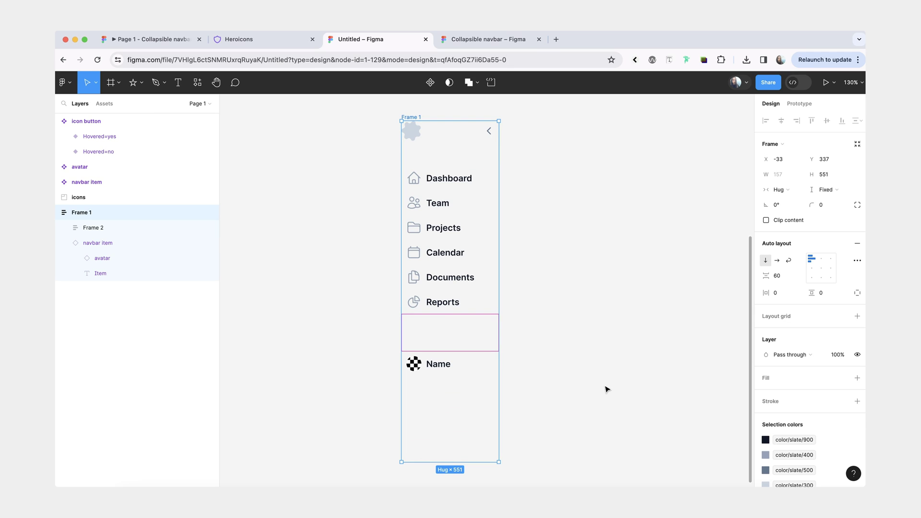
{"action": "left_click", "coordinate": [796, 275]}
{"action": "left_click", "coordinate": [793, 288]}
{"action": "scroll", "coordinate": [574, 346], "scroll_direction": "down", "scroll_amount": 3}
{"action": "scroll", "coordinate": [573, 345], "scroll_direction": "down", "scroll_amount": 2}
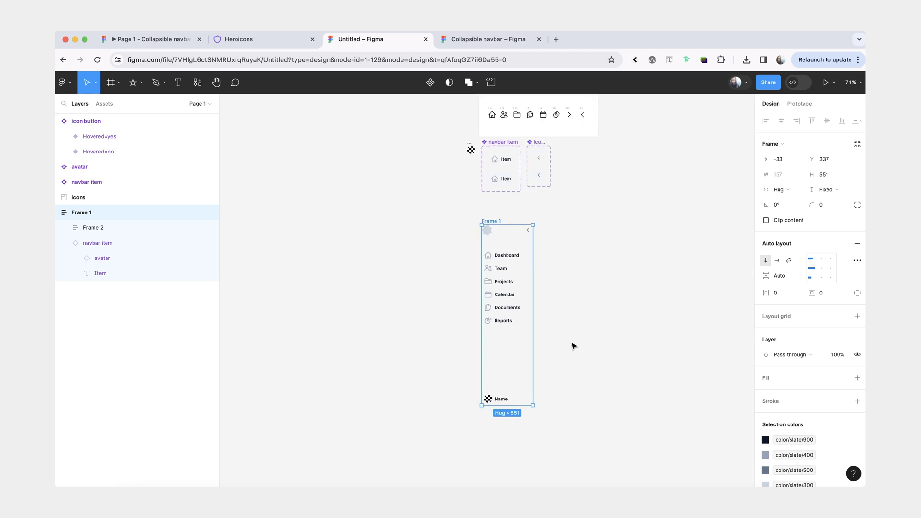
{"action": "scroll", "coordinate": [574, 346], "scroll_direction": "up", "scroll_amount": 4}
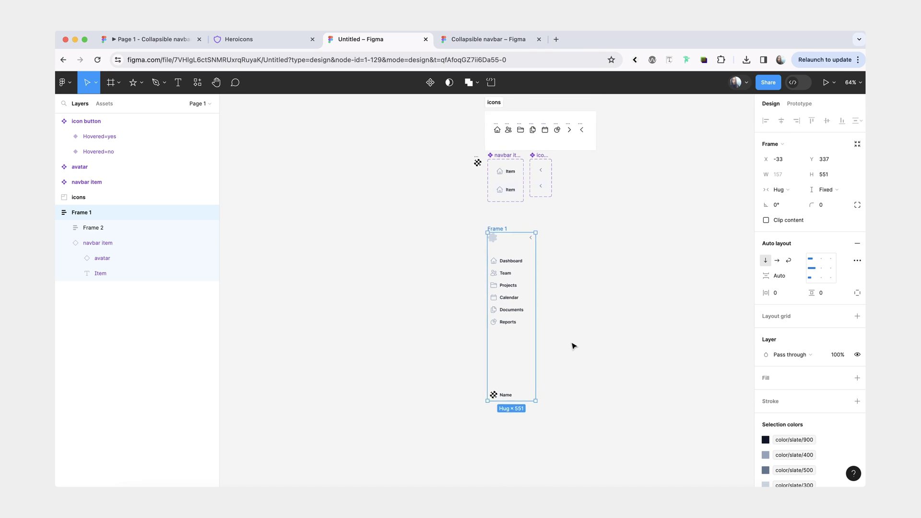
Set Frame 1's height to 900 and zoom to fit it in view
{"action": "left_click", "coordinate": [832, 176]}
{"action": "type", "text": "900"}
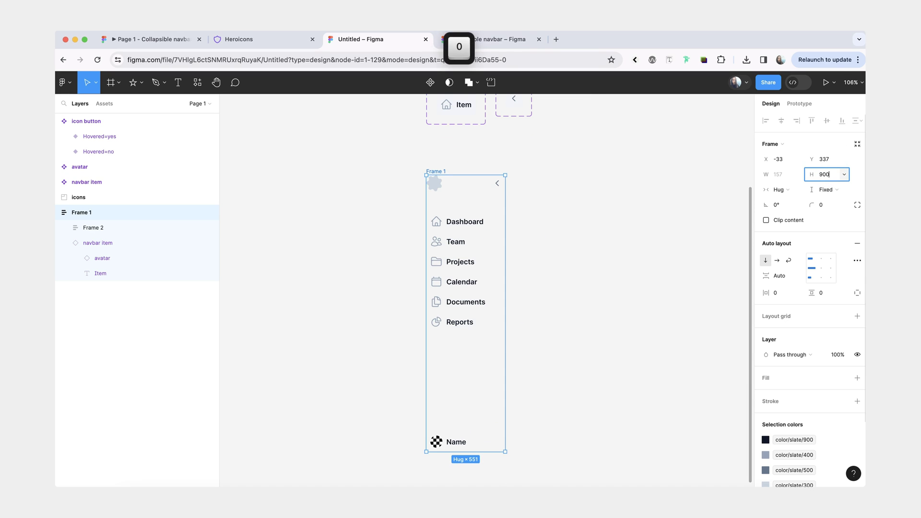
{"action": "key", "text": "Return"}
{"action": "key", "text": "shift+1"}
{"action": "key", "text": "shift+2"}
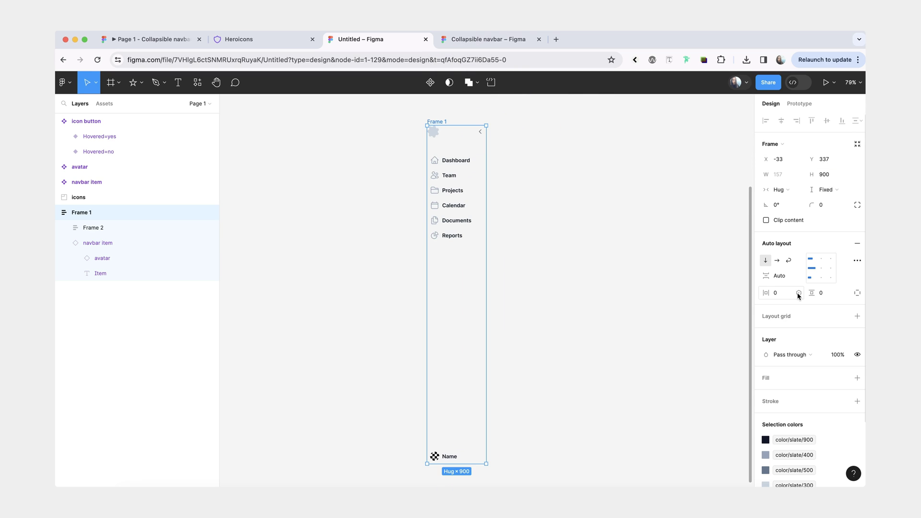
Give Frame 1 a white fill with horizontal padding 24 and vertical padding 16 from space variables
{"action": "left_click", "coordinate": [857, 378]}
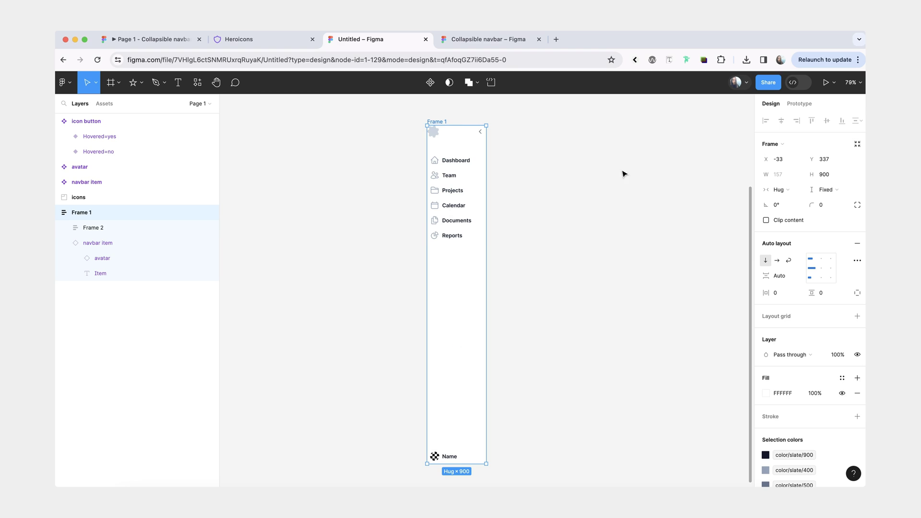
{"action": "left_click", "coordinate": [798, 293]}
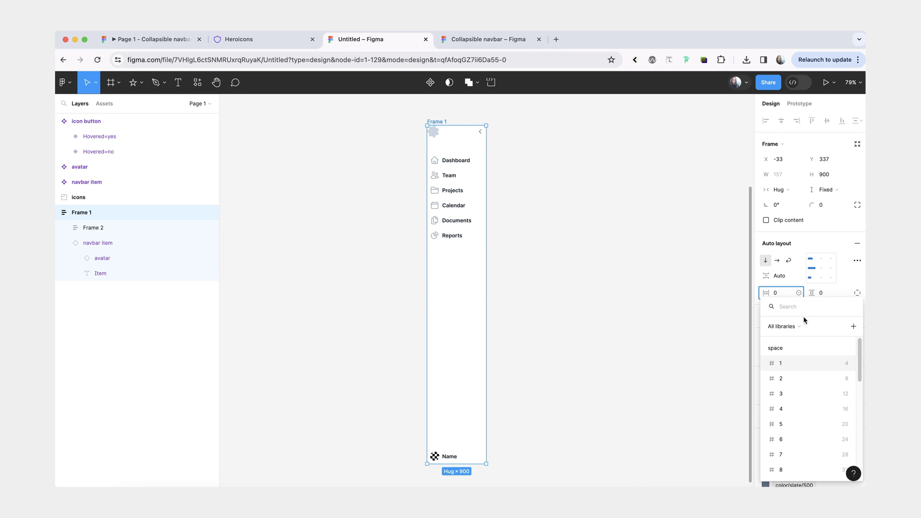
{"action": "left_click", "coordinate": [822, 439]}
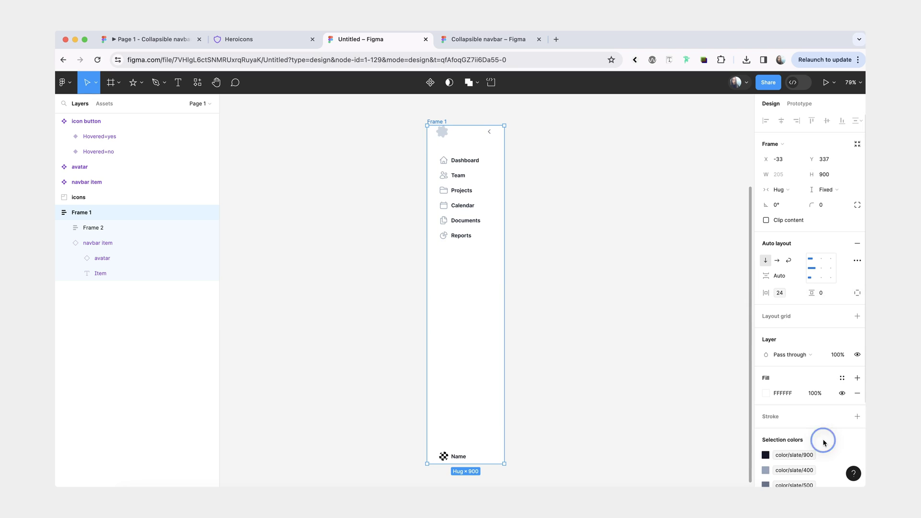
{"action": "left_click", "coordinate": [840, 293]}
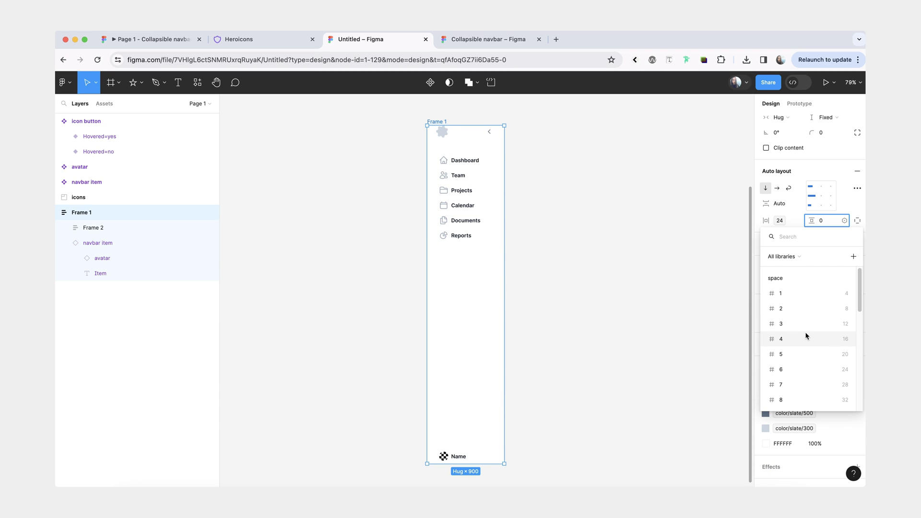
{"action": "left_click", "coordinate": [806, 336]}
Round Frame 1's corners with the base 4 radius variable
{"action": "scroll", "coordinate": [767, 194], "scroll_direction": "up", "scroll_amount": 3}
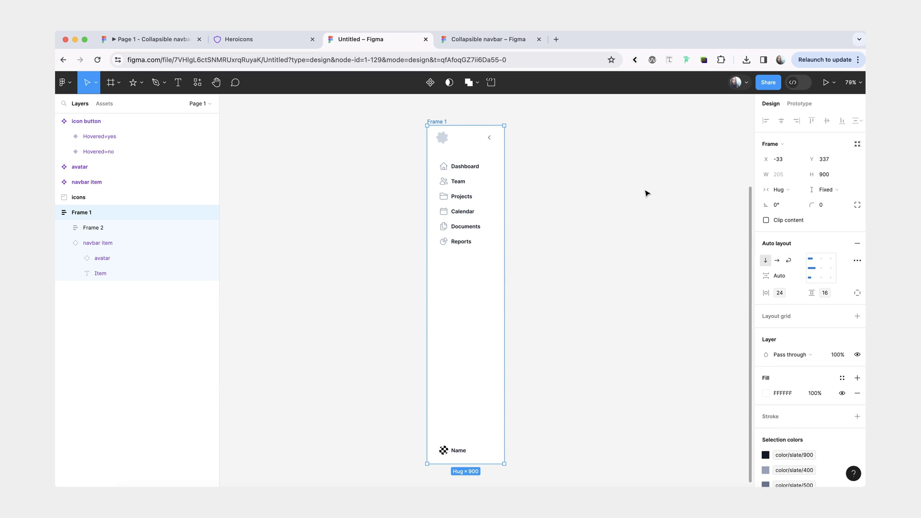
{"action": "left_click", "coordinate": [647, 191]}
{"action": "left_click", "coordinate": [435, 126]}
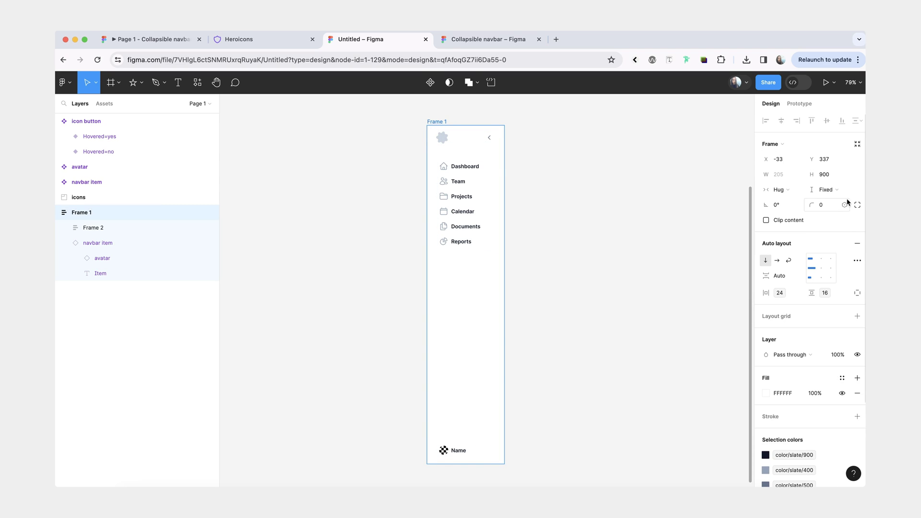
{"action": "left_click", "coordinate": [845, 205]}
{"action": "left_click", "coordinate": [806, 304]}
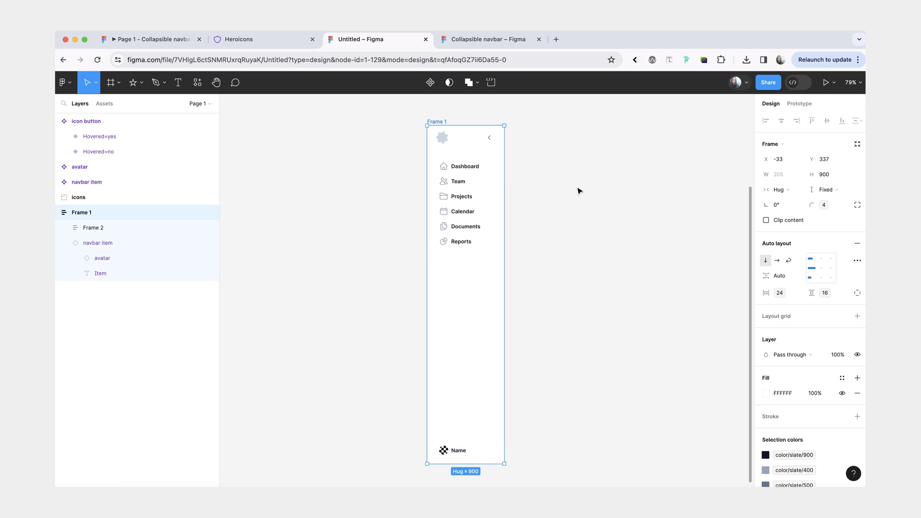
Add a color/slate/100 stroke to Frame 1
{"action": "scroll", "coordinate": [767, 316], "scroll_direction": "down", "scroll_amount": 2}
{"action": "left_click", "coordinate": [842, 353]}
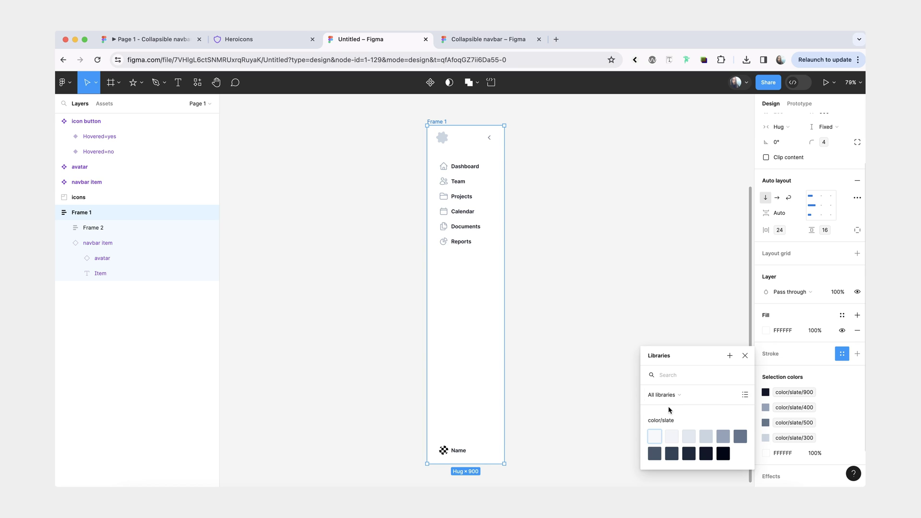
{"action": "left_click", "coordinate": [675, 434]}
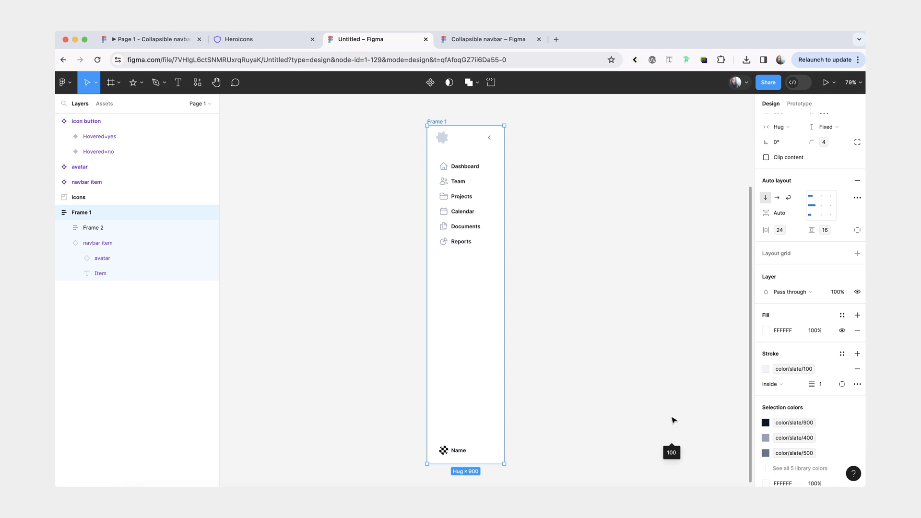
{"action": "left_click", "coordinate": [562, 275]}
{"action": "scroll", "coordinate": [523, 179], "scroll_direction": "up", "scroll_amount": 3}
{"action": "scroll", "coordinate": [522, 178], "scroll_direction": "down", "scroll_amount": 2}
{"action": "left_click", "coordinate": [521, 178]}
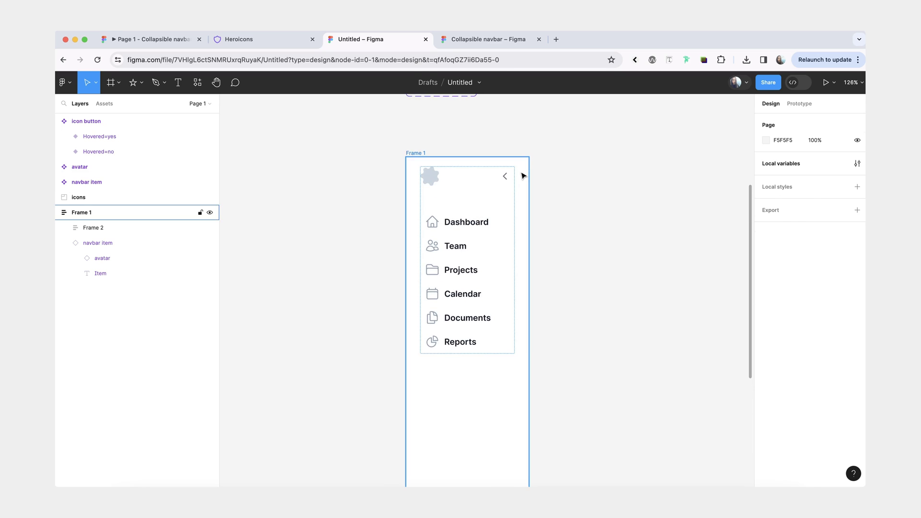
{"action": "scroll", "coordinate": [521, 178], "scroll_direction": "down", "scroll_amount": 3}
Widen Frame 1 to 260 and set the nested menu frame to Fill container width
{"action": "left_click_drag", "start_coordinate": [518, 217], "coordinate": [536, 221]}
{"action": "left_click", "coordinate": [494, 216]}
{"action": "left_click", "coordinate": [493, 216]}
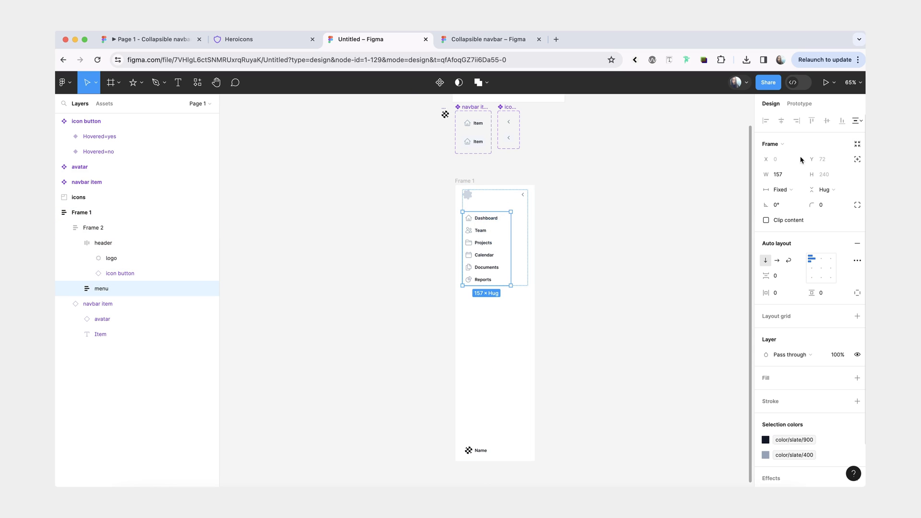
{"action": "left_click", "coordinate": [781, 189]}
{"action": "left_click", "coordinate": [794, 212]}
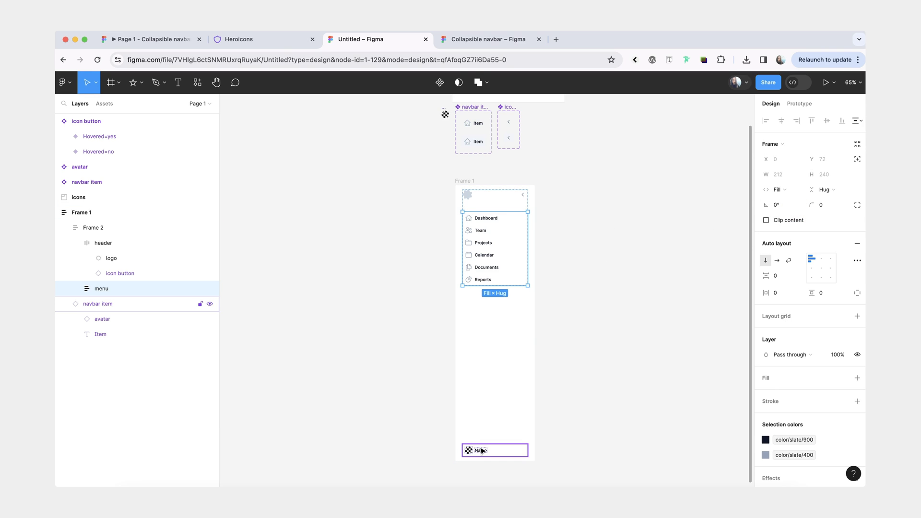
Rename Frame 1 to 'navbar' and make it a component
{"action": "left_click", "coordinate": [506, 417]}
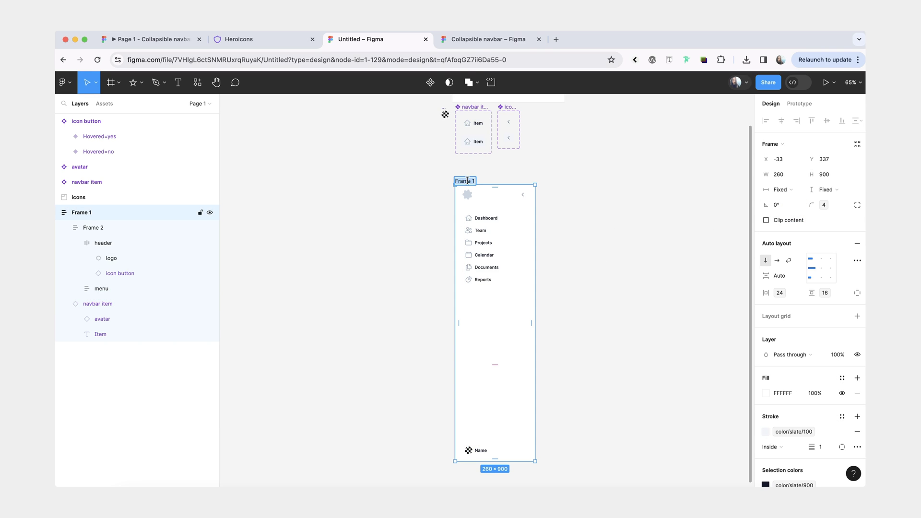
{"action": "type", "text": "navbar"}
{"action": "left_click", "coordinate": [411, 200]}
{"action": "left_click", "coordinate": [464, 181]}
{"action": "left_click", "coordinate": [430, 82]}
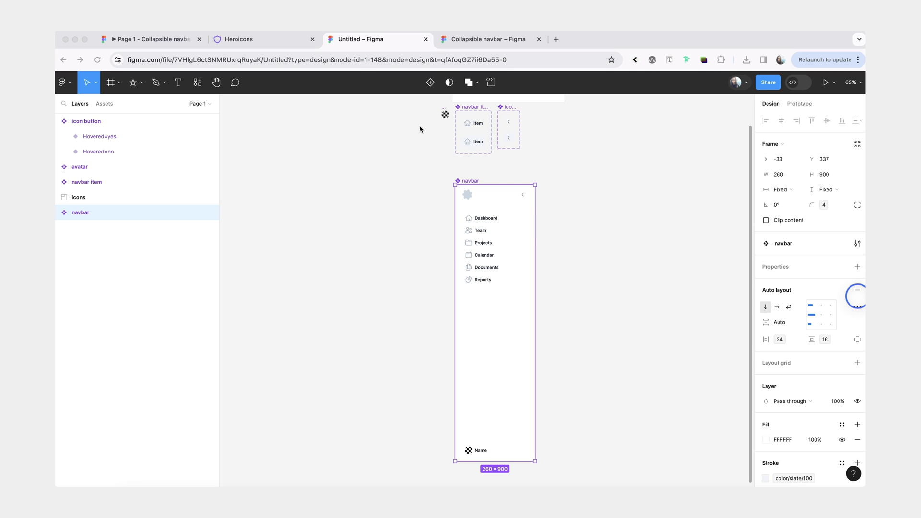
Add a second variant, Variant2, to the navbar component set
{"action": "left_click", "coordinate": [430, 83]}
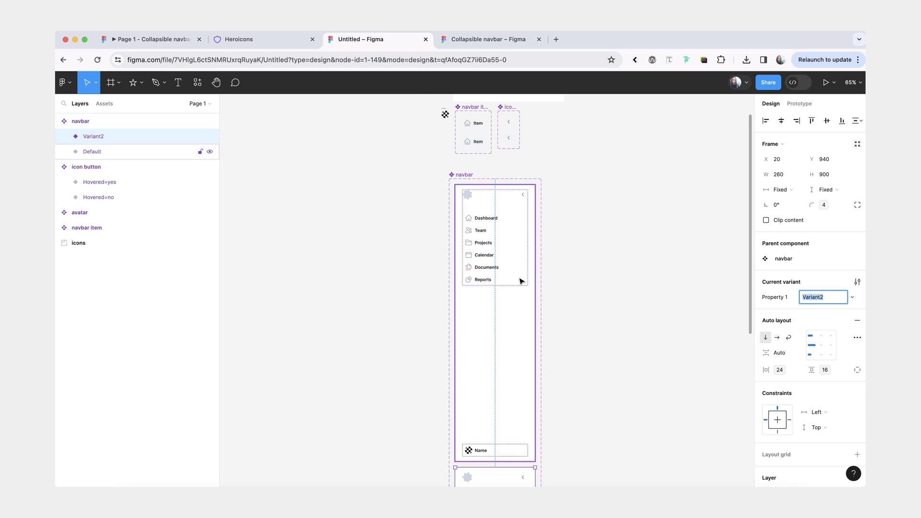
{"action": "scroll", "coordinate": [549, 252], "scroll_direction": "down", "scroll_amount": 5}
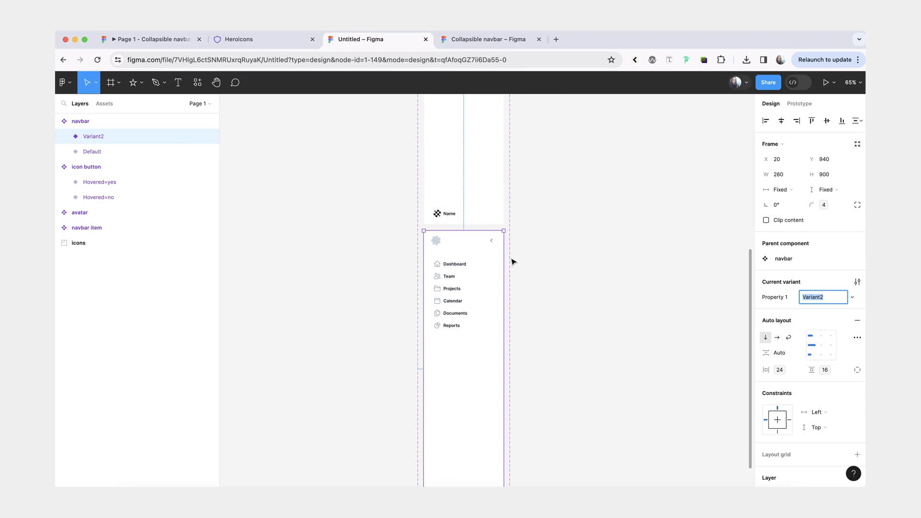
{"action": "scroll", "coordinate": [513, 260], "scroll_direction": "up", "scroll_amount": 5}
Apply horizontal auto layout to the navbar component set so both variants sit side by side
{"action": "left_click", "coordinate": [431, 183]}
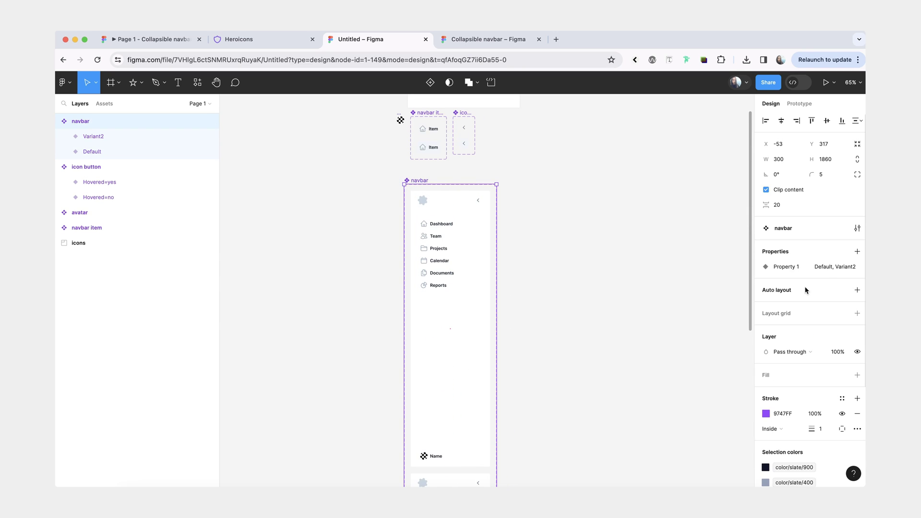
{"action": "scroll", "coordinate": [844, 298], "scroll_direction": "down", "scroll_amount": 3}
{"action": "key", "text": "shift+a"}
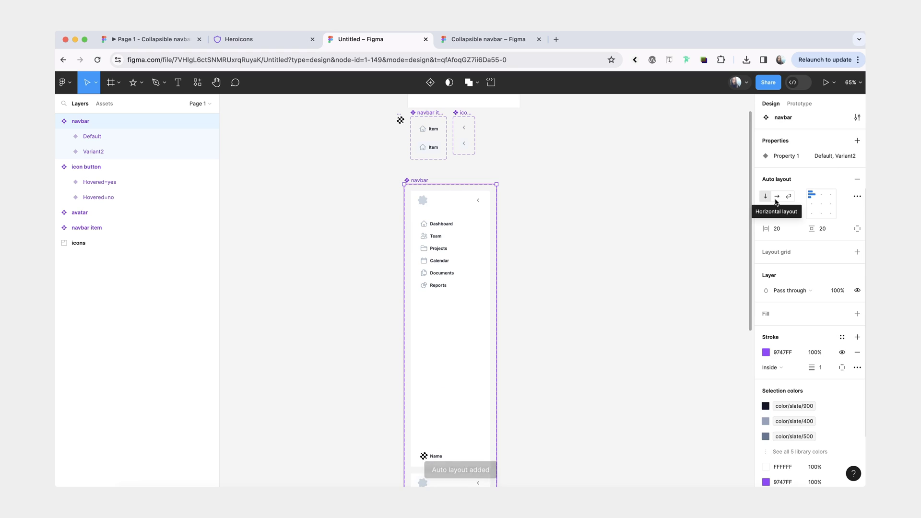
{"action": "left_click", "coordinate": [777, 198]}
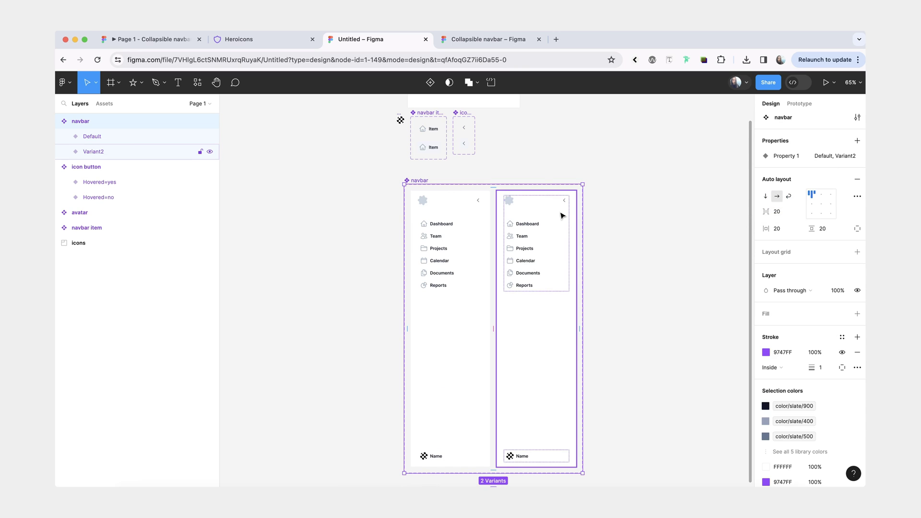
{"action": "scroll", "coordinate": [561, 212], "scroll_direction": "up", "scroll_amount": 3}
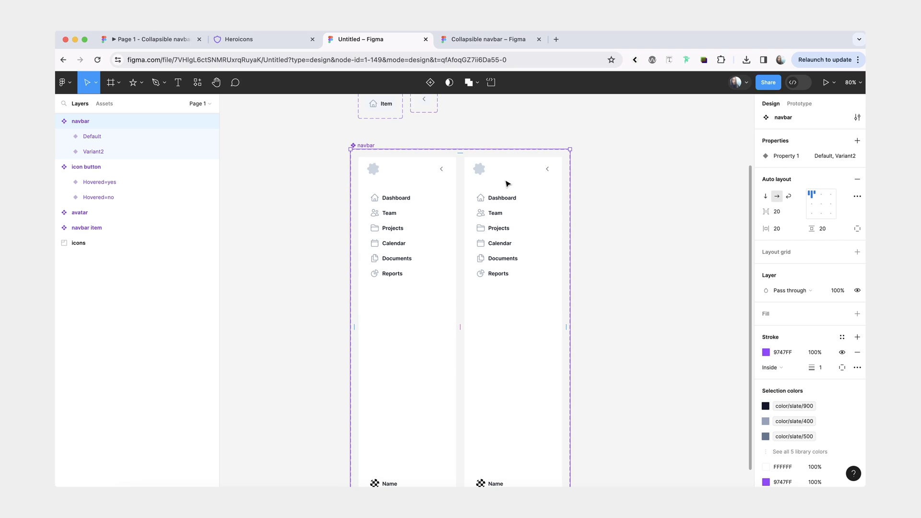
{"action": "scroll", "coordinate": [507, 183], "scroll_direction": "down", "scroll_amount": 3}
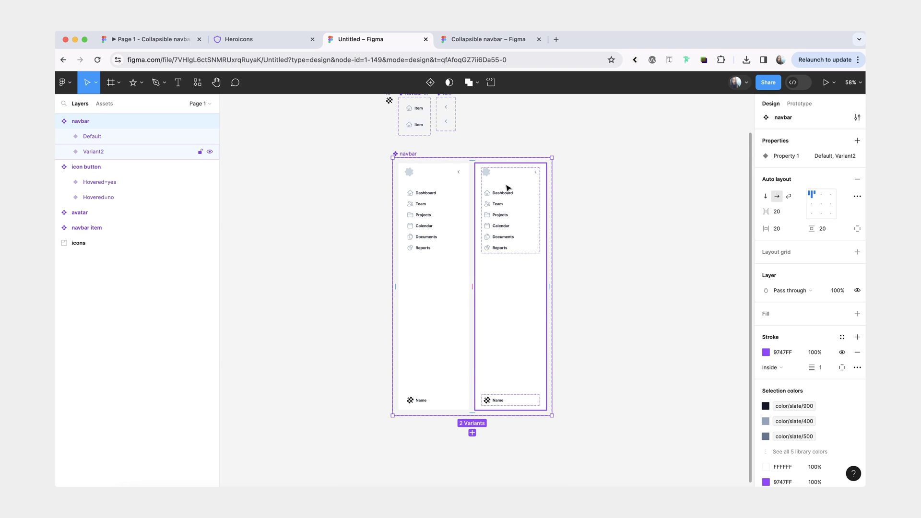
{"action": "scroll", "coordinate": [508, 187], "scroll_direction": "up", "scroll_amount": 3}
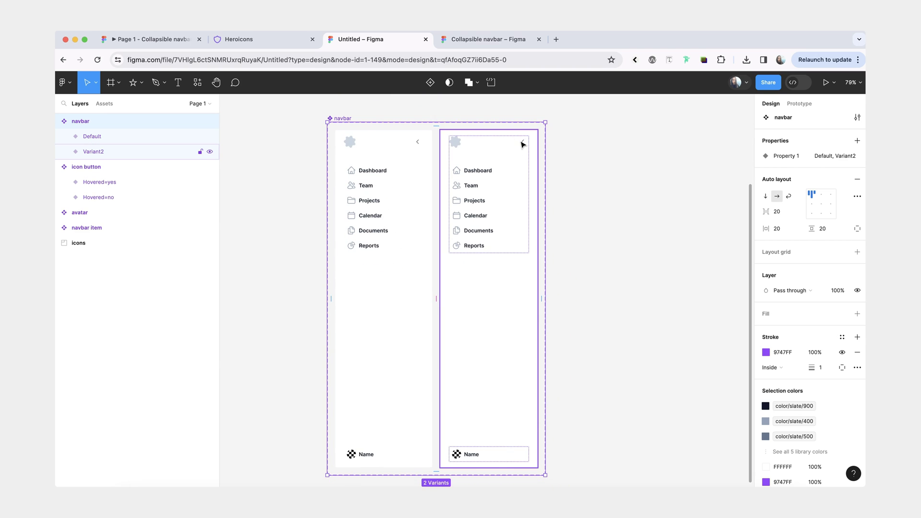
{"action": "left_click", "coordinate": [522, 142], "text": "super"}
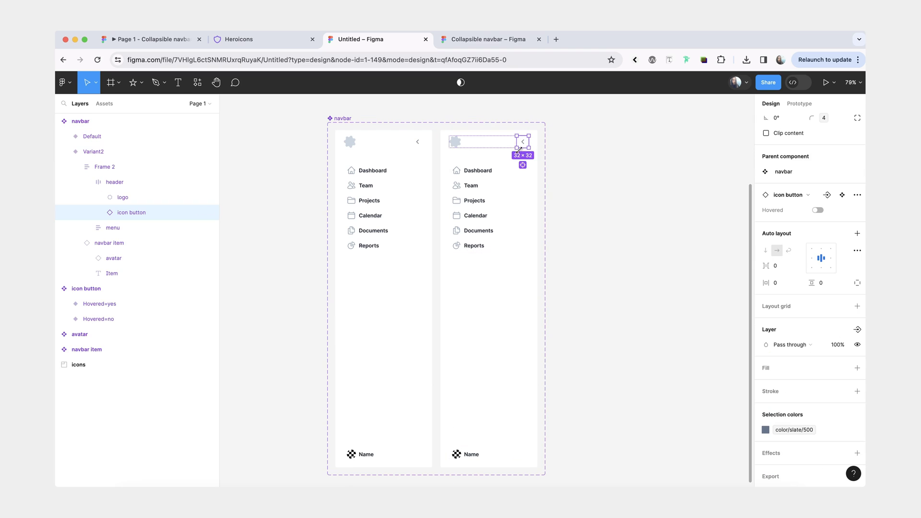
Remove the menu and avatar Name item from Variant2 and set its item spacing to 20
{"action": "left_click", "coordinate": [473, 190]}
{"action": "key", "text": "BackSpace"}
{"action": "left_click", "coordinate": [477, 452]}
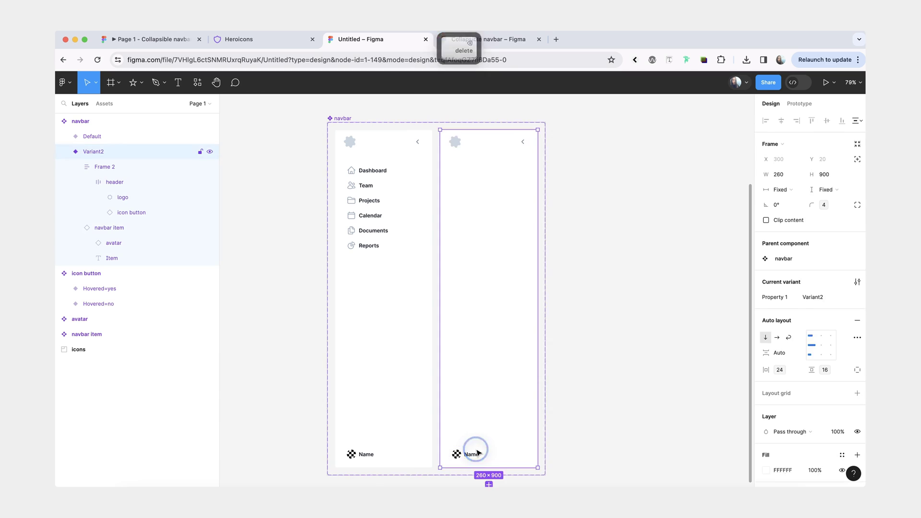
{"action": "key", "text": "BackSpace"}
{"action": "left_click", "coordinate": [480, 340]}
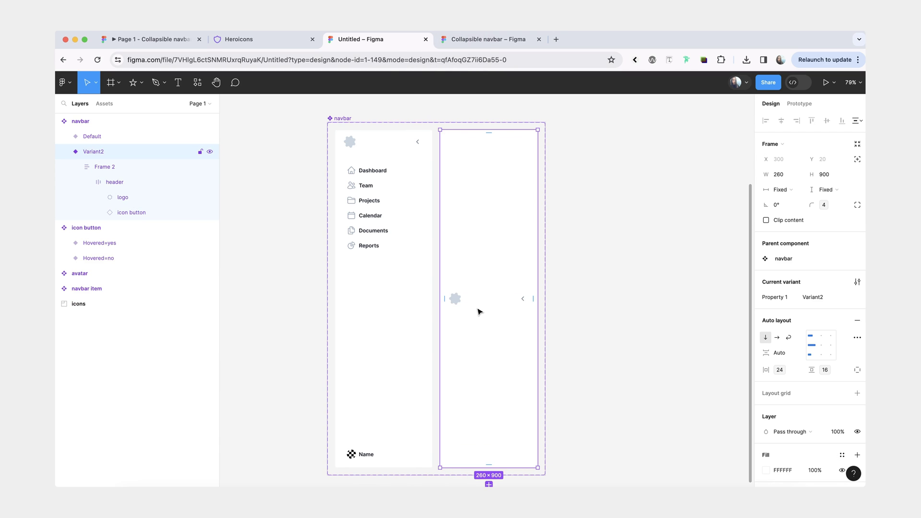
{"action": "left_click", "coordinate": [799, 354]}
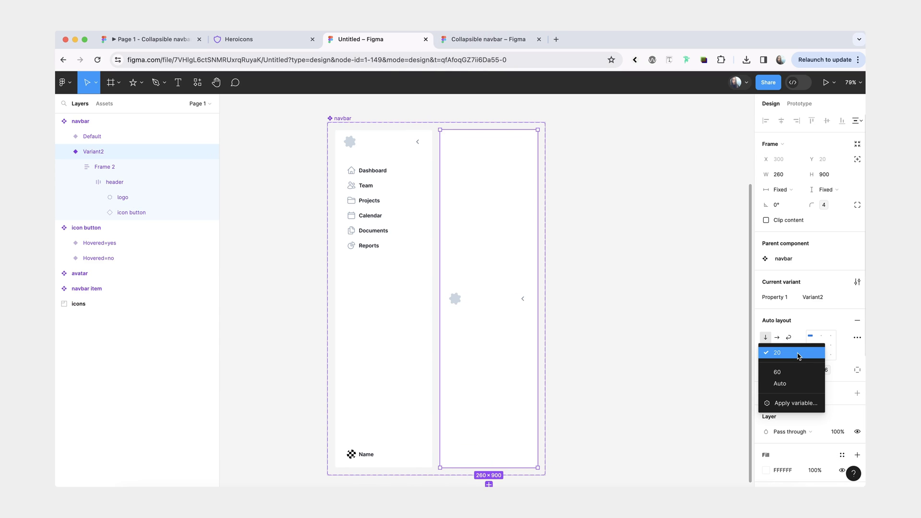
{"action": "left_click", "coordinate": [798, 354]}
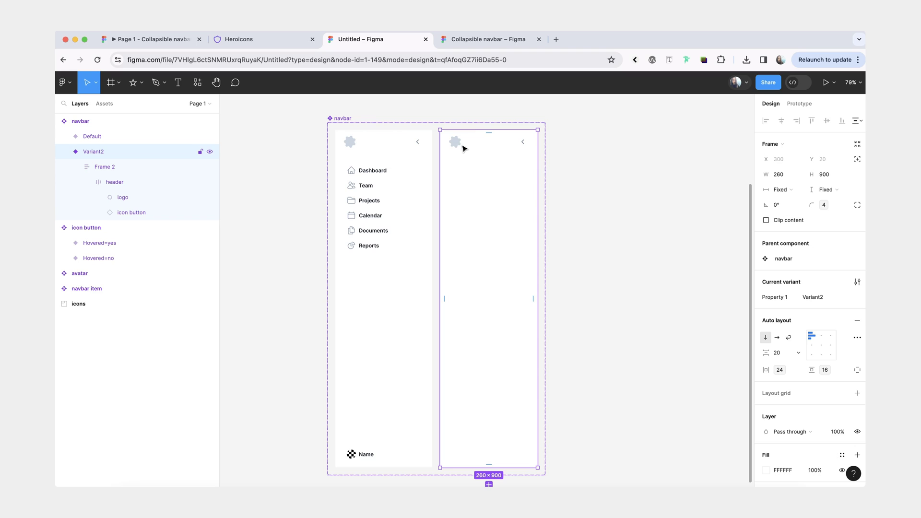
Move the chevron icon button out of Variant2's header, then delete the header and Frame 2
{"action": "left_click", "coordinate": [481, 145]}
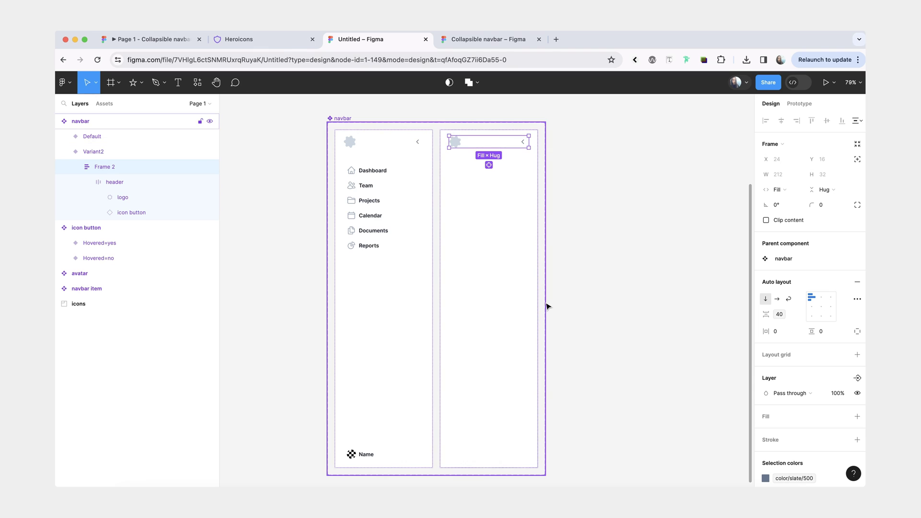
{"action": "left_click", "coordinate": [146, 213]}
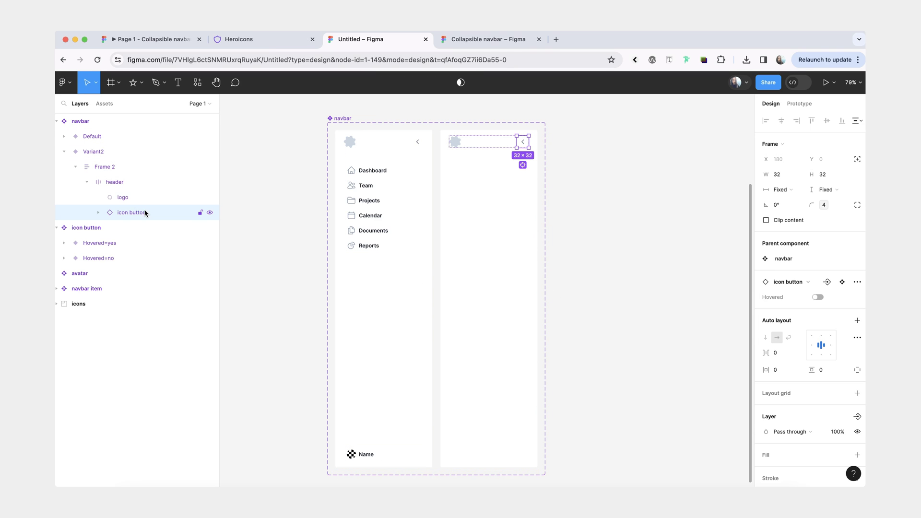
{"action": "left_click_drag", "start_coordinate": [146, 220], "coordinate": [116, 162]}
{"action": "left_click", "coordinate": [126, 197]}
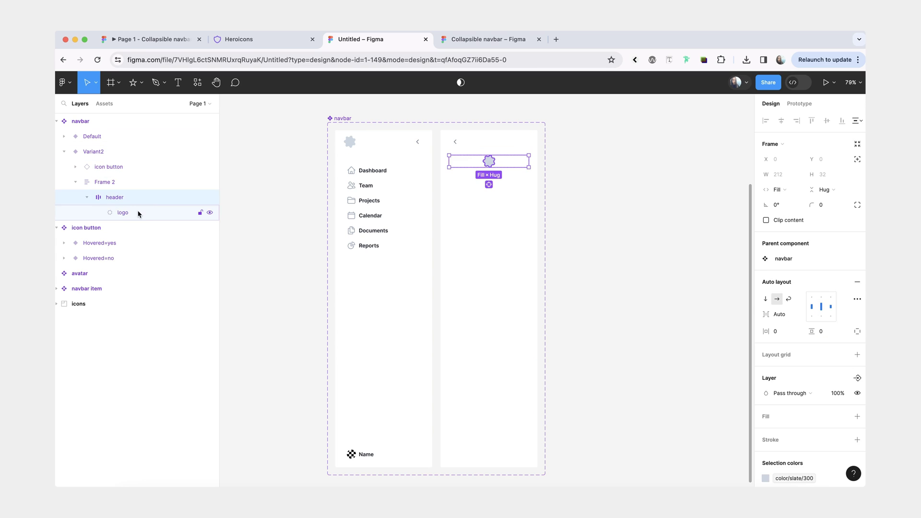
{"action": "key", "text": "BackSpace"}
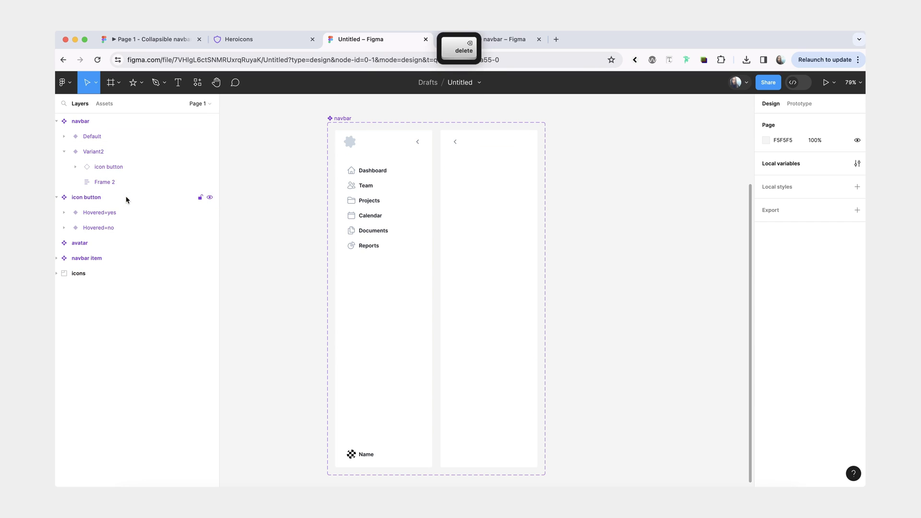
{"action": "left_click", "coordinate": [112, 183]}
{"action": "key", "text": "BackSpace"}
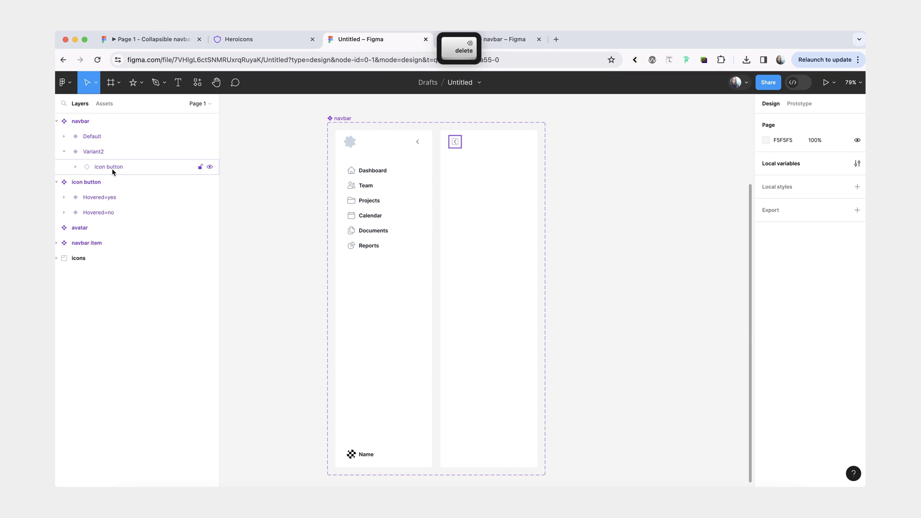
{"action": "left_click", "coordinate": [114, 171]}
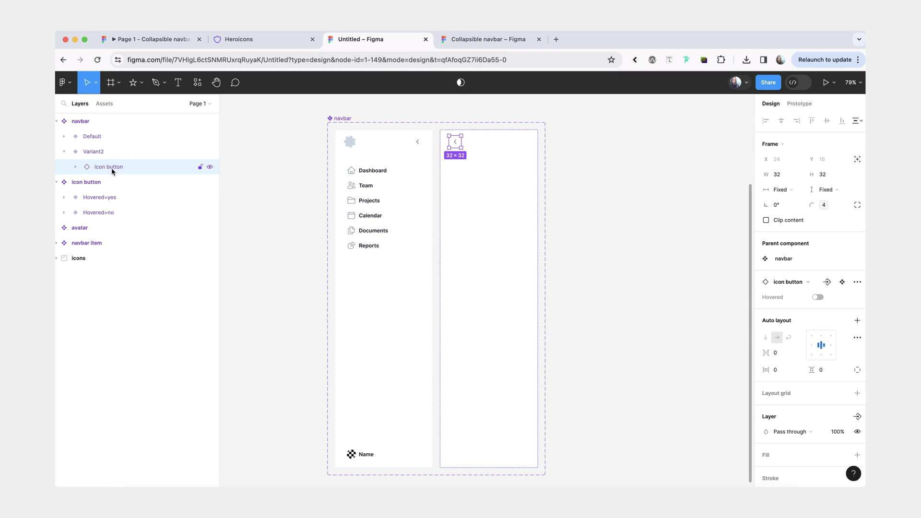
Set Variant2's width to Hug contents, making an 80 × 900 collapsed rail
{"action": "left_click", "coordinate": [503, 184]}
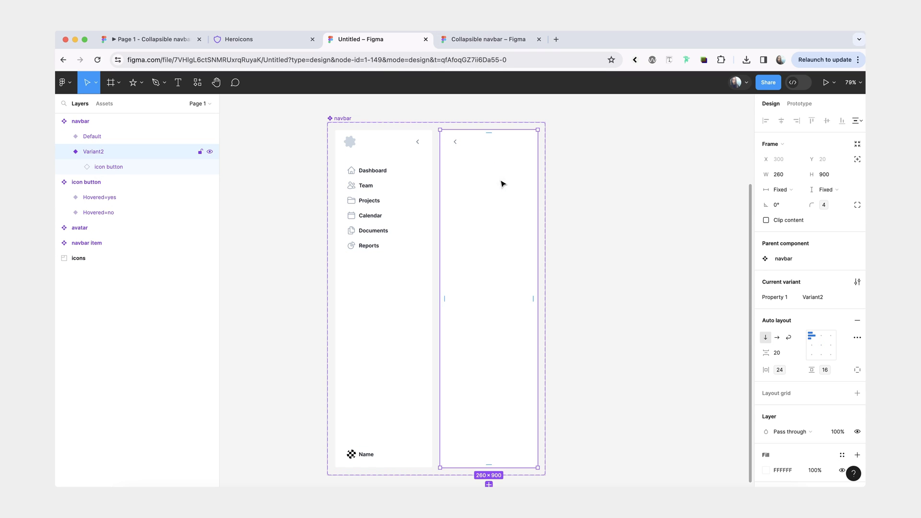
{"action": "left_click", "coordinate": [788, 191]}
{"action": "left_click", "coordinate": [789, 201]}
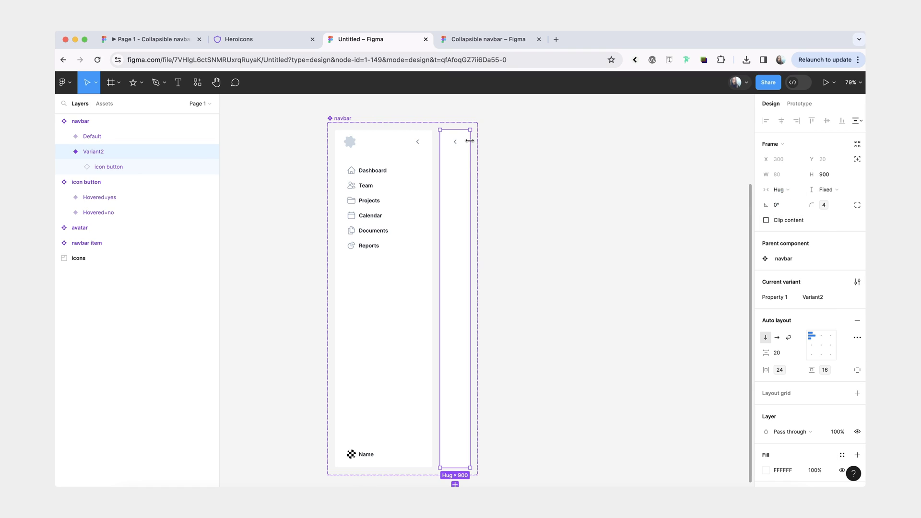
{"action": "left_click", "coordinate": [459, 146]}
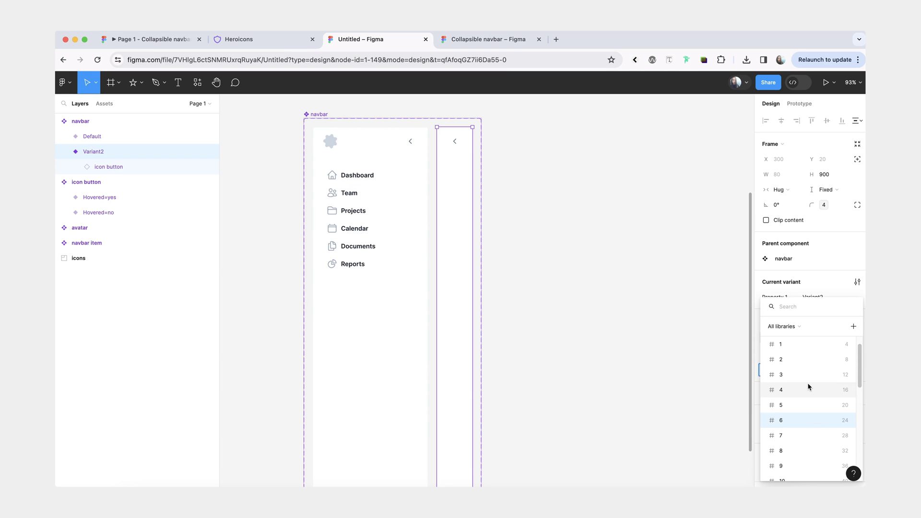
Set Variant2's side padding to 16 and swap its chevron icon for chevron-right
{"action": "left_click", "coordinate": [808, 388]}
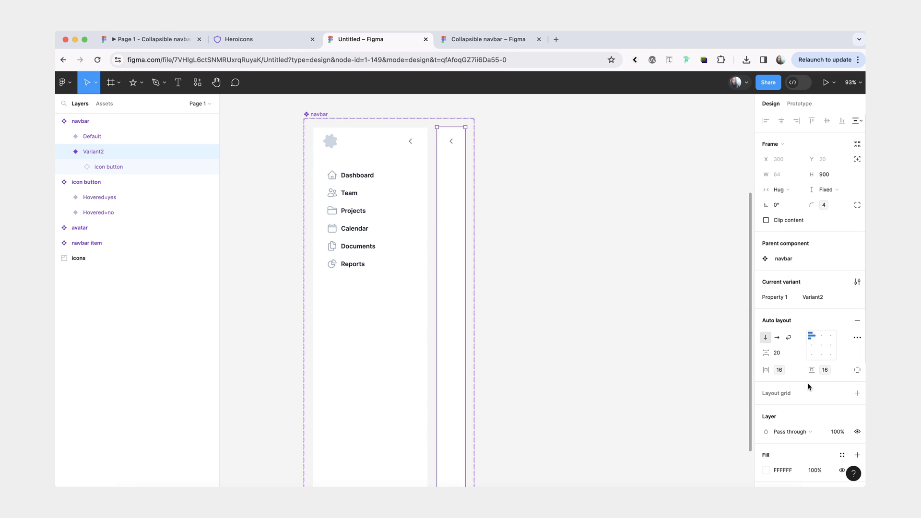
{"action": "left_click", "coordinate": [451, 142]}
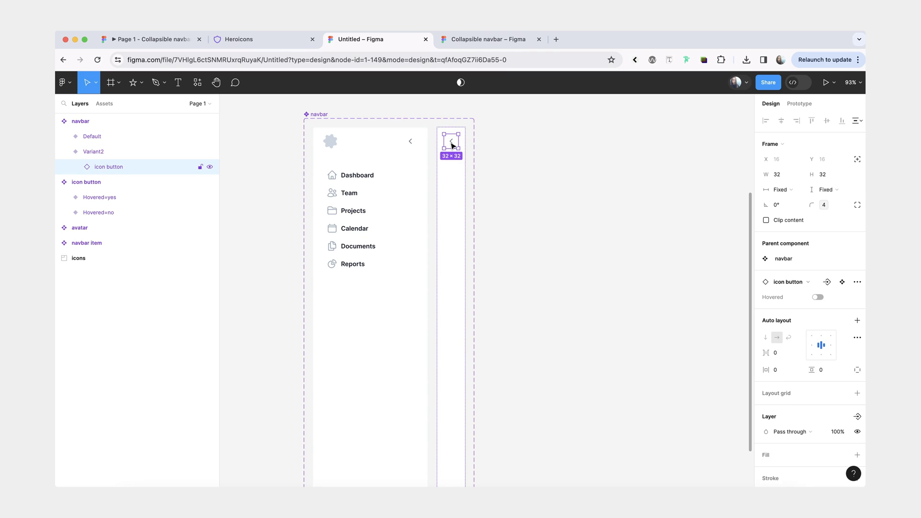
{"action": "double_click", "coordinate": [451, 142]}
{"action": "left_click", "coordinate": [795, 267]}
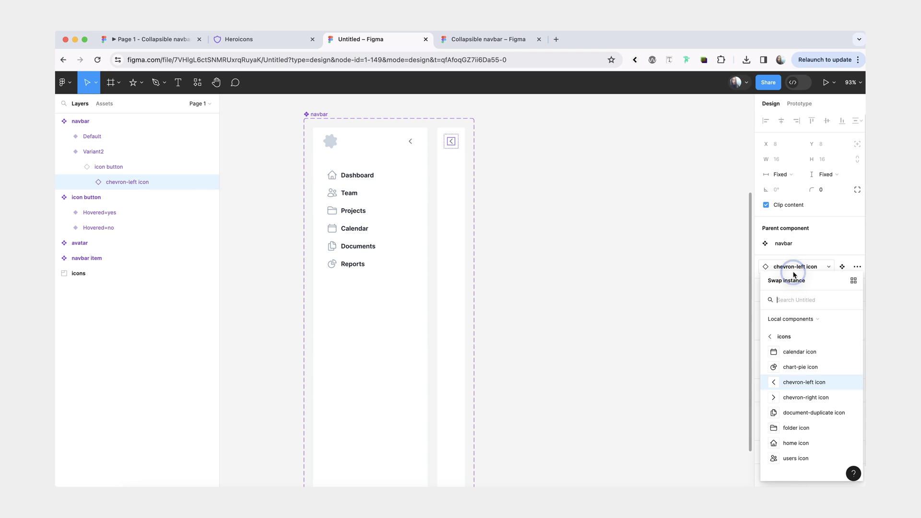
{"action": "left_click", "coordinate": [806, 398]}
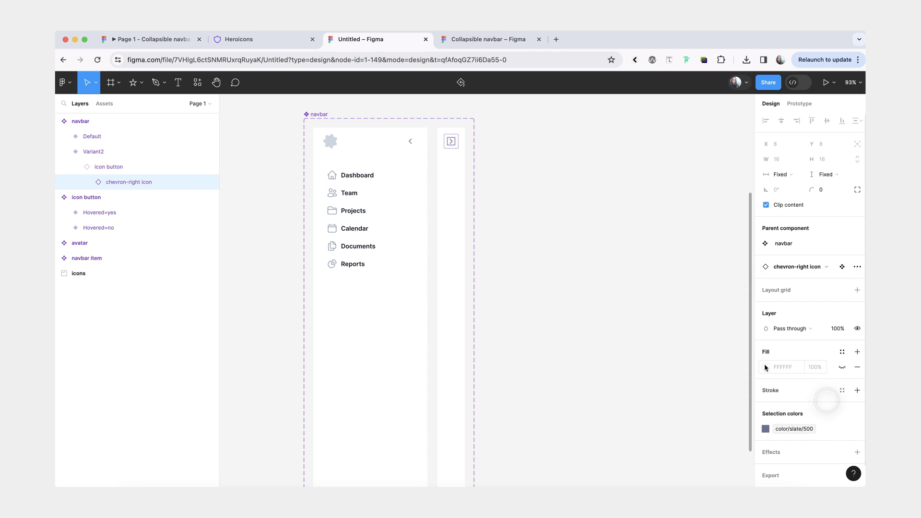
Rename the navbar's variant property to Open
{"action": "left_click", "coordinate": [634, 264]}
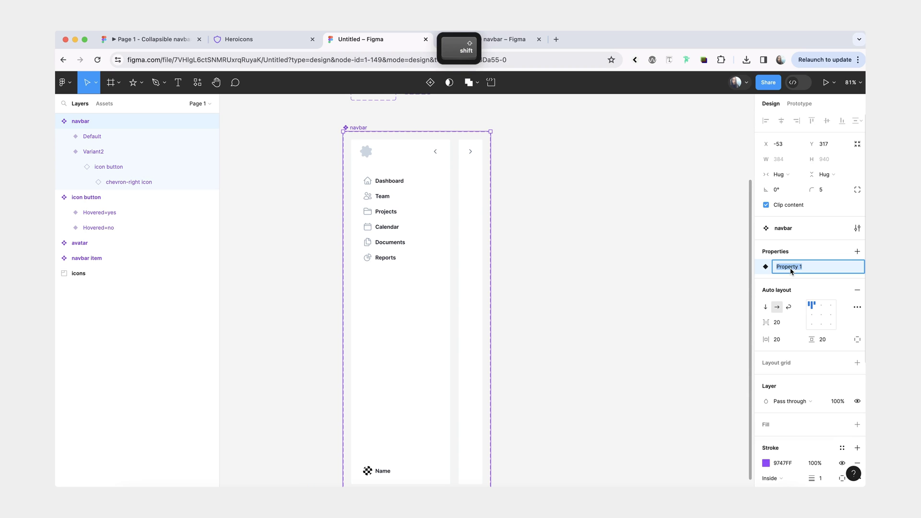
{"action": "type", "text": "Open"}
{"action": "key", "text": "Return"}
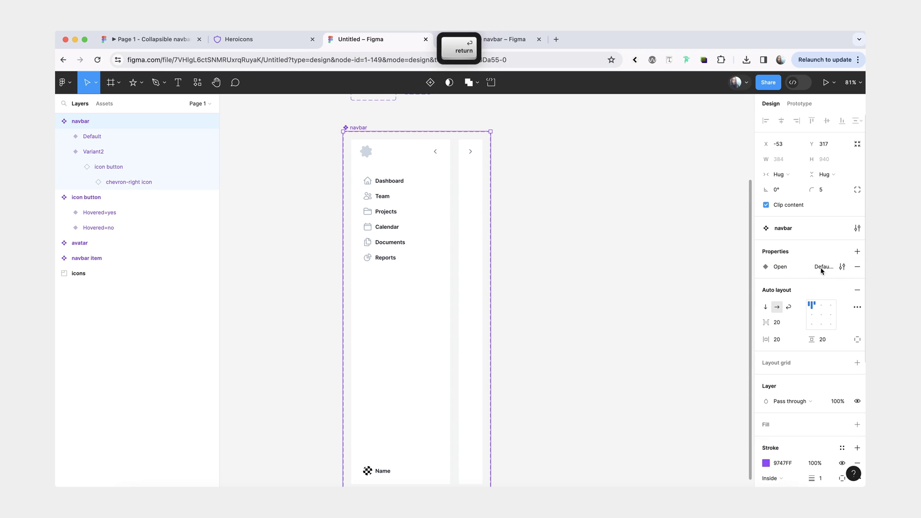
Set the Open value to yes for the Default variant and no for Variant2
{"action": "left_click", "coordinate": [442, 285]}
{"action": "type", "text": "yes"}
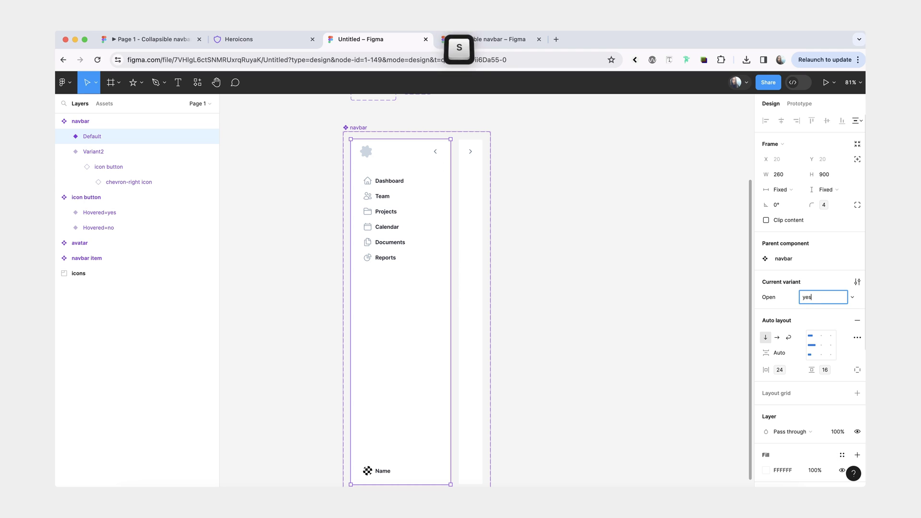
{"action": "key", "text": "Return"}
{"action": "left_click", "coordinate": [474, 283]}
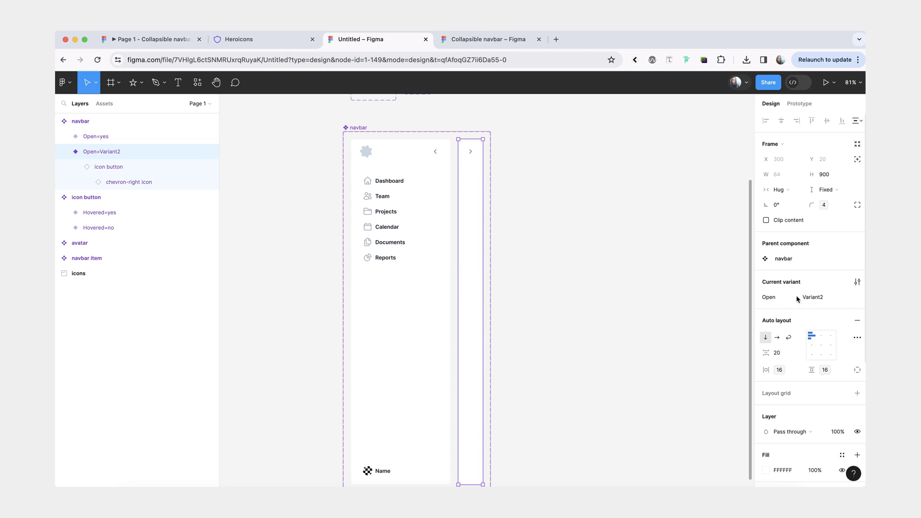
{"action": "left_click", "coordinate": [799, 297]}
{"action": "type", "text": "no"}
{"action": "key", "text": "Return"}
{"action": "left_click", "coordinate": [859, 298]}
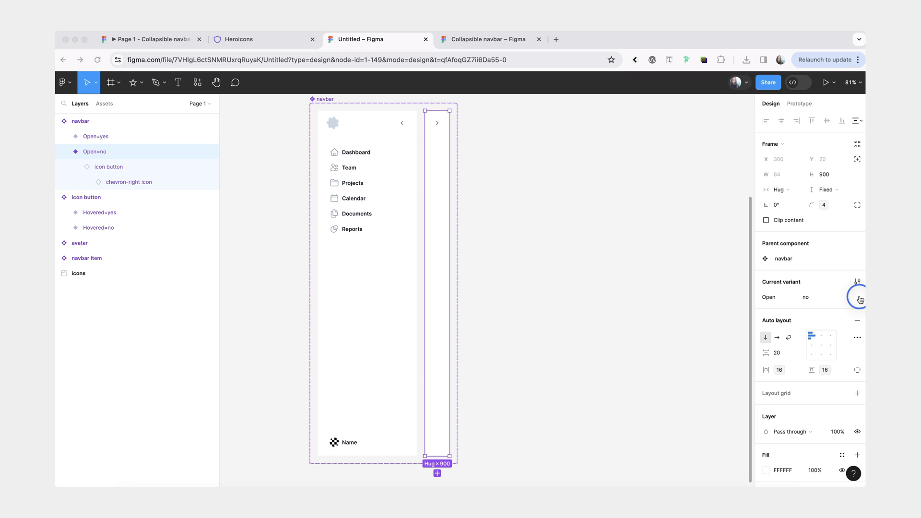
{"action": "left_click", "coordinate": [638, 306]}
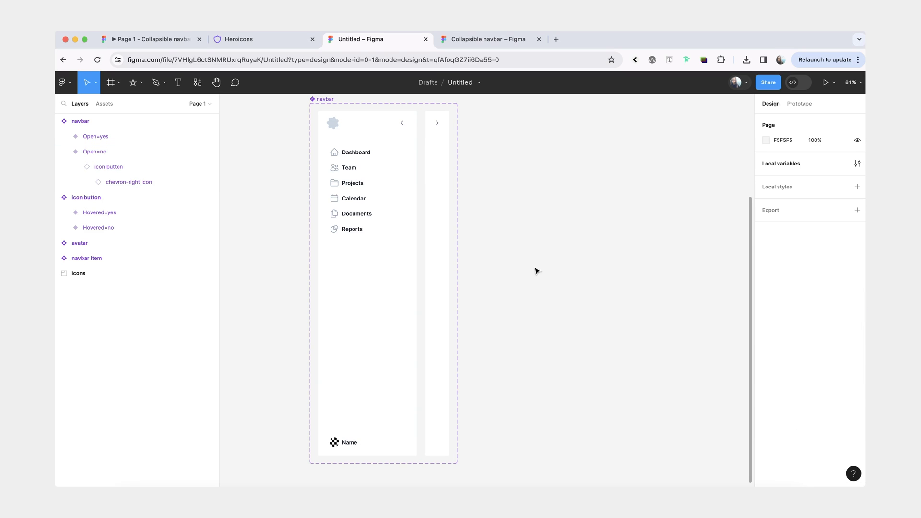
{"action": "left_click", "coordinate": [120, 38]}
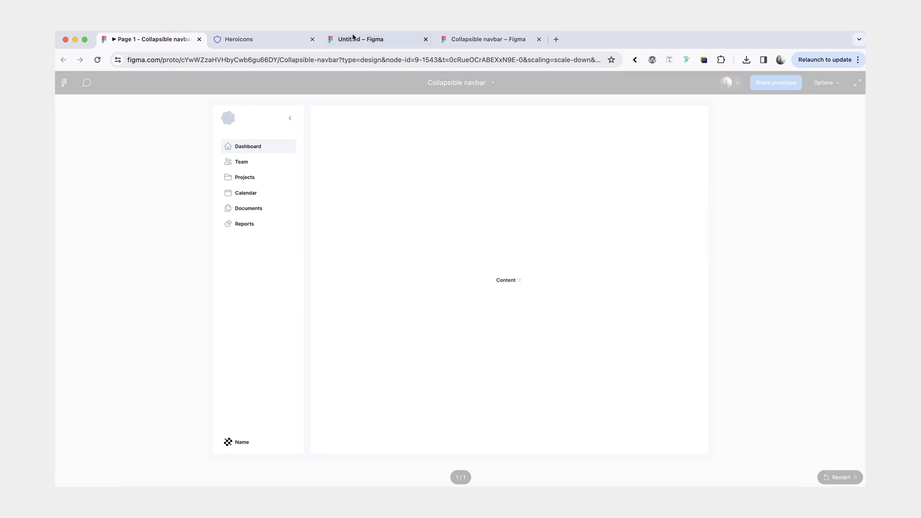
Place a duplicate expanded navbar instance to the right of the component set
{"action": "key", "text": "super+3"}
{"action": "left_click", "coordinate": [397, 201]}
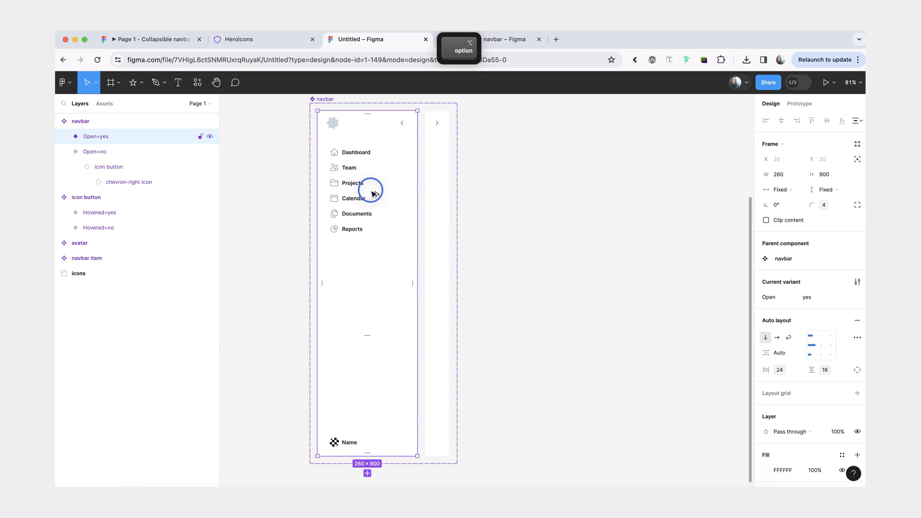
{"action": "left_click_drag", "start_coordinate": [372, 187], "coordinate": [594, 189]}
{"action": "scroll", "coordinate": [594, 189], "scroll_direction": "down", "scroll_amount": 5}
{"action": "scroll", "coordinate": [592, 189], "scroll_direction": "right", "scroll_amount": 4}
{"action": "scroll", "coordinate": [592, 189], "scroll_direction": "up", "scroll_amount": 1}
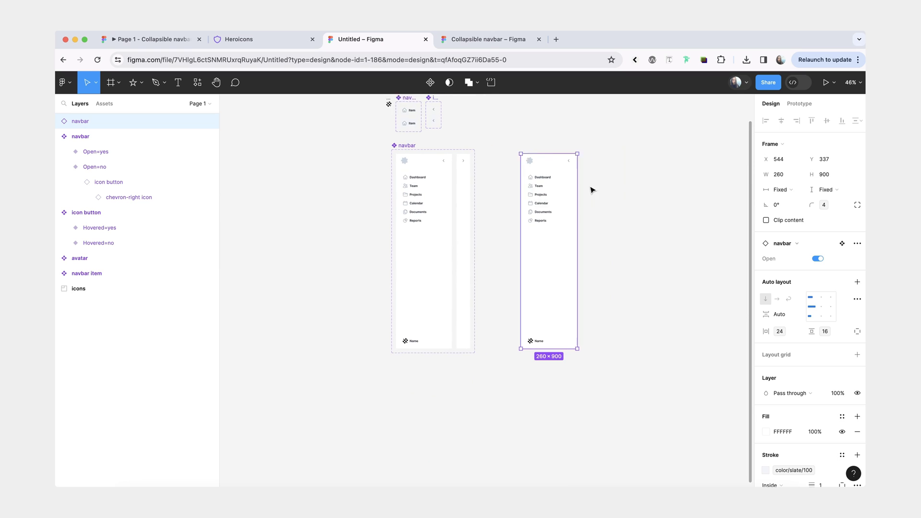
Add a 'Content' text beside the navbar and wrap it in an auto layout frame
{"action": "left_click", "coordinate": [178, 82]}
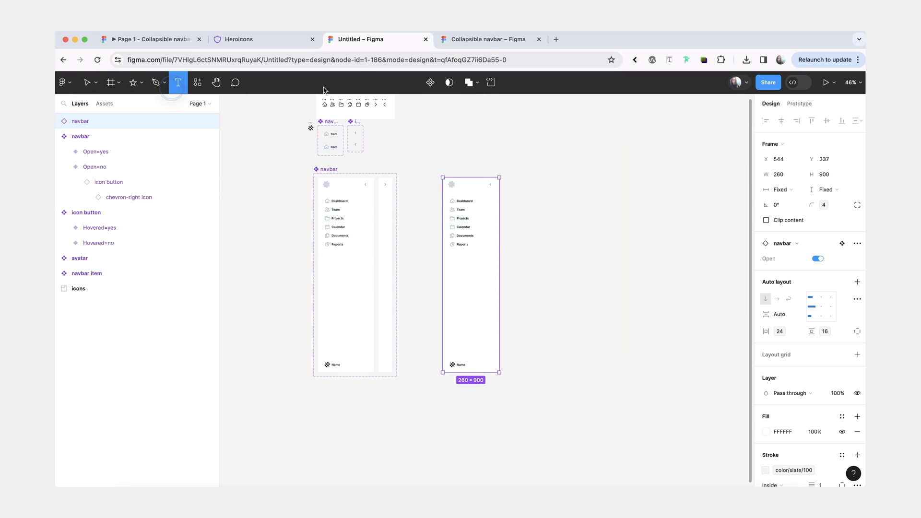
{"action": "left_click", "coordinate": [553, 260]}
{"action": "scroll", "coordinate": [554, 259], "scroll_direction": "up", "scroll_amount": 2}
{"action": "type", "text": "Content"}
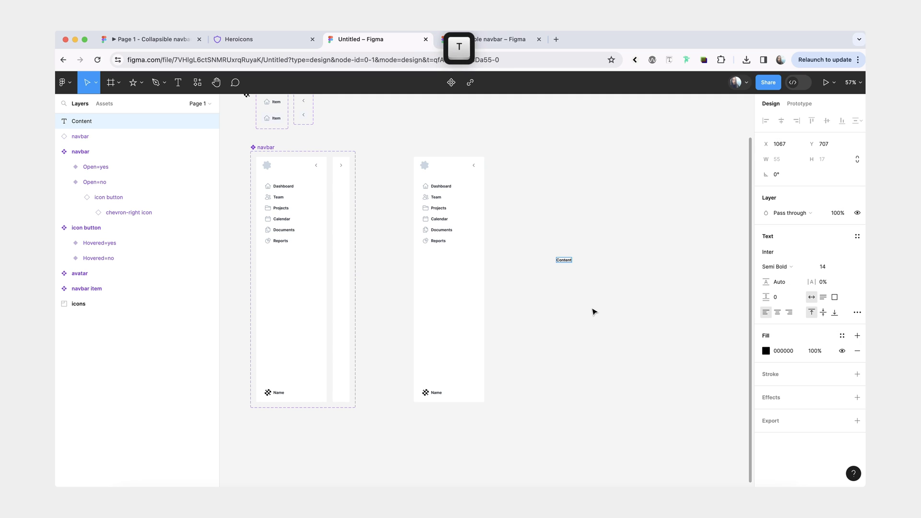
{"action": "key", "text": "Escape"}
{"action": "scroll", "coordinate": [578, 286], "scroll_direction": "up", "scroll_amount": 2}
{"action": "key", "text": "shift+a"}
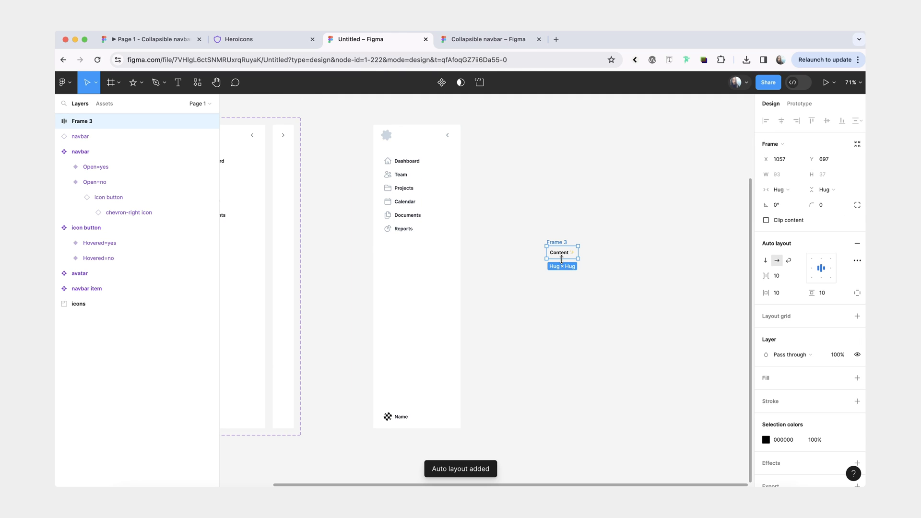
Give the frame a white fill, radius 4, slate/100 stroke, name it 'content', and move it beside the navbar
{"action": "left_click", "coordinate": [857, 378]}
{"action": "left_click", "coordinate": [841, 199]}
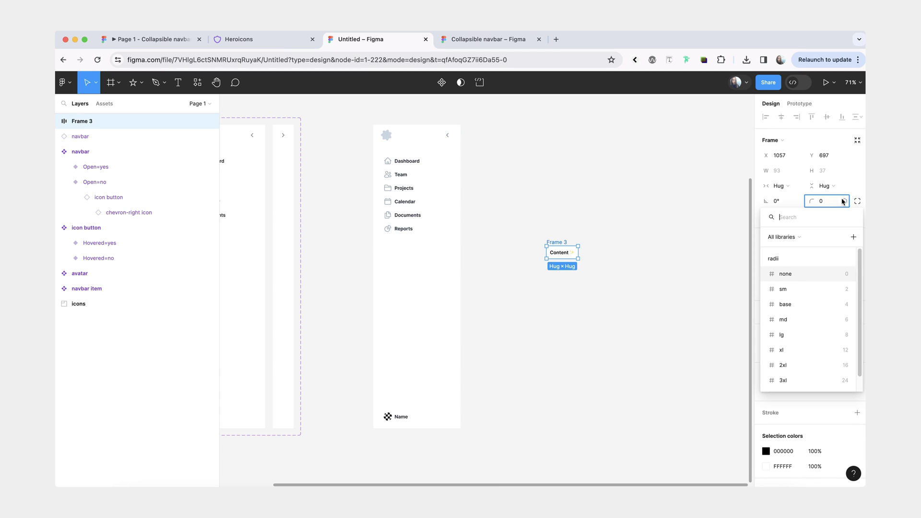
{"action": "left_click", "coordinate": [792, 305]}
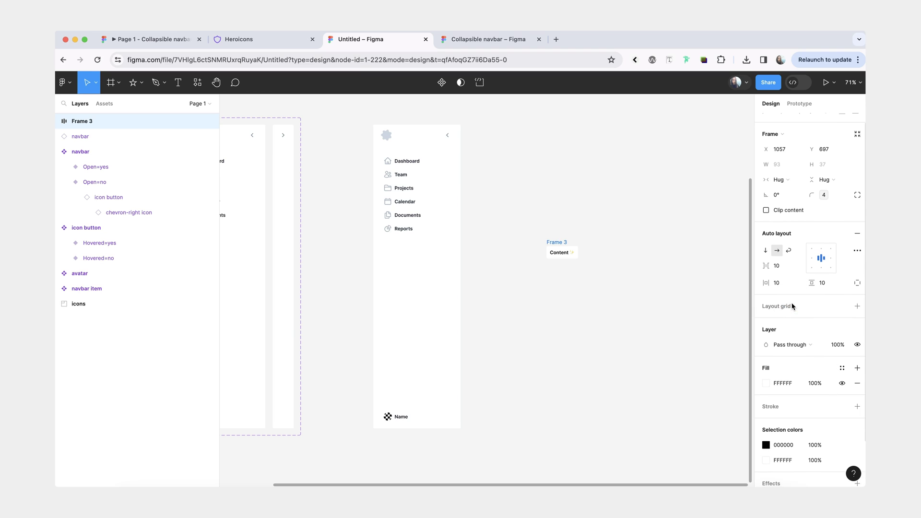
{"action": "left_click", "coordinate": [842, 411]}
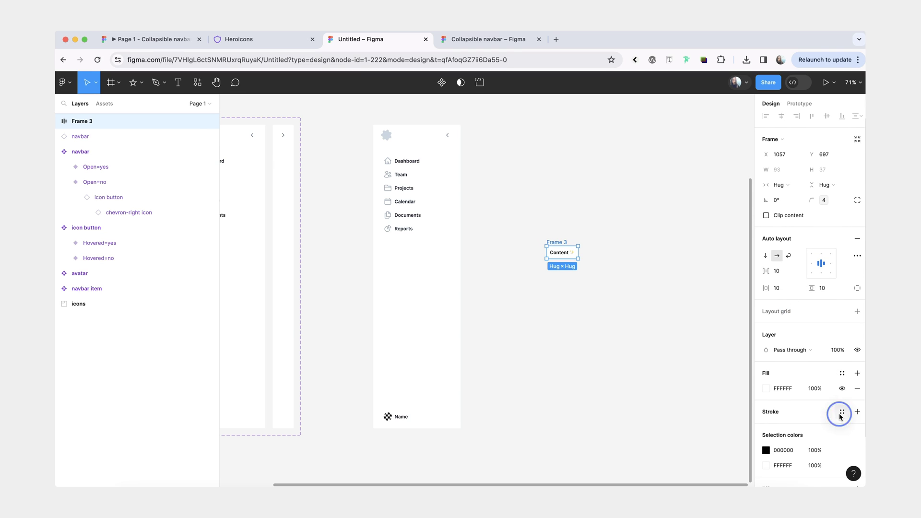
{"action": "double_click", "coordinate": [555, 242]}
{"action": "type", "text": "content"}
{"action": "key", "text": "Return"}
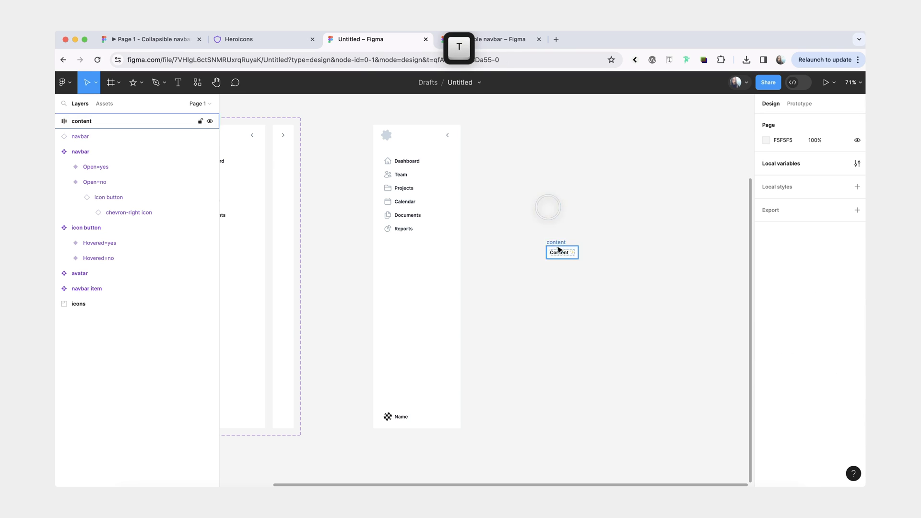
{"action": "left_click_drag", "start_coordinate": [556, 246], "coordinate": [669, 429]}
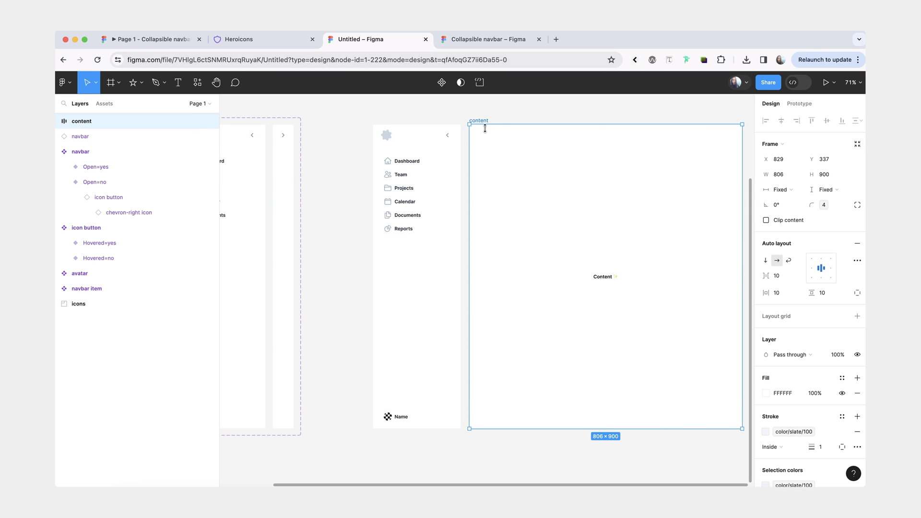
Wrap the navbar and content in an auto layout frame with a space 4 (16) gap
{"action": "left_click", "coordinate": [425, 149], "text": "shift"}
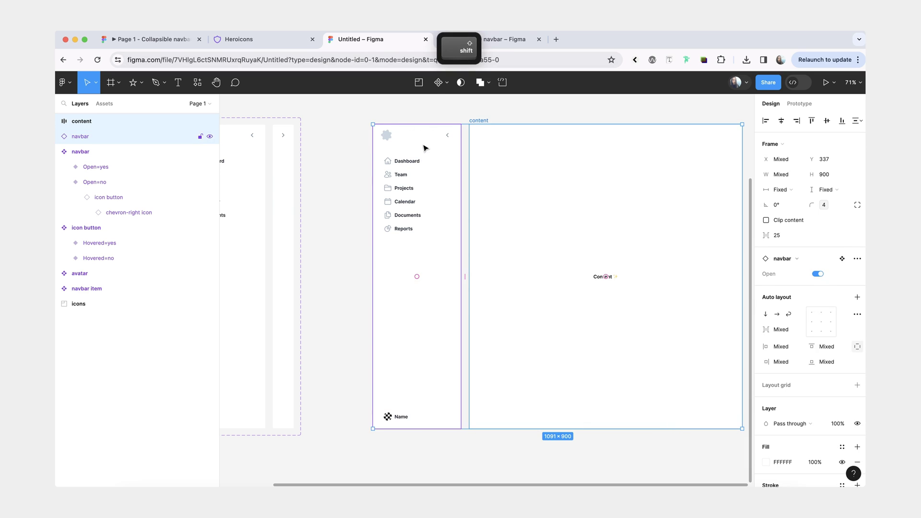
{"action": "key", "text": "shift+a"}
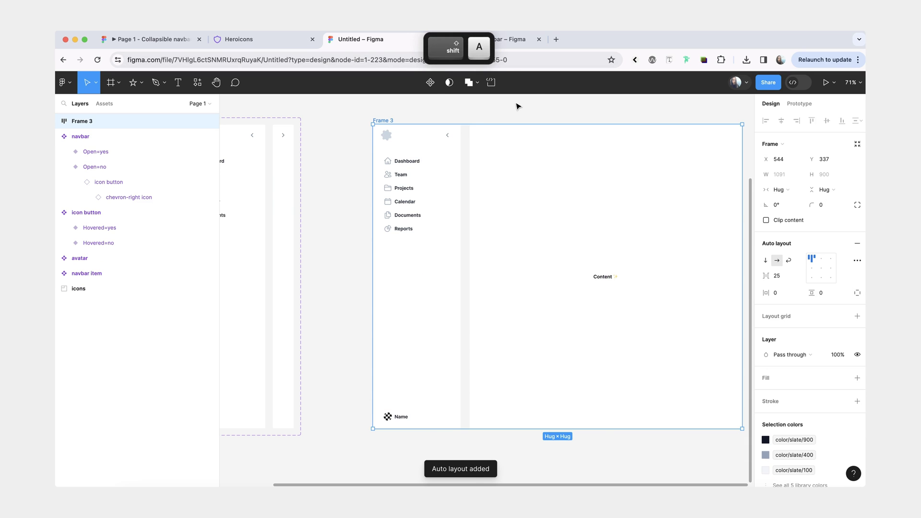
{"action": "left_click", "coordinate": [800, 280]}
{"action": "left_click", "coordinate": [799, 306]}
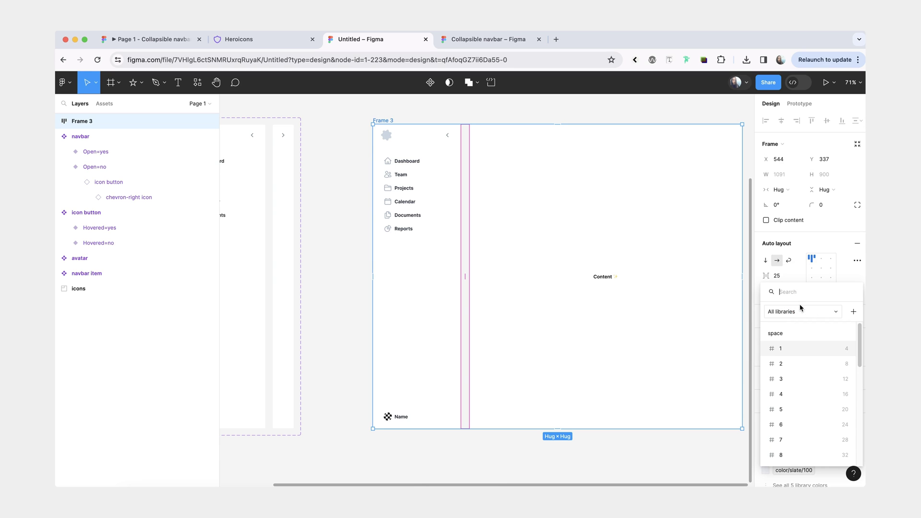
{"action": "left_click", "coordinate": [816, 398]}
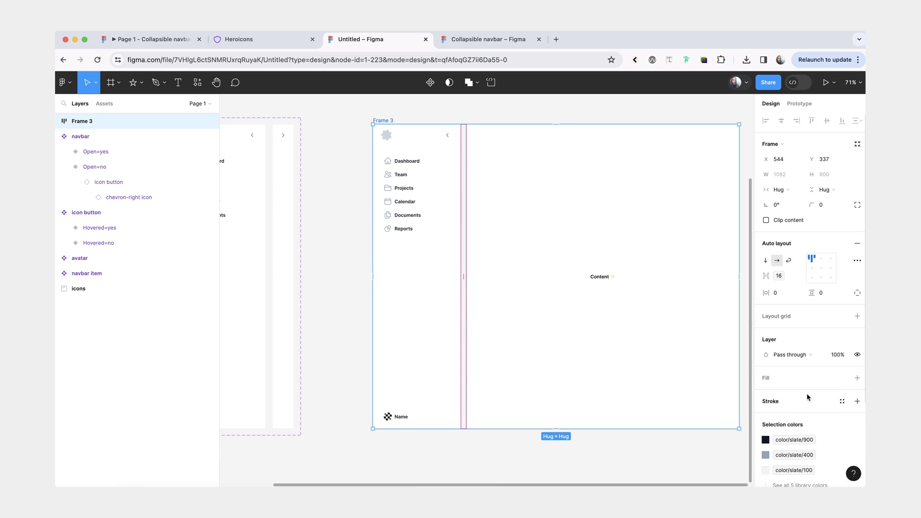
{"action": "scroll", "coordinate": [701, 213], "scroll_direction": "right", "scroll_amount": 2}
{"action": "scroll", "coordinate": [701, 213], "scroll_direction": "up", "scroll_amount": 1}
{"action": "scroll", "coordinate": [701, 213], "scroll_direction": "right", "scroll_amount": 2}
{"action": "scroll", "coordinate": [702, 214], "scroll_direction": "down", "scroll_amount": 2}
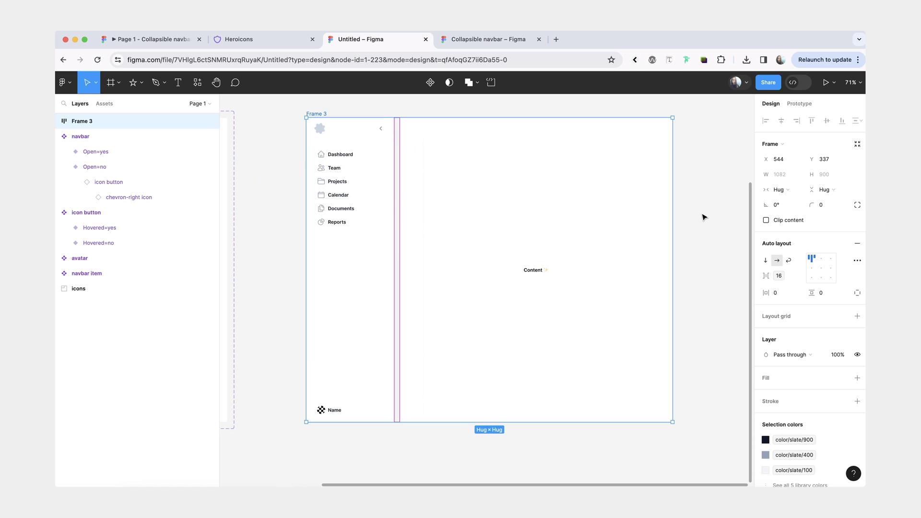
{"action": "scroll", "coordinate": [552, 178], "scroll_direction": "up", "scroll_amount": 2}
{"action": "scroll", "coordinate": [551, 178], "scroll_direction": "left", "scroll_amount": 1}
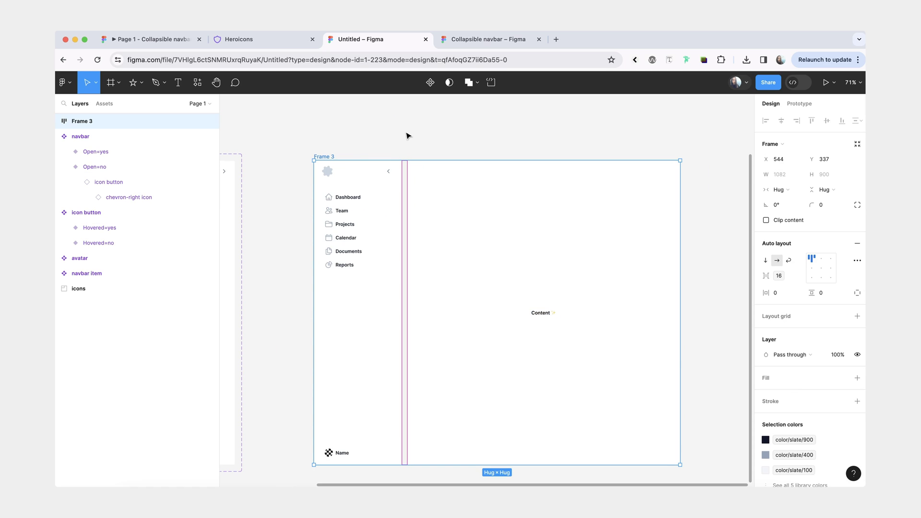
Rename the wrapper frame to 'desktop view'
{"action": "double_click", "coordinate": [324, 157]}
{"action": "type", "text": "d"}
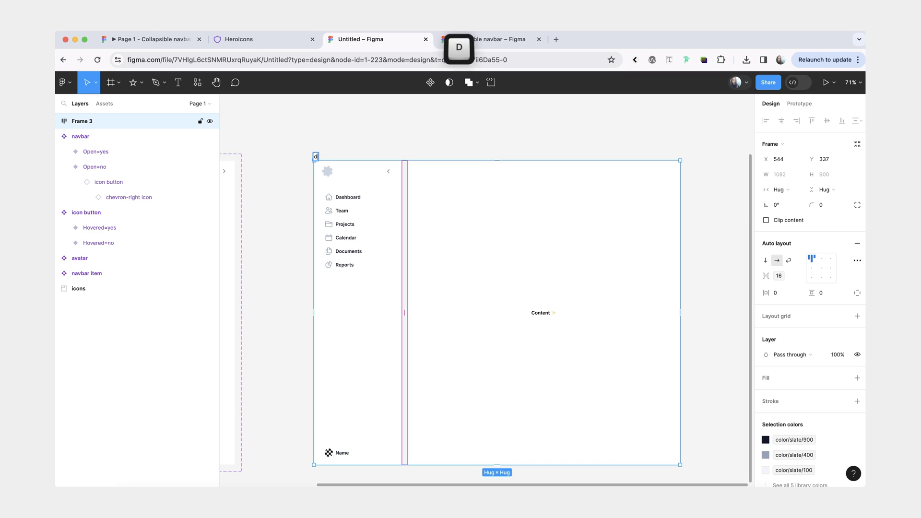
{"action": "type", "text": "esktop view"}
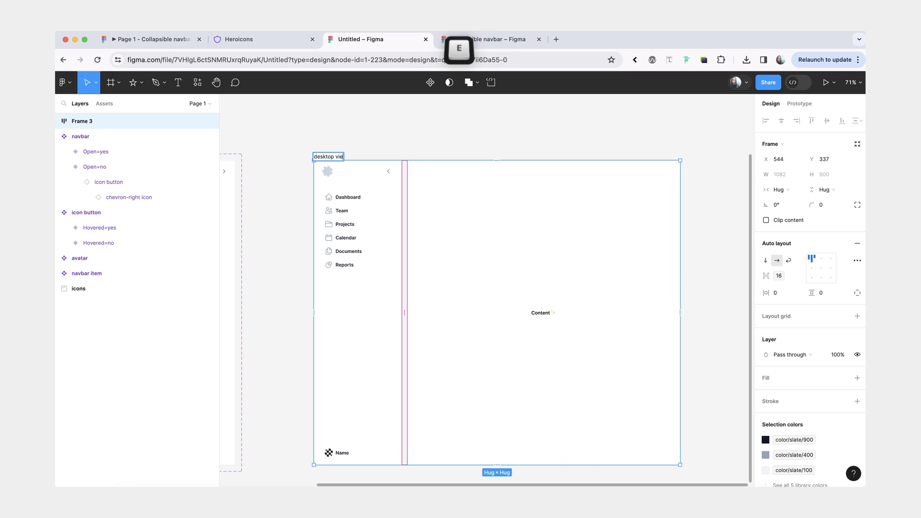
{"action": "left_click", "coordinate": [269, 192]}
{"action": "left_click", "coordinate": [331, 163]}
Set desktop view to a fixed width of 1440 and a fixed height of 1024
{"action": "scroll", "coordinate": [328, 157], "scroll_direction": "right", "scroll_amount": 2}
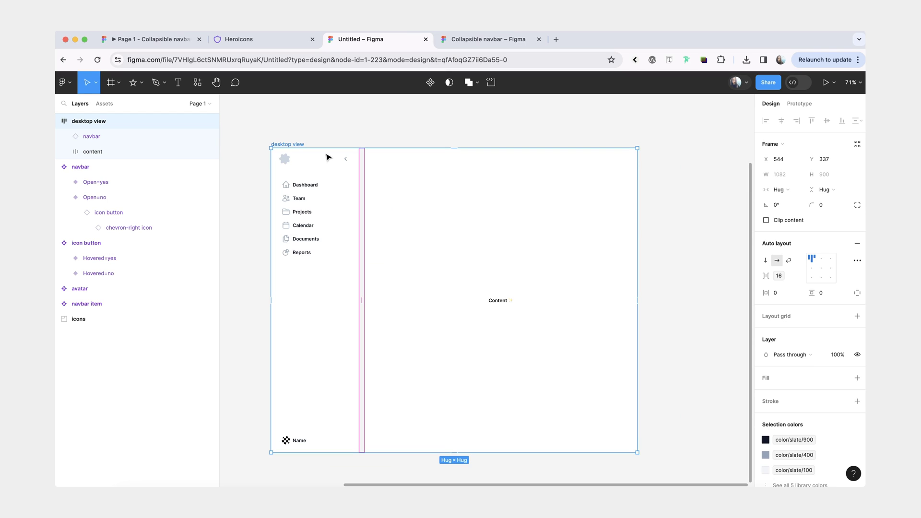
{"action": "left_click", "coordinate": [779, 190]}
{"action": "left_click", "coordinate": [783, 174]}
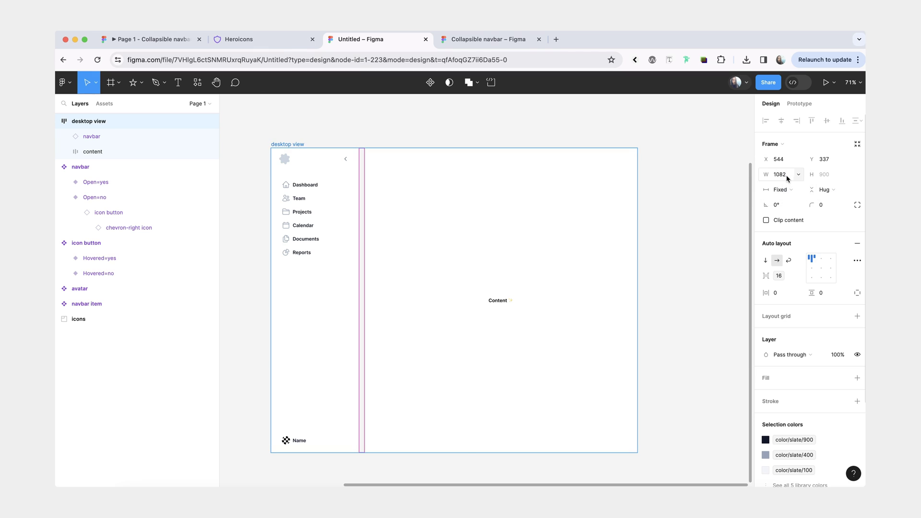
{"action": "left_click", "coordinate": [787, 176]}
{"action": "type", "text": "1440"}
{"action": "key", "text": "Return"}
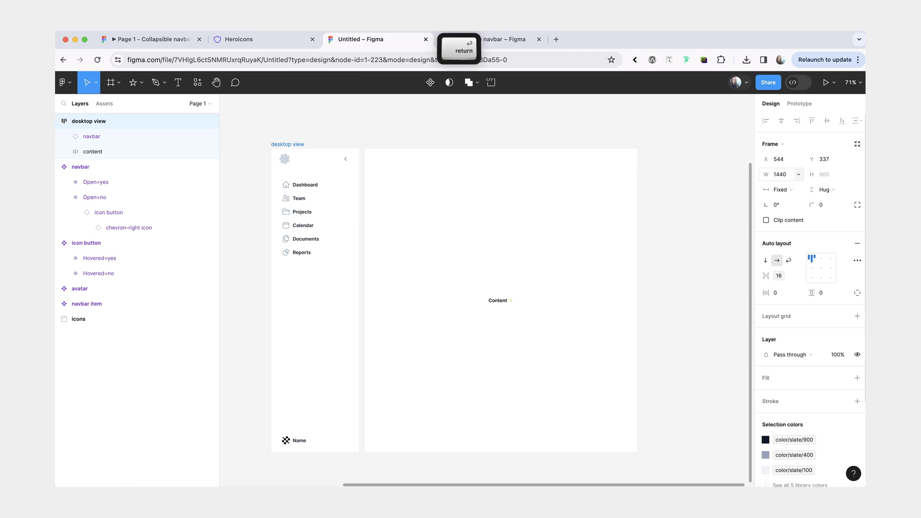
{"action": "left_click", "coordinate": [830, 177]}
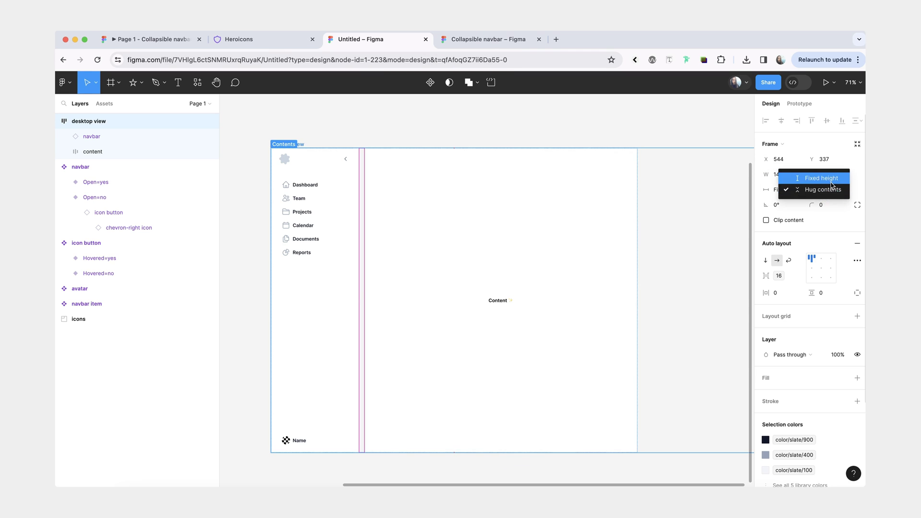
{"action": "left_click", "coordinate": [832, 179]}
{"action": "type", "text": "1"}
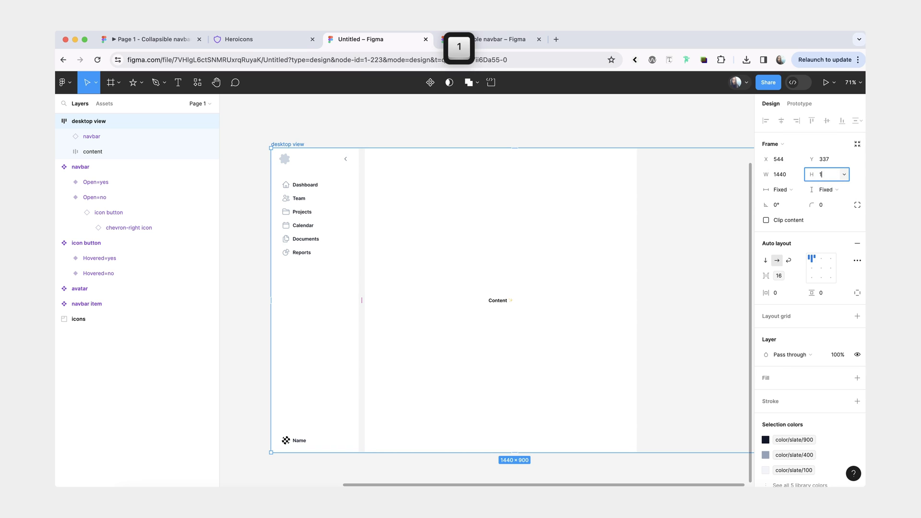
{"action": "type", "text": "024"}
{"action": "key", "text": "Return"}
{"action": "key", "text": "shift+2"}
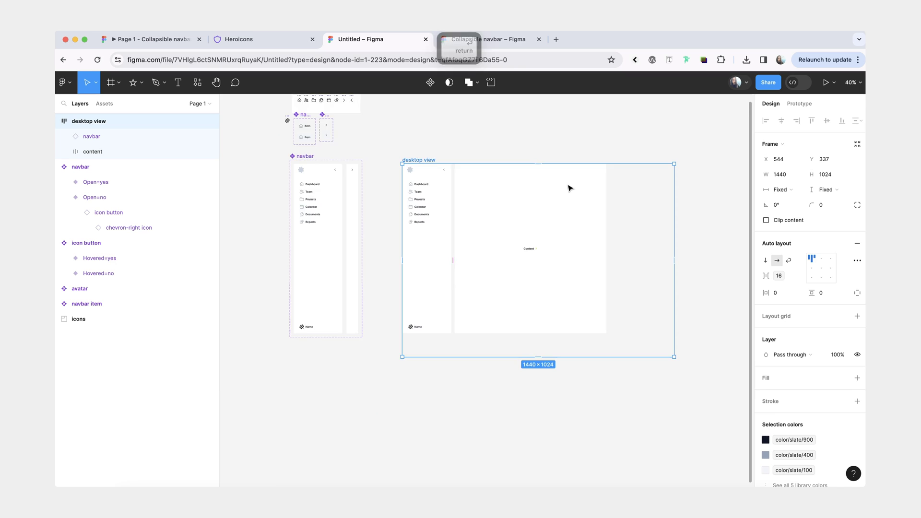
{"action": "left_click", "coordinate": [843, 379]}
Fill desktop view with color/slate/50 and set its horizontal and vertical padding to 16
{"action": "left_click", "coordinate": [654, 448]}
{"action": "scroll", "coordinate": [603, 230], "scroll_direction": "down", "scroll_amount": 2}
{"action": "scroll", "coordinate": [603, 230], "scroll_direction": "right", "scroll_amount": 2}
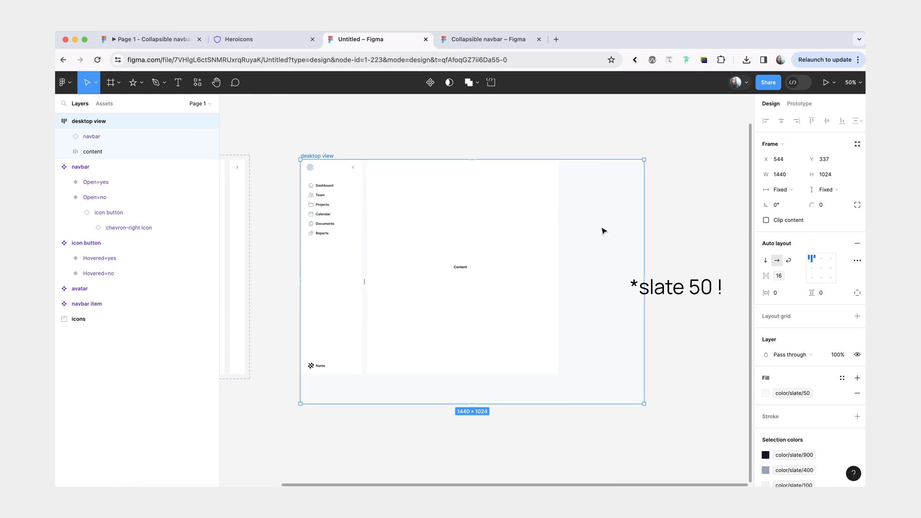
{"action": "left_click", "coordinate": [799, 292]}
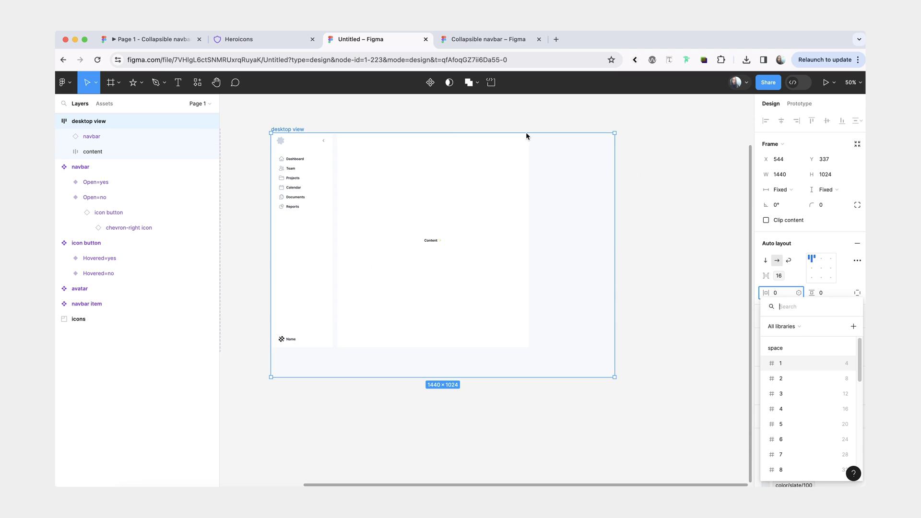
{"action": "left_click", "coordinate": [813, 409]}
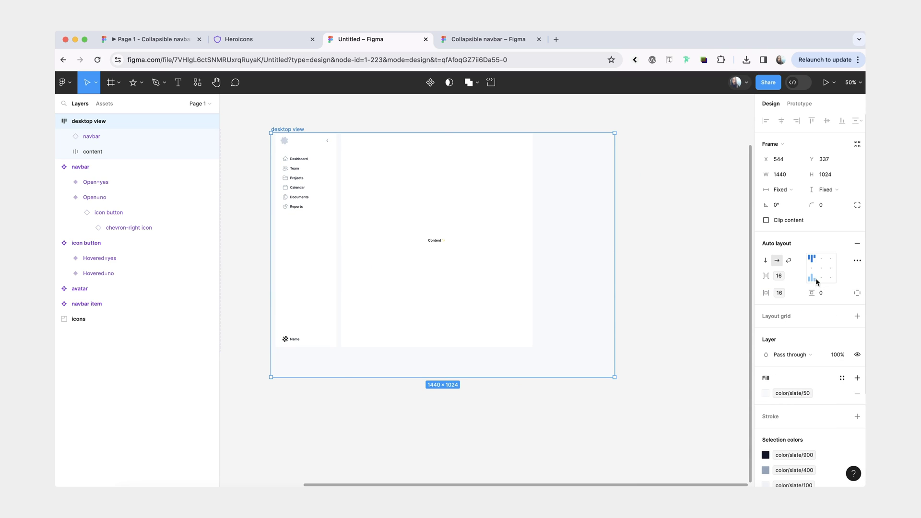
{"action": "left_click", "coordinate": [845, 293]}
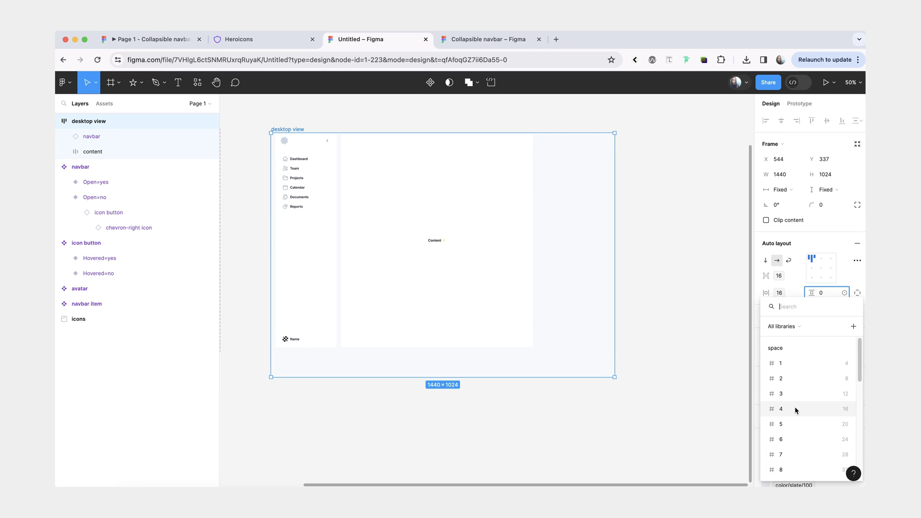
{"action": "left_click", "coordinate": [796, 409]}
Set the navbar and content heights to Fill container
{"action": "left_click", "coordinate": [470, 250]}
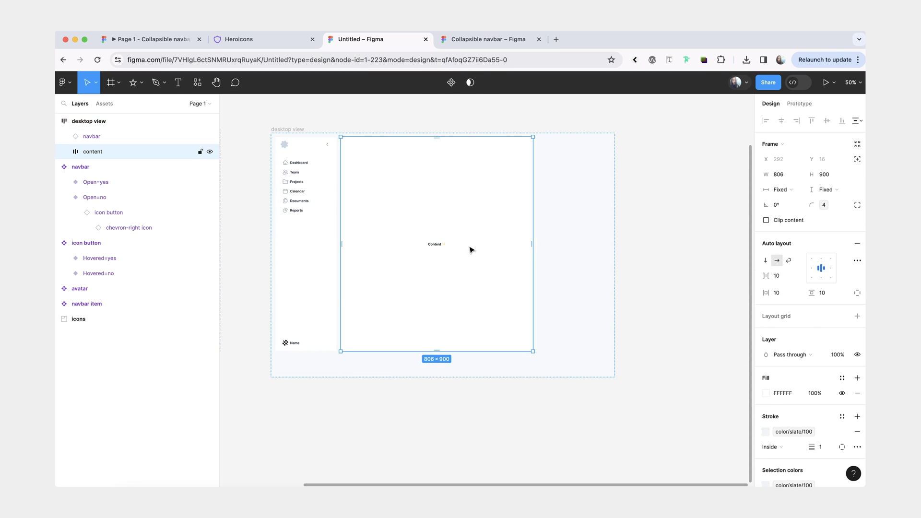
{"action": "left_click", "coordinate": [307, 249], "text": "shift"}
{"action": "left_click", "coordinate": [780, 190]}
{"action": "left_click", "coordinate": [781, 190]}
{"action": "left_click", "coordinate": [781, 189]}
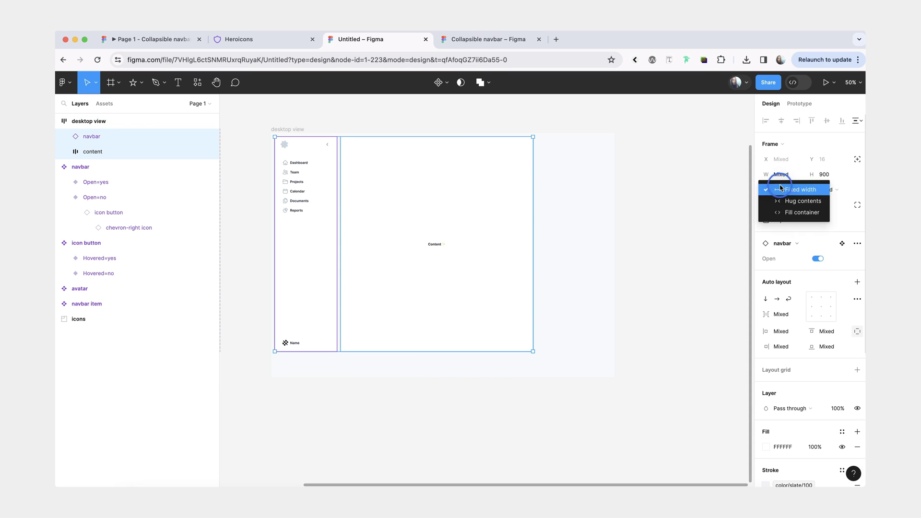
{"action": "left_click", "coordinate": [736, 194]}
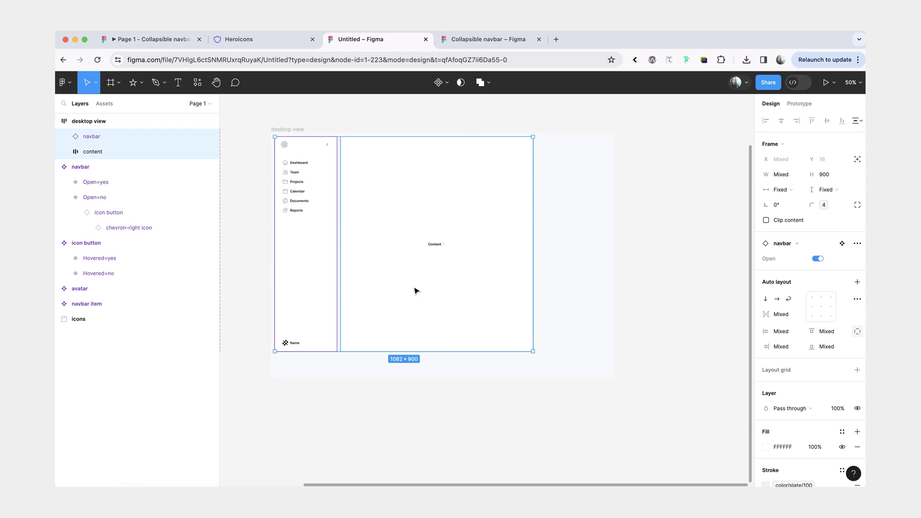
{"action": "left_click", "coordinate": [826, 189]}
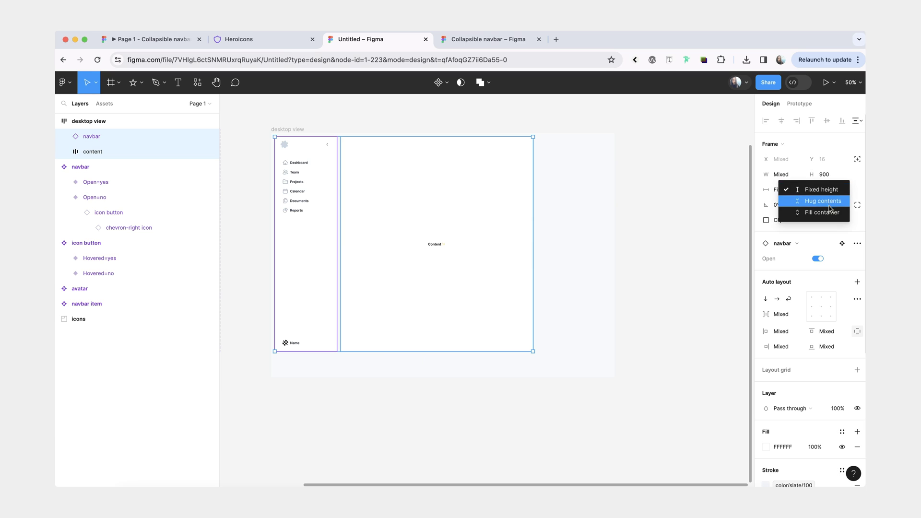
{"action": "left_click", "coordinate": [823, 212]}
{"action": "left_click", "coordinate": [635, 198]}
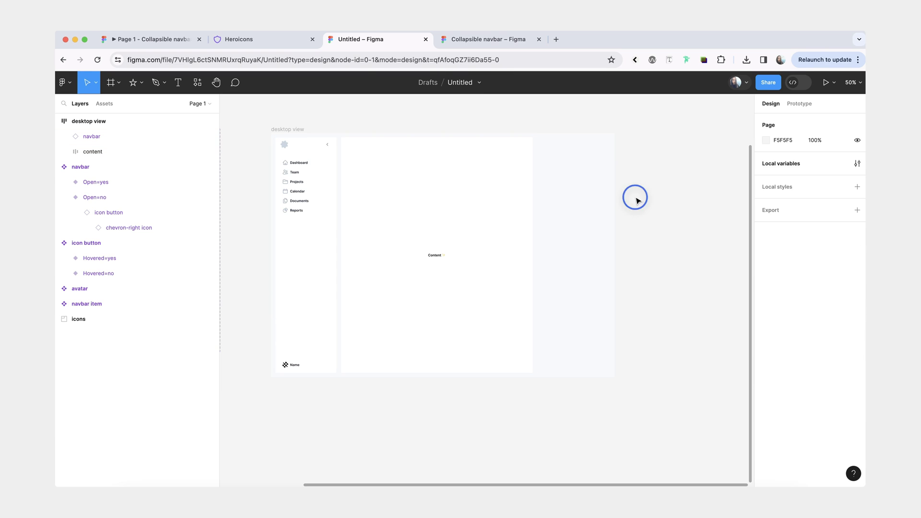
Set the content frame's width to Fill container so it takes the remaining space
{"action": "left_click", "coordinate": [312, 154]}
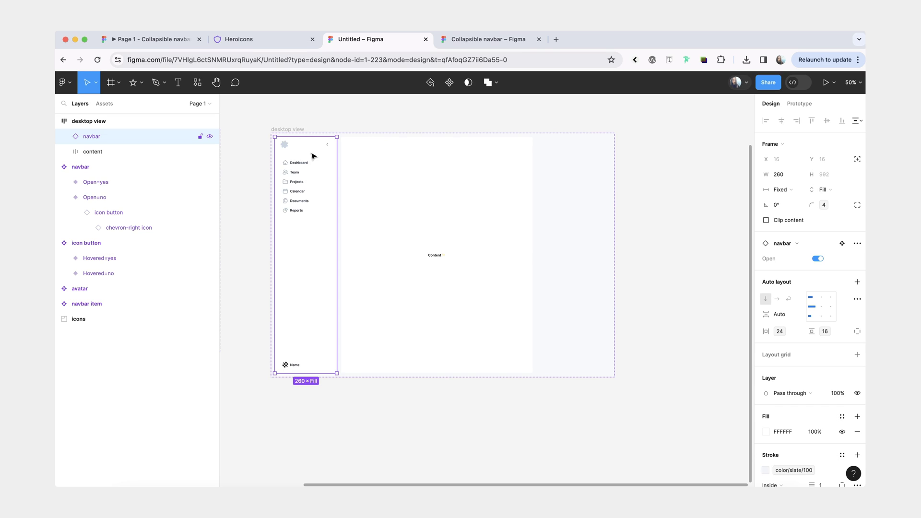
{"action": "left_click", "coordinate": [485, 196]}
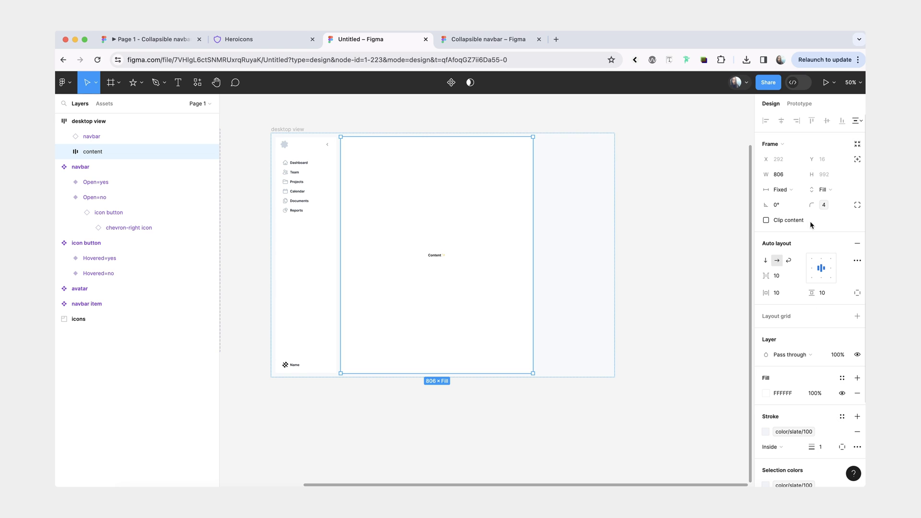
{"action": "left_click", "coordinate": [785, 194]}
{"action": "left_click", "coordinate": [787, 212]}
{"action": "left_click", "coordinate": [689, 197]}
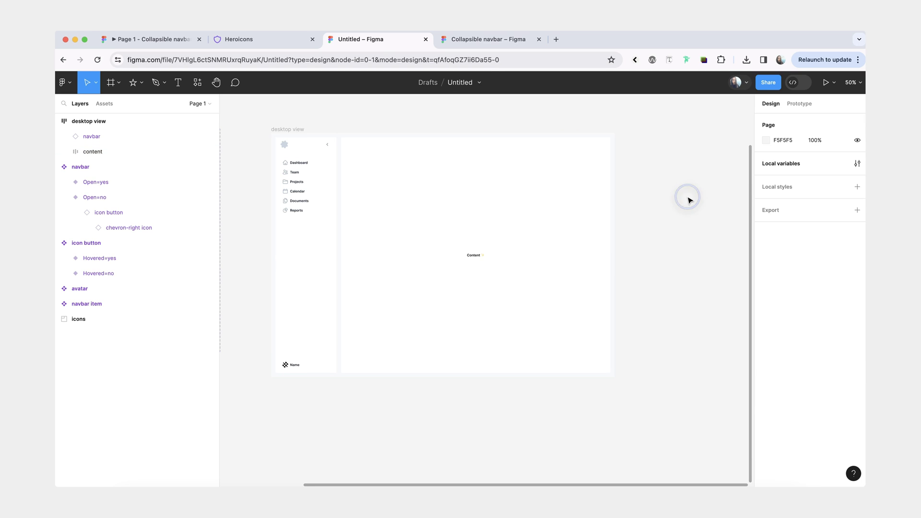
{"action": "scroll", "coordinate": [689, 200], "scroll_direction": "down", "scroll_amount": 1, "text": "ctrl"}
{"action": "left_click", "coordinate": [329, 135]}
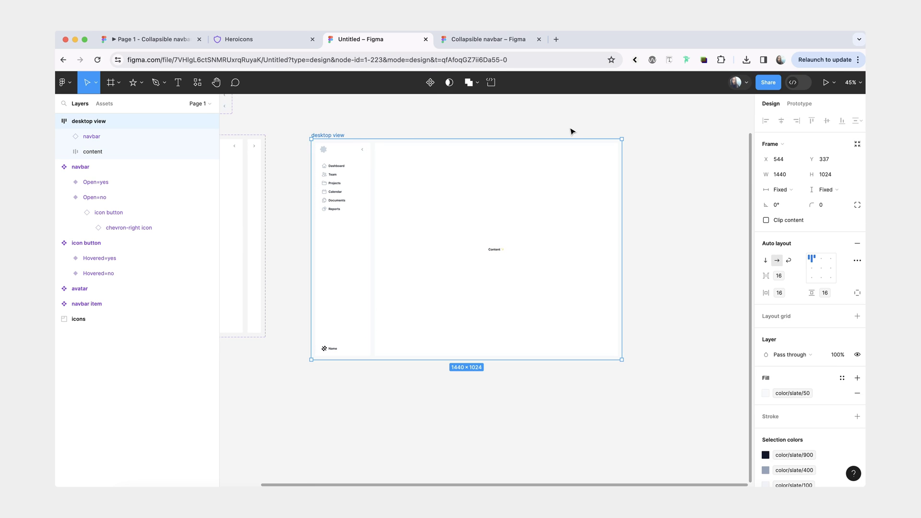
Preview desktop view as a prototype, toggle fit zoom, then go back to the Untitled design file
{"action": "left_click", "coordinate": [824, 83]}
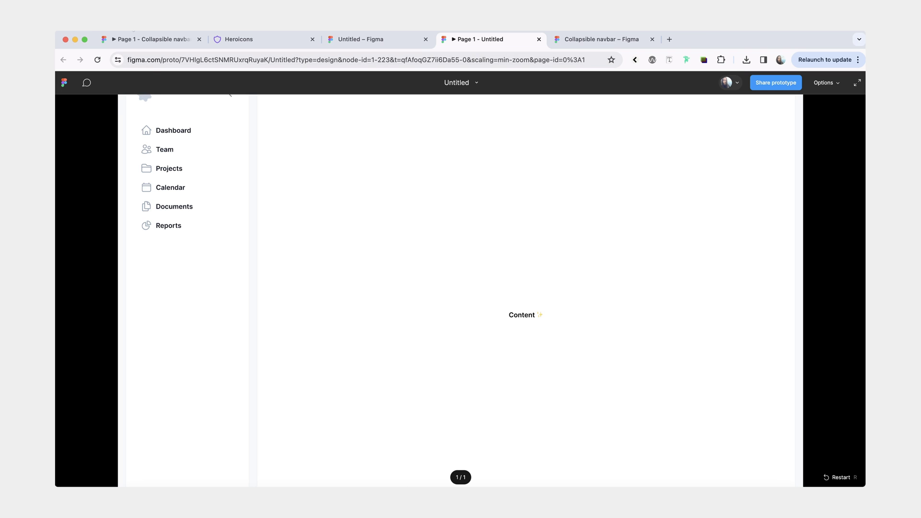
{"action": "key", "text": "z"}
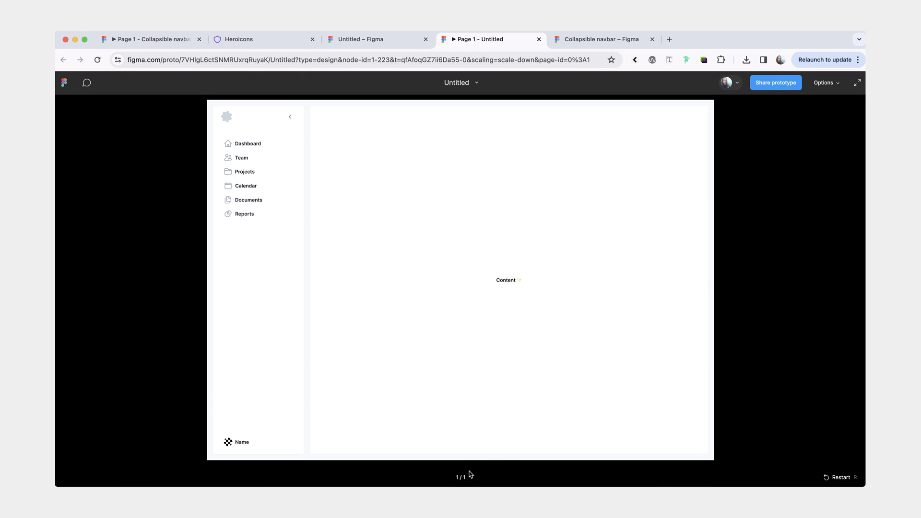
{"action": "left_click", "coordinate": [839, 88]}
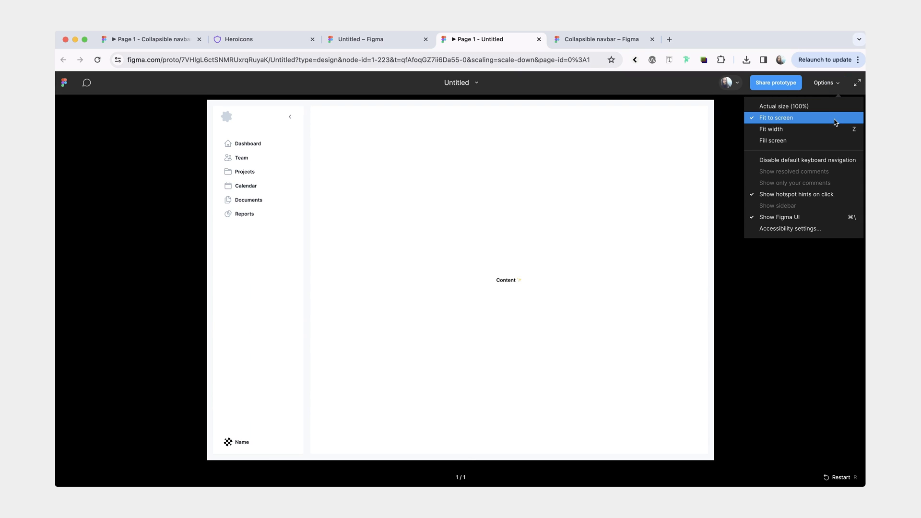
{"action": "left_click", "coordinate": [755, 339]}
{"action": "key", "text": "z"}
{"action": "key", "text": "z"}
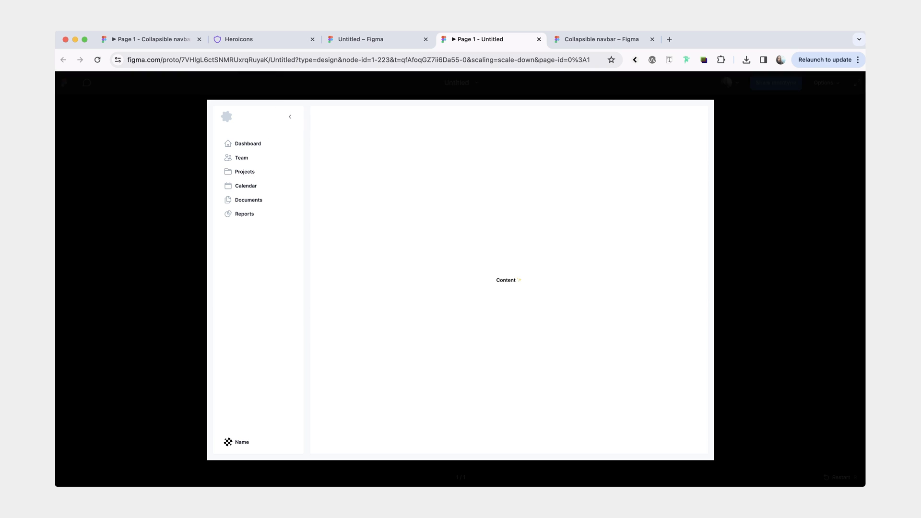
{"action": "left_click", "coordinate": [373, 39]}
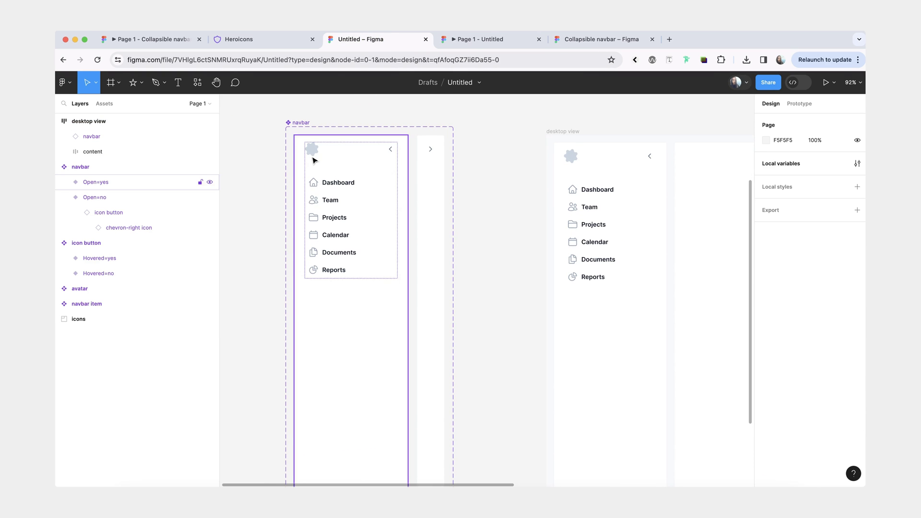
Link the open navbar's collapse button to Open=no on click with Smart animate
{"action": "left_click", "coordinate": [391, 149], "text": "super"}
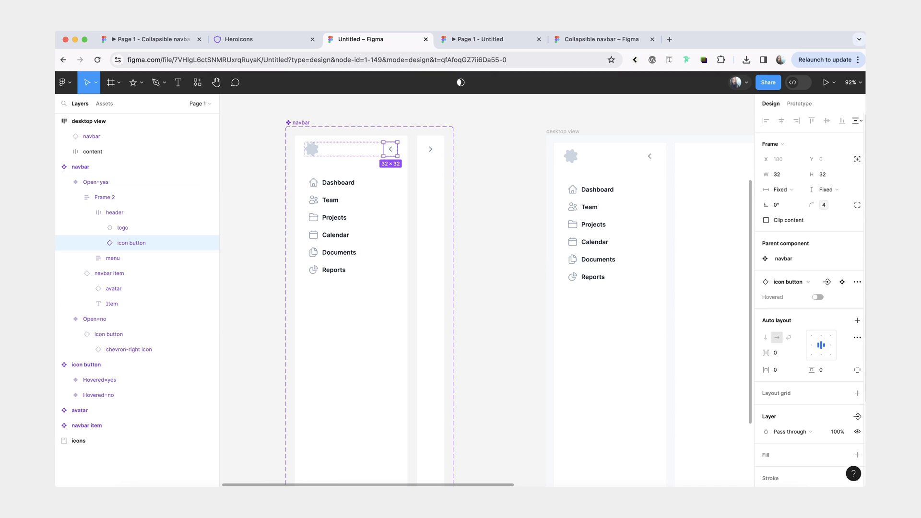
{"action": "left_click", "coordinate": [803, 104]}
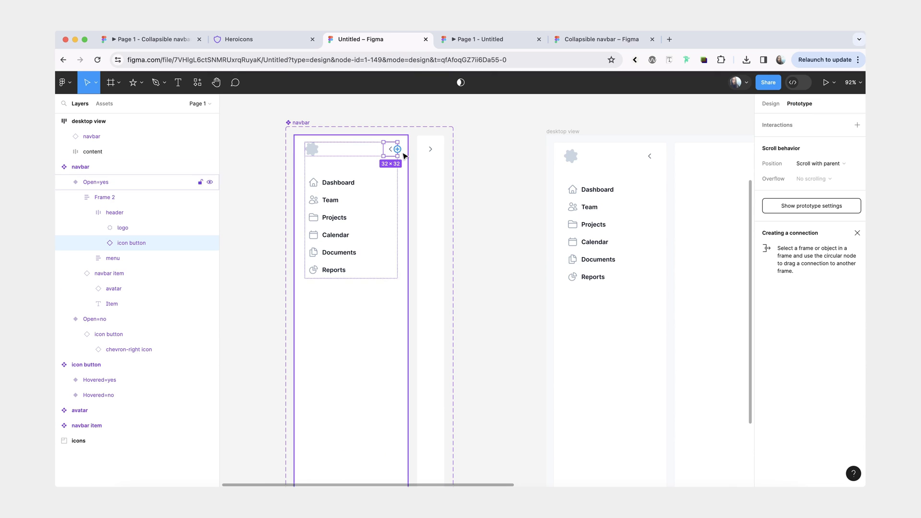
{"action": "mouse_move", "coordinate": [398, 153]}
{"action": "left_click_drag", "start_coordinate": [397, 150], "coordinate": [428, 189]}
{"action": "scroll", "coordinate": [408, 301], "scroll_direction": "down", "scroll_amount": 5}
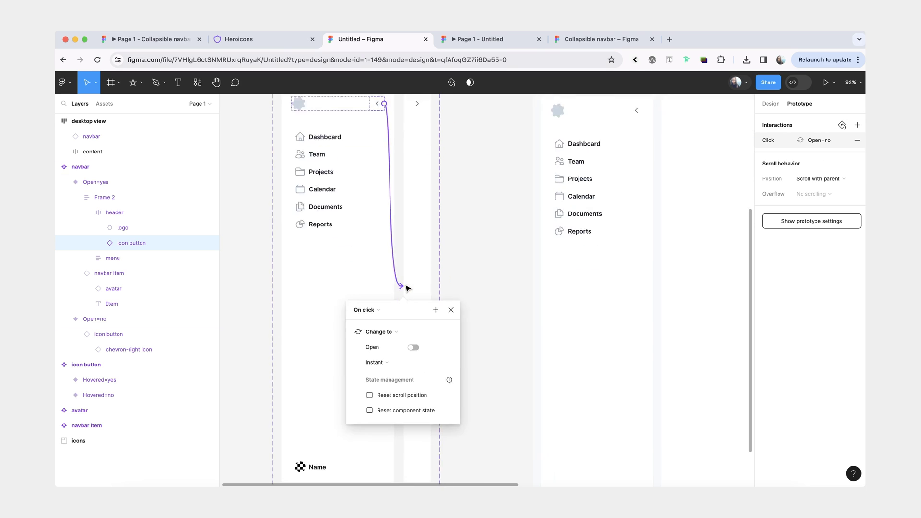
{"action": "left_click", "coordinate": [408, 309]}
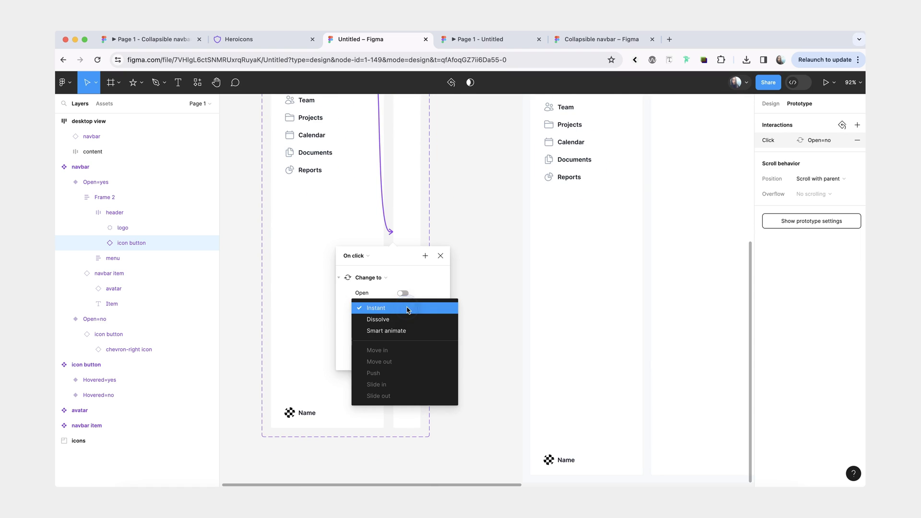
{"action": "left_click", "coordinate": [409, 331]}
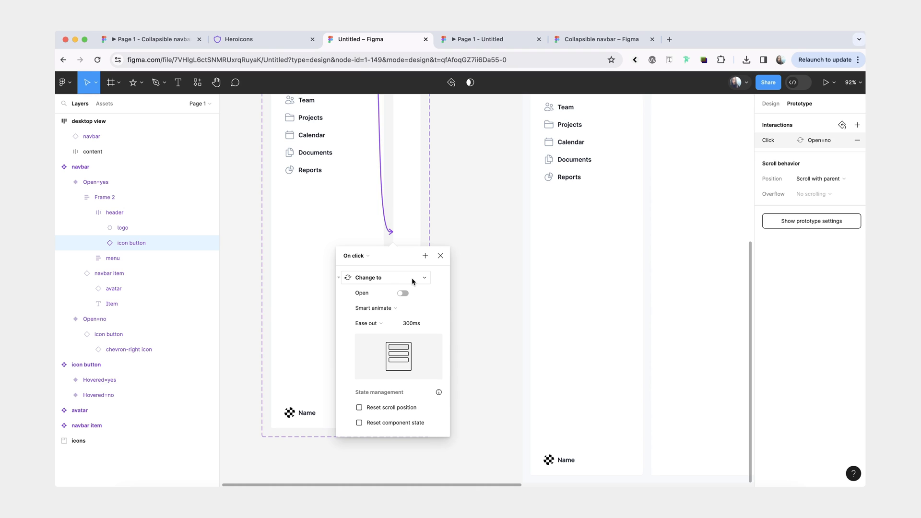
{"action": "scroll", "coordinate": [412, 277], "scroll_direction": "up", "scroll_amount": 1}
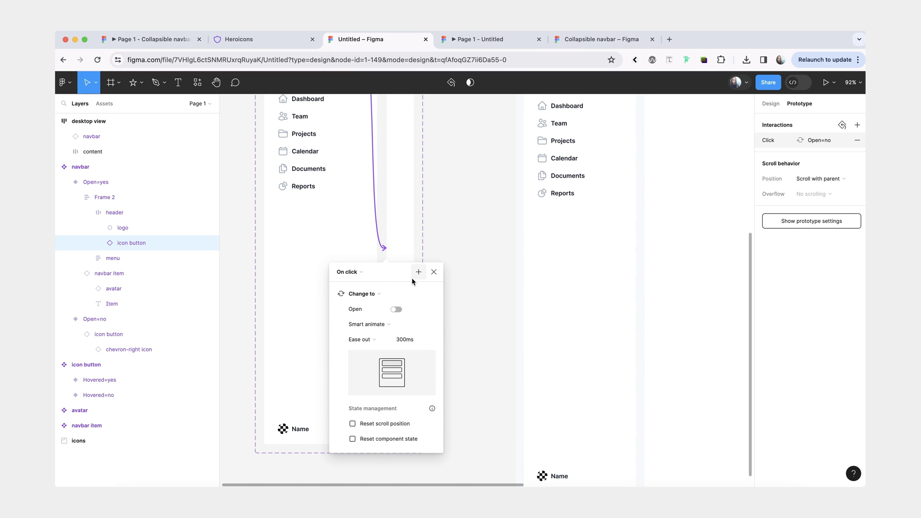
{"action": "left_click", "coordinate": [501, 39]}
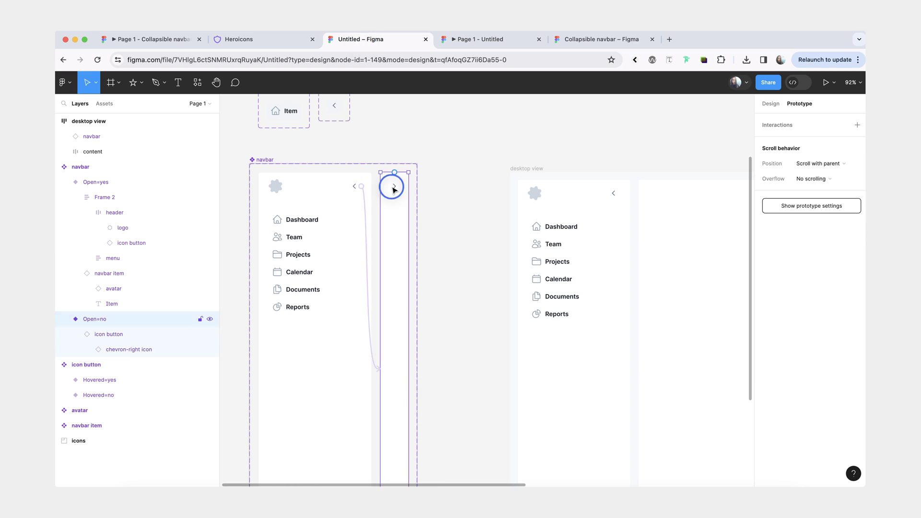
Link the collapsed navbar's expand button back to Open=yes and preview it
{"action": "left_click_drag", "start_coordinate": [401, 186], "coordinate": [330, 219]}
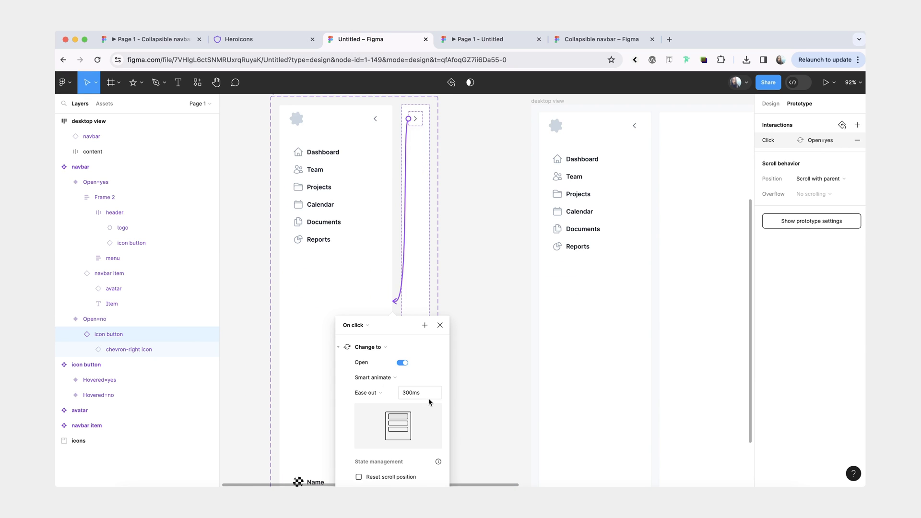
{"action": "left_click", "coordinate": [491, 343]}
{"action": "key", "text": "ctrl+Tab"}
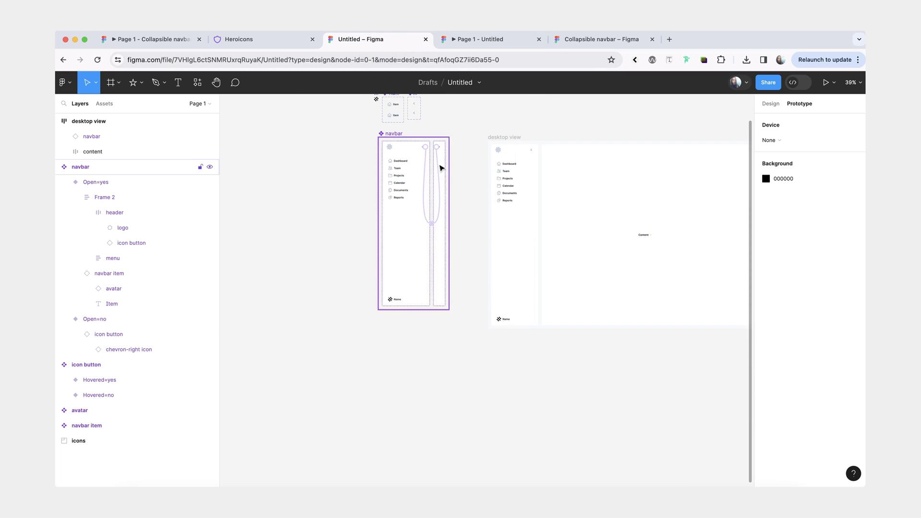
{"action": "scroll", "coordinate": [430, 212], "scroll_direction": "right", "scroll_amount": 5}
{"action": "left_click", "coordinate": [430, 216]}
{"action": "left_click", "coordinate": [771, 103]}
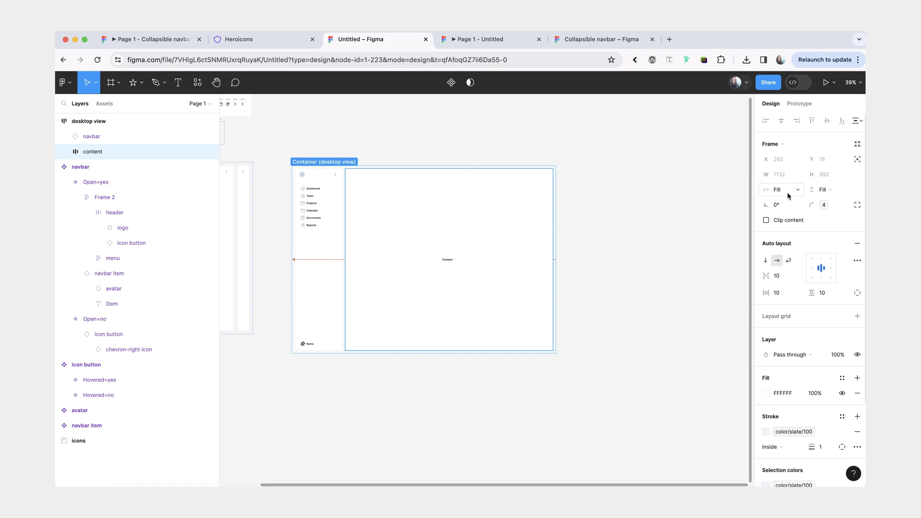
{"action": "left_click", "coordinate": [330, 228]}
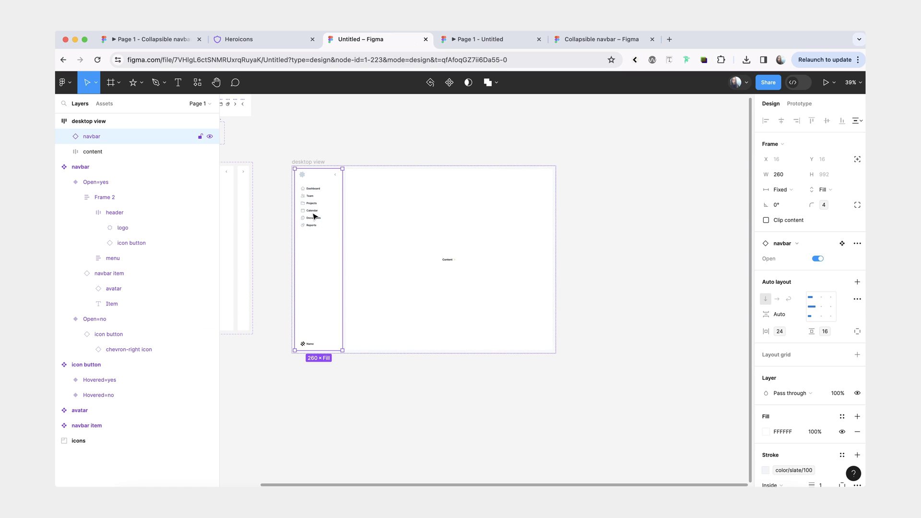
{"action": "left_click", "coordinate": [470, 287]}
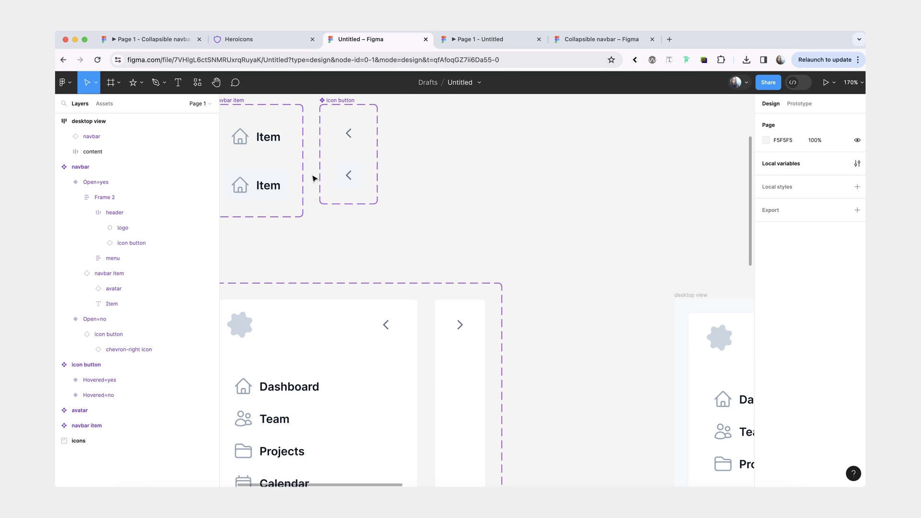
{"action": "scroll", "coordinate": [354, 196], "scroll_direction": "up", "scroll_amount": 2}
{"action": "scroll", "coordinate": [354, 195], "scroll_direction": "left", "scroll_amount": 2}
Link the default icon button variant to its Hovered variant with a While hovering trigger
{"action": "left_click", "coordinate": [384, 167]}
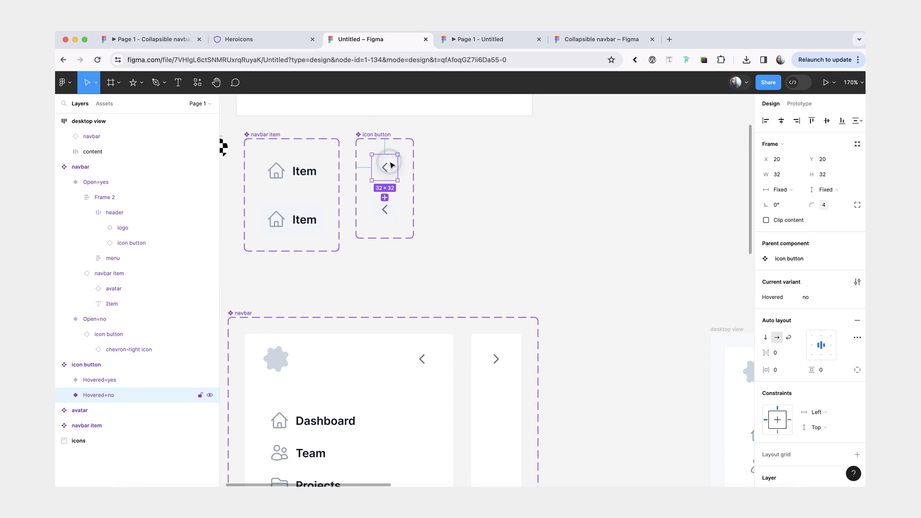
{"action": "left_click", "coordinate": [799, 103]}
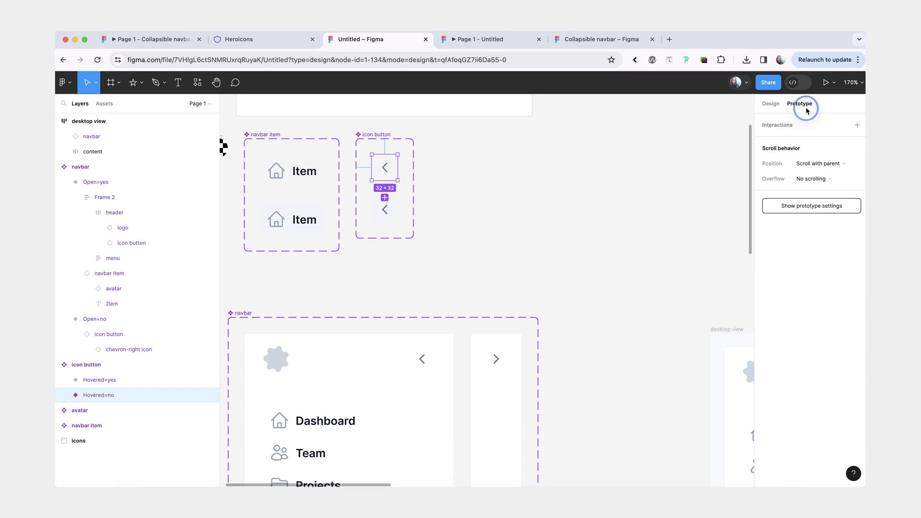
{"action": "left_click_drag", "start_coordinate": [398, 168], "coordinate": [394, 208]}
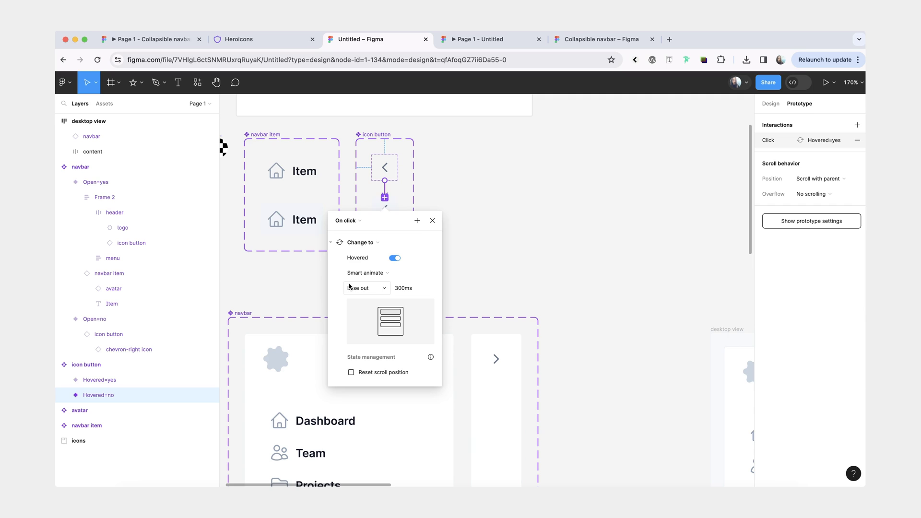
{"action": "left_click", "coordinate": [342, 221]}
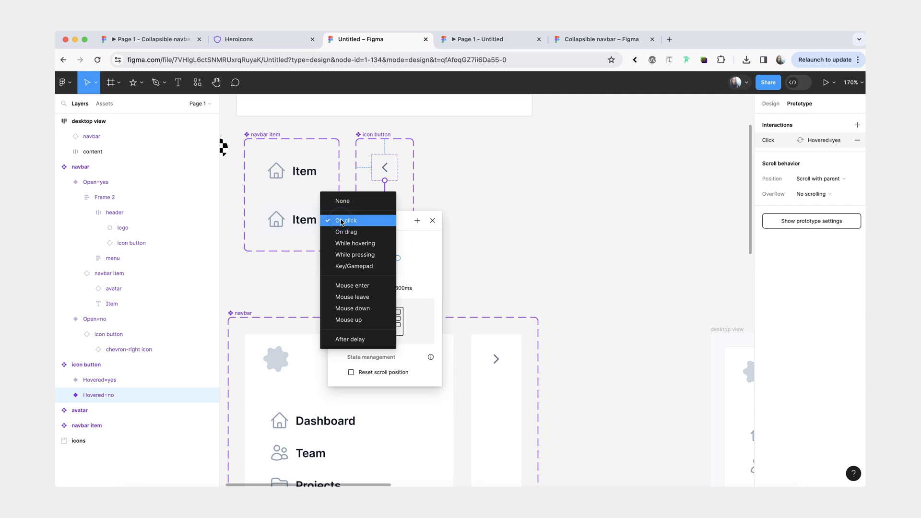
{"action": "left_click", "coordinate": [349, 244]}
Give the hover interaction a 200ms Dissolve transition and open the prototype preview
{"action": "left_click", "coordinate": [369, 275]}
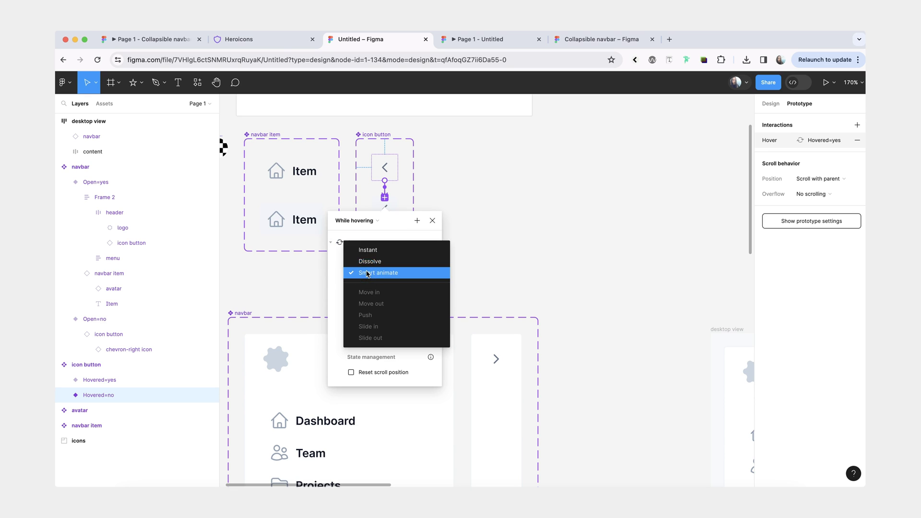
{"action": "left_click", "coordinate": [366, 266]}
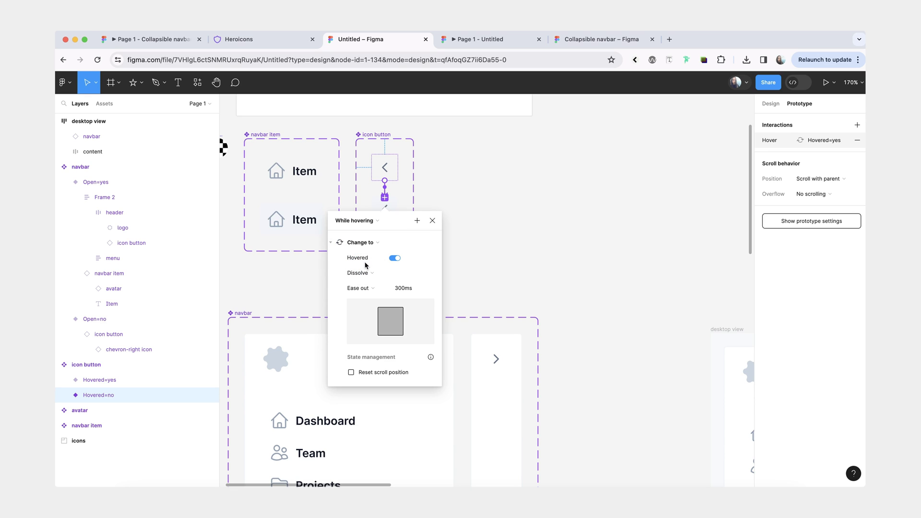
{"action": "left_click", "coordinate": [405, 293]}
{"action": "type", "text": "200"}
{"action": "key", "text": "Return"}
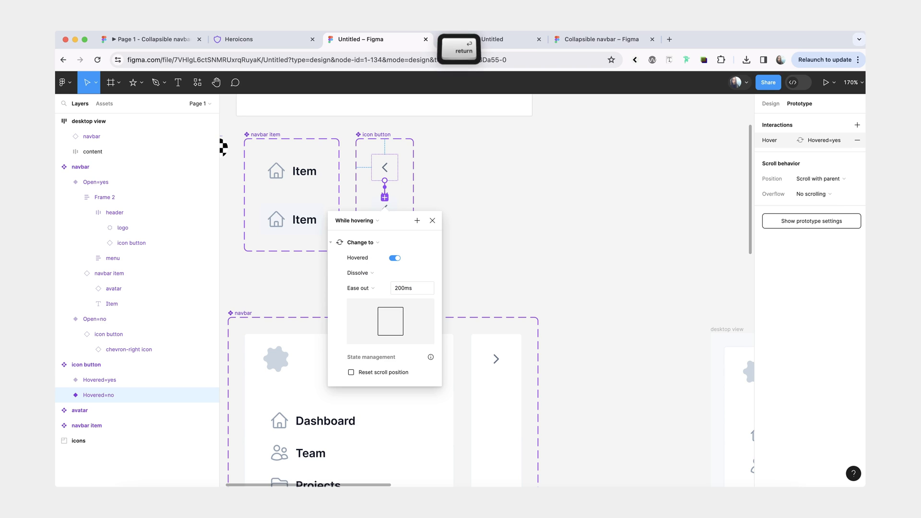
{"action": "left_click", "coordinate": [475, 40]}
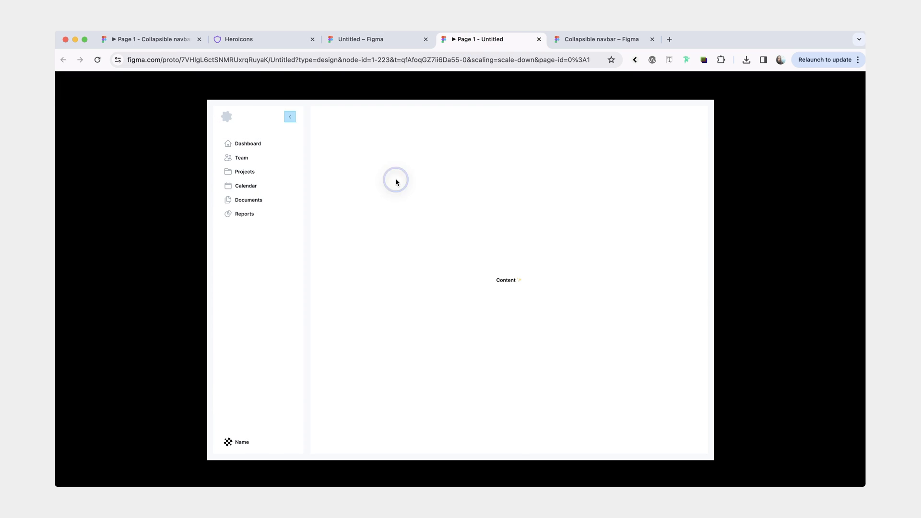
Back in the design editor, draw a new section named 'components'
{"action": "left_click", "coordinate": [379, 39]}
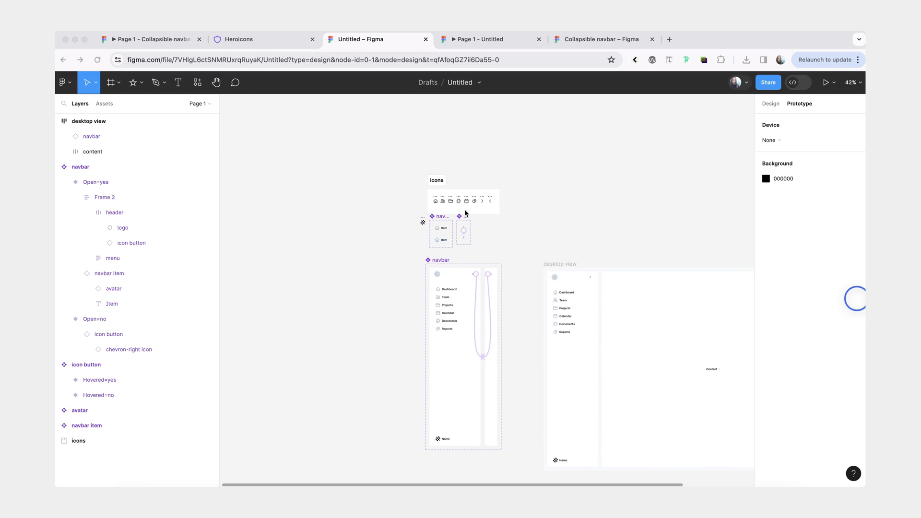
{"action": "left_click", "coordinate": [118, 82]}
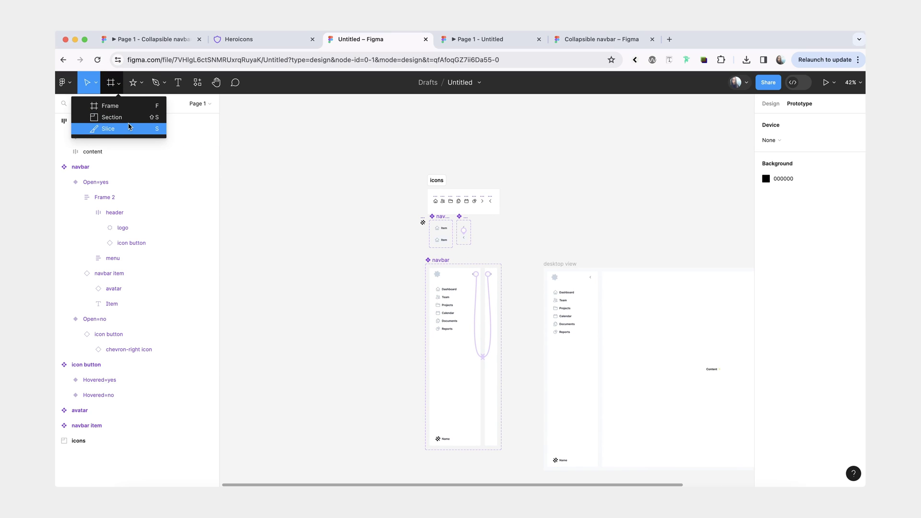
{"action": "left_click", "coordinate": [126, 117]}
{"action": "mouse_move", "coordinate": [242, 143]}
{"action": "left_mouse_down"}
{"action": "mouse_move", "coordinate": [312, 179]}
{"action": "mouse_move", "coordinate": [403, 328]}
{"action": "left_mouse_up"}
{"action": "double_click", "coordinate": [256, 135]}
{"action": "type", "text": "compon"}
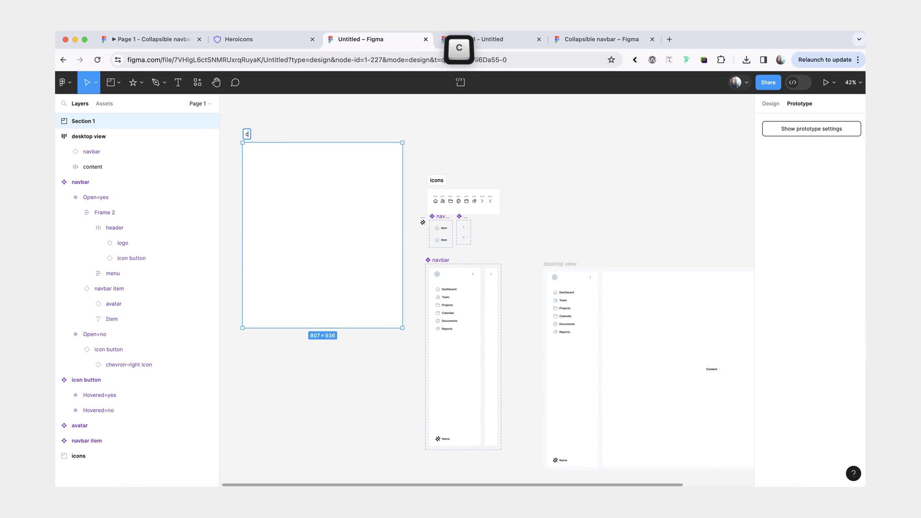
{"action": "type", "text": "s"}
{"action": "left_click", "coordinate": [312, 117]}
Move the navbar component into the components section
{"action": "left_click", "coordinate": [255, 136]}
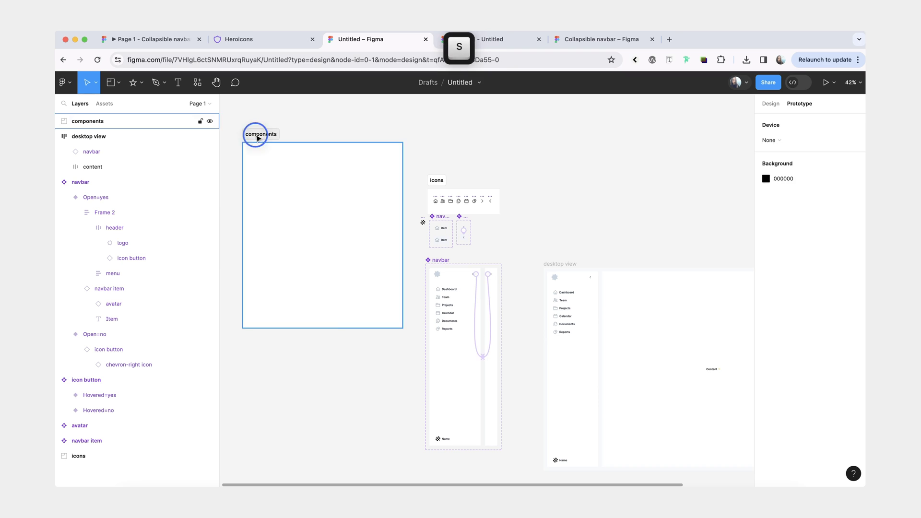
{"action": "left_click", "coordinate": [448, 182]}
{"action": "scroll", "coordinate": [448, 182], "scroll_direction": "up", "scroll_amount": 3}
{"action": "left_click", "coordinate": [434, 260]}
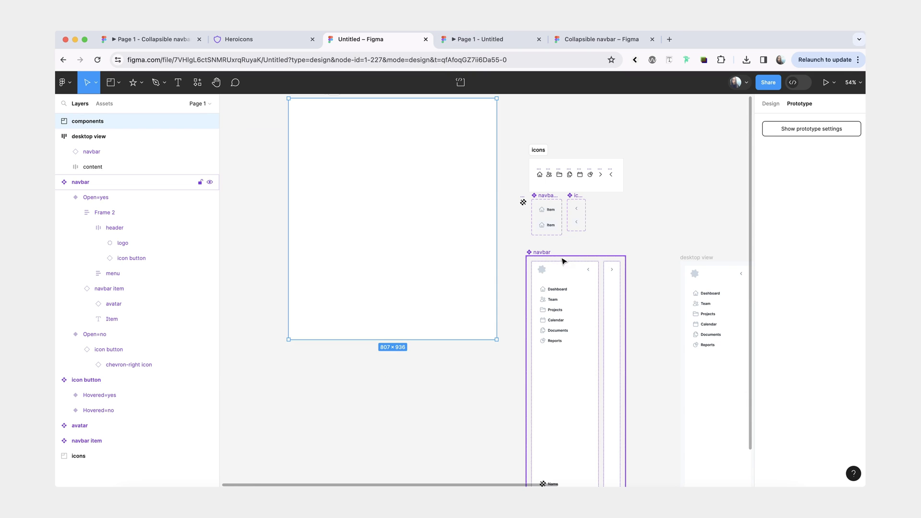
{"action": "left_click_drag", "start_coordinate": [434, 260], "coordinate": [278, 166]}
{"action": "left_click_drag", "start_coordinate": [335, 129], "coordinate": [323, 115]}
{"action": "scroll", "coordinate": [524, 430], "scroll_direction": "up", "scroll_amount": 2}
Enlarge the components section and move the icons set and avatar component into it
{"action": "left_click_drag", "start_coordinate": [490, 383], "coordinate": [492, 442]}
{"action": "left_click_drag", "start_coordinate": [502, 356], "coordinate": [679, 354]}
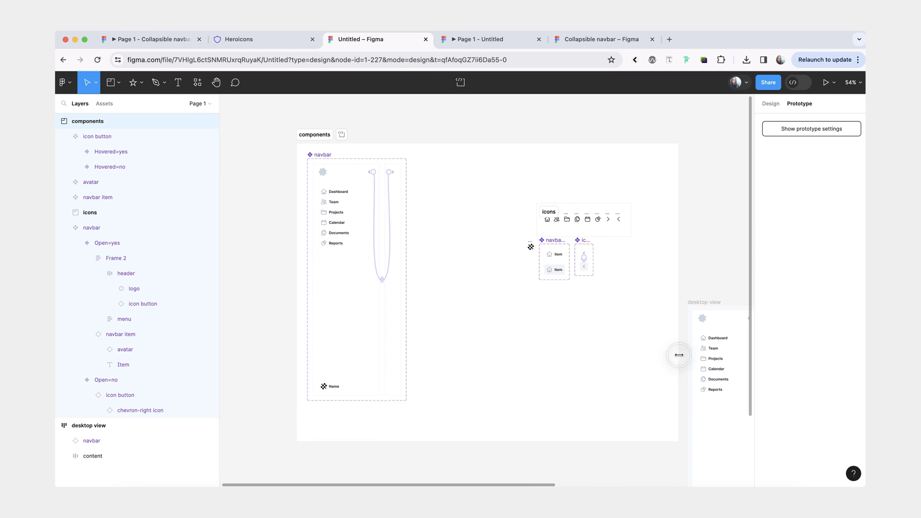
{"action": "left_click_drag", "start_coordinate": [546, 194], "coordinate": [411, 204]}
{"action": "left_click", "coordinate": [426, 199]}
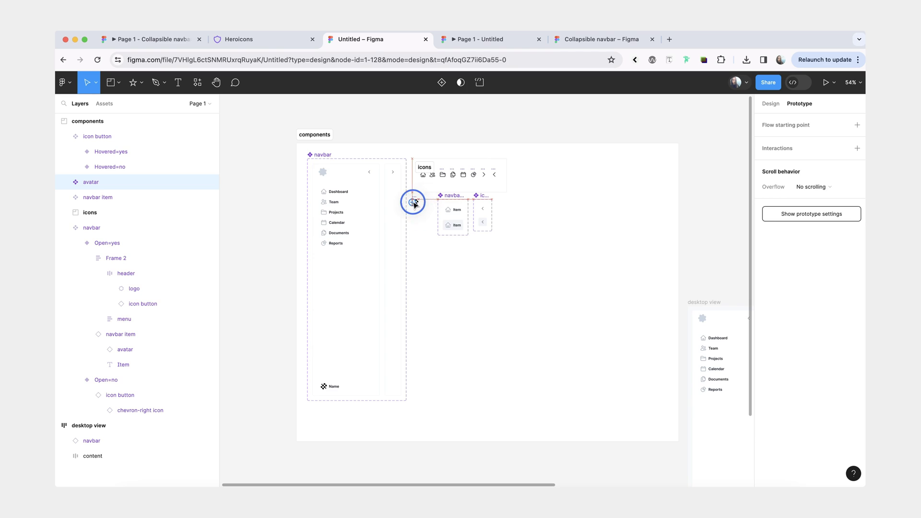